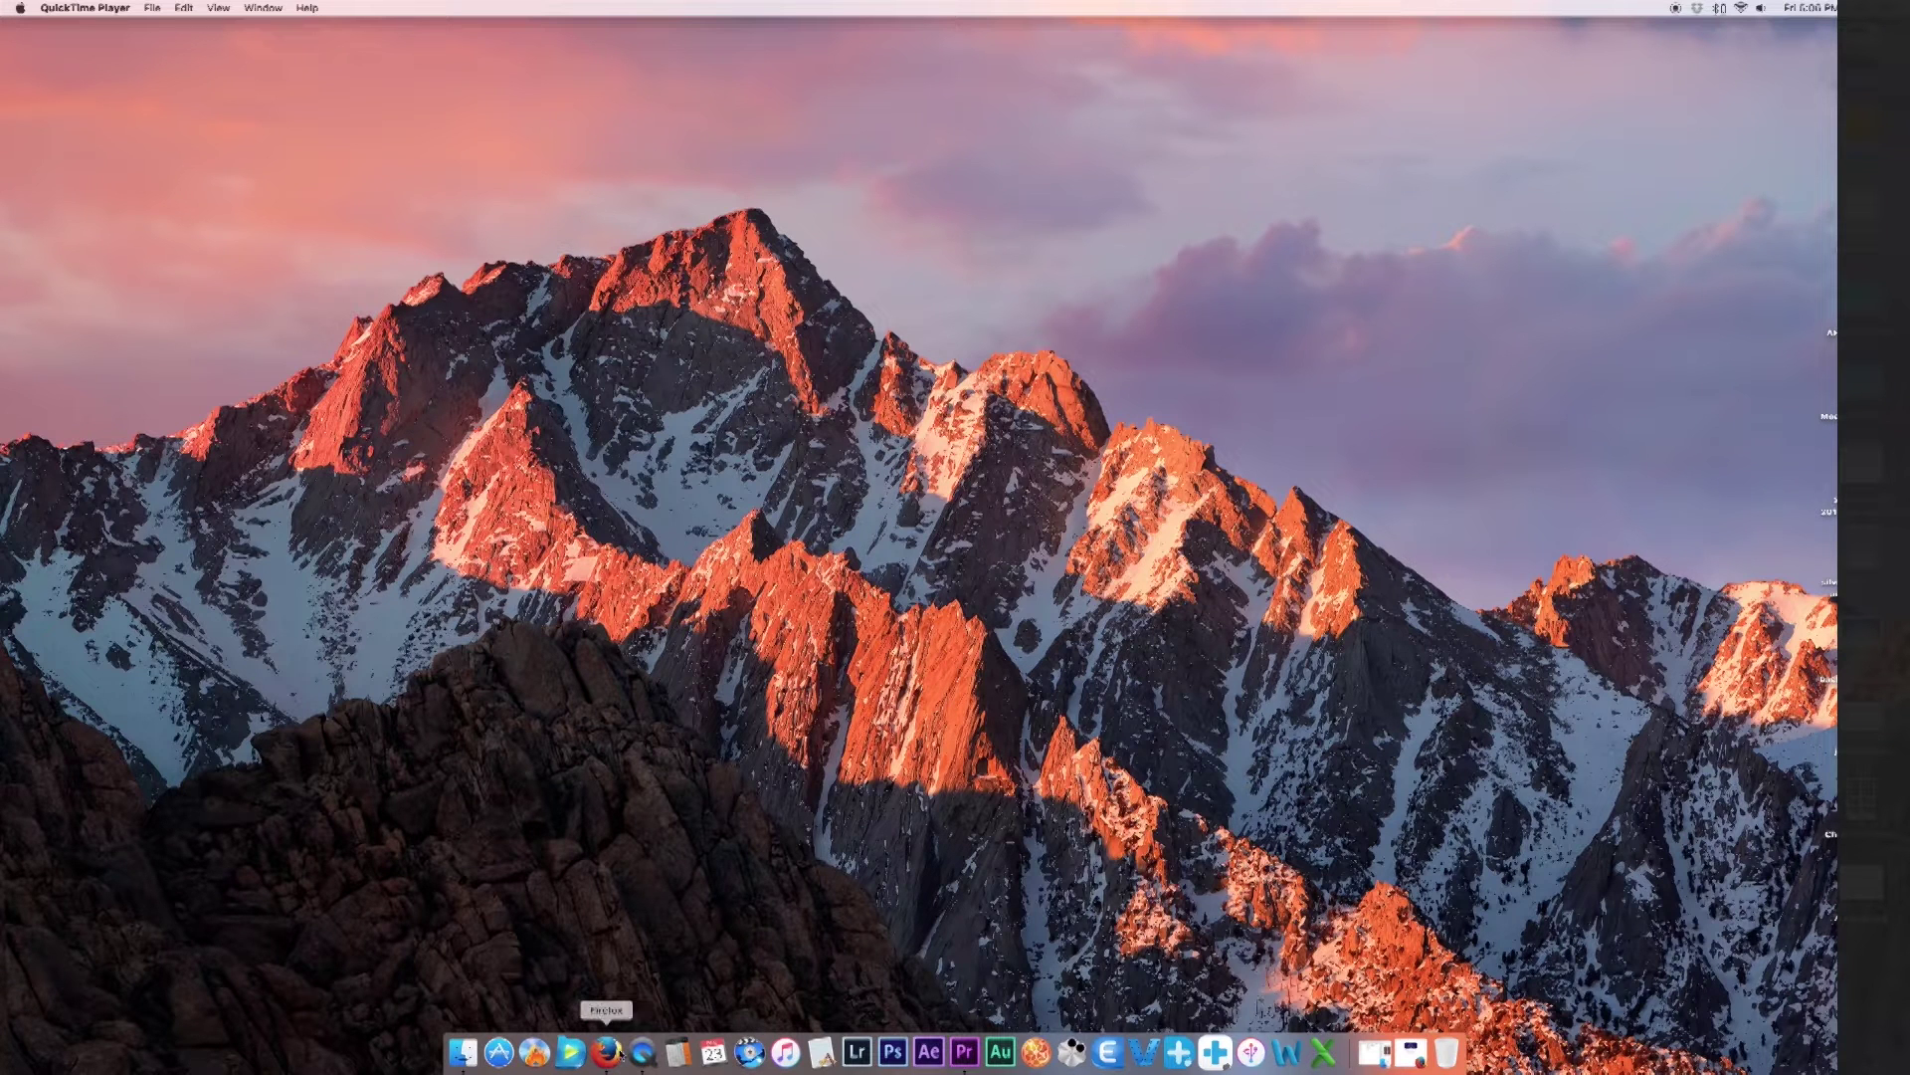
# Restore the minimized Firefox window from the Dock
pyautogui.click(609, 1052)
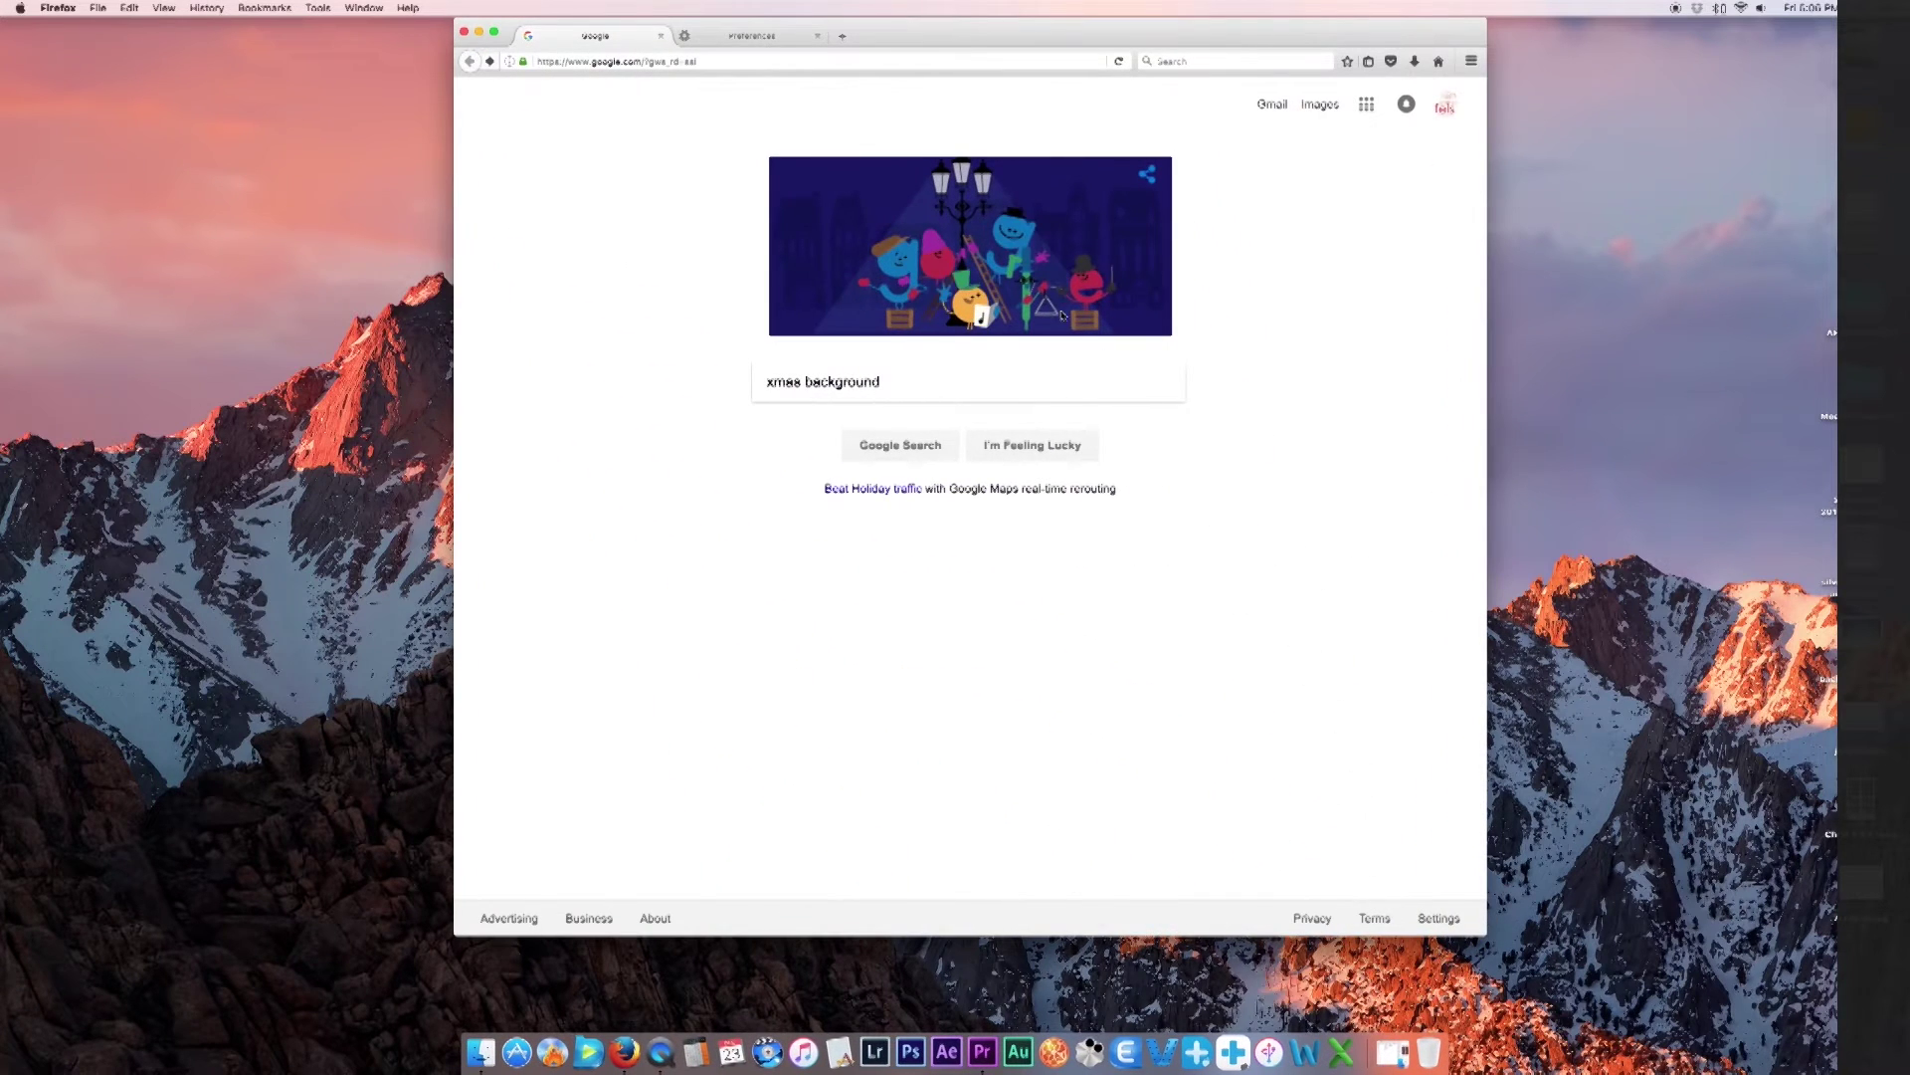
# Search Google Images for 'xmas background'
pyautogui.click(889, 381)
pyautogui.press('super+a')
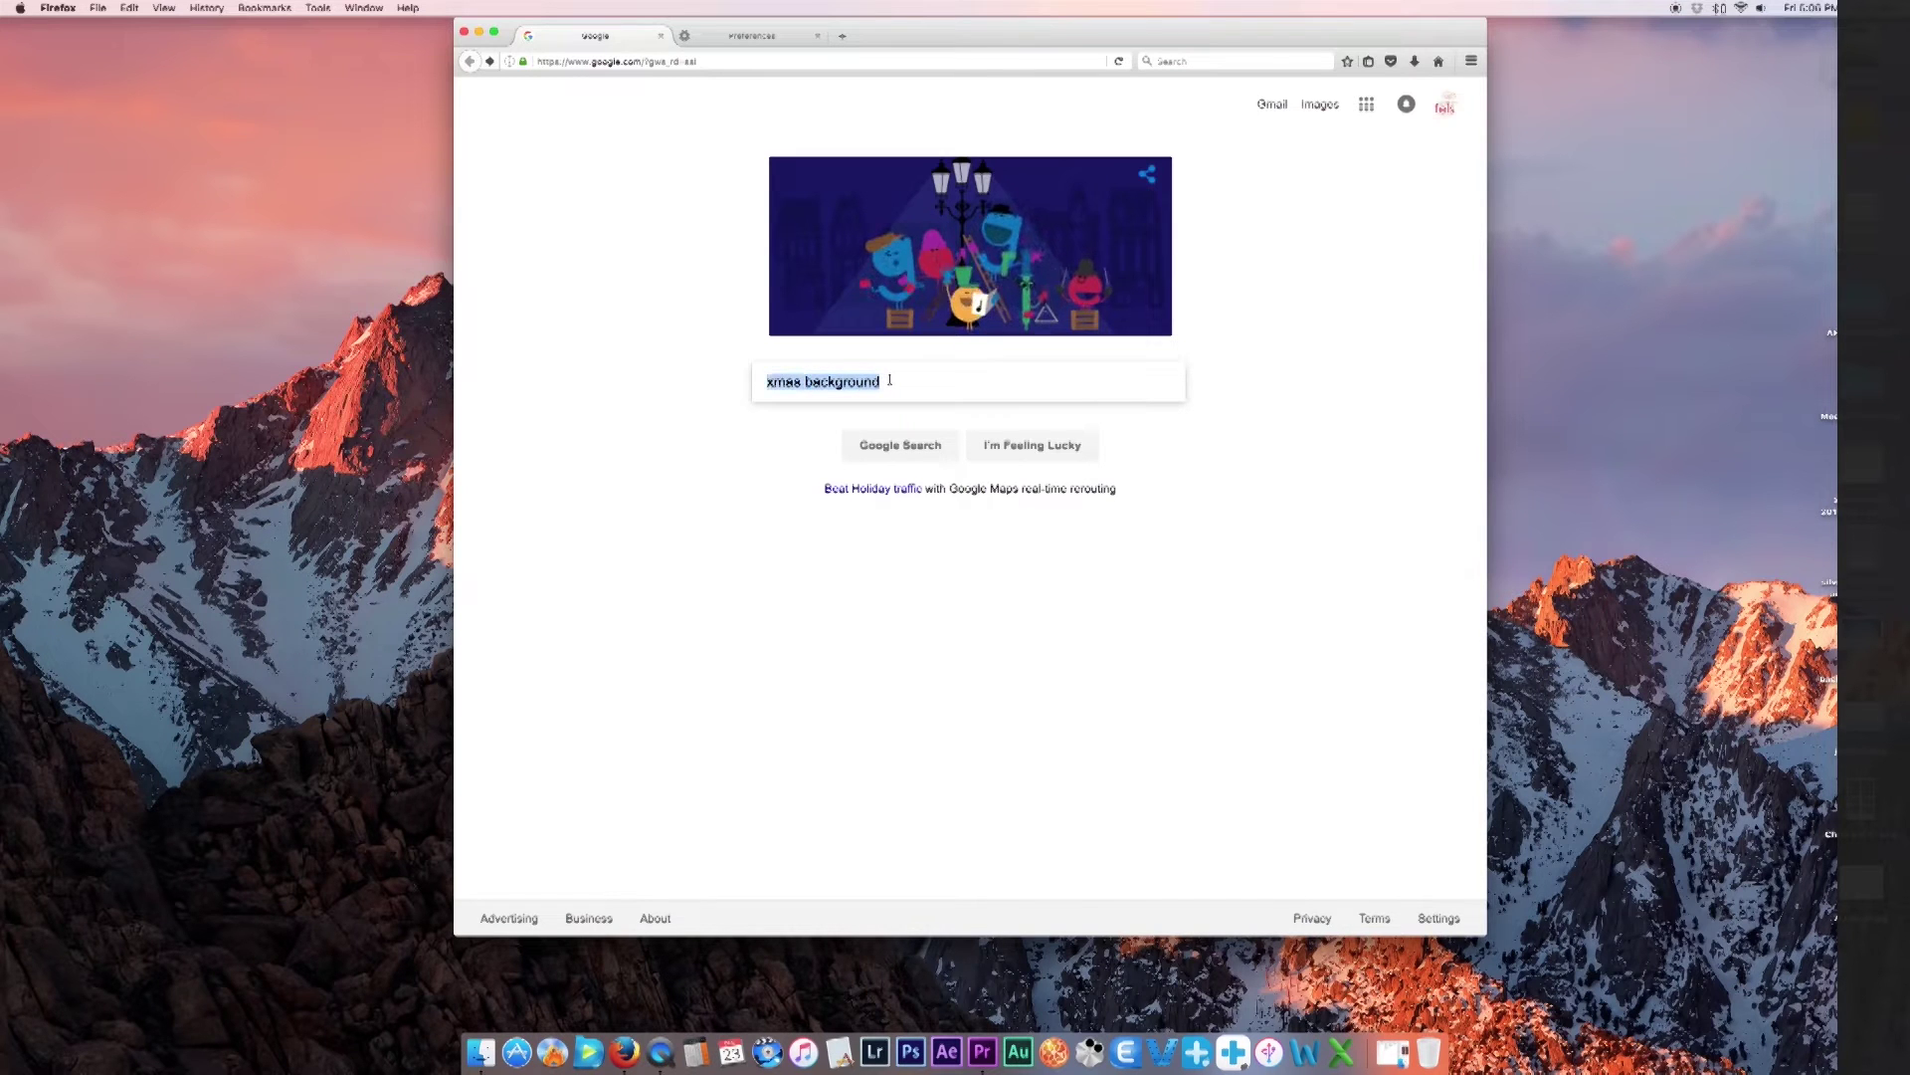
pyautogui.click(901, 381)
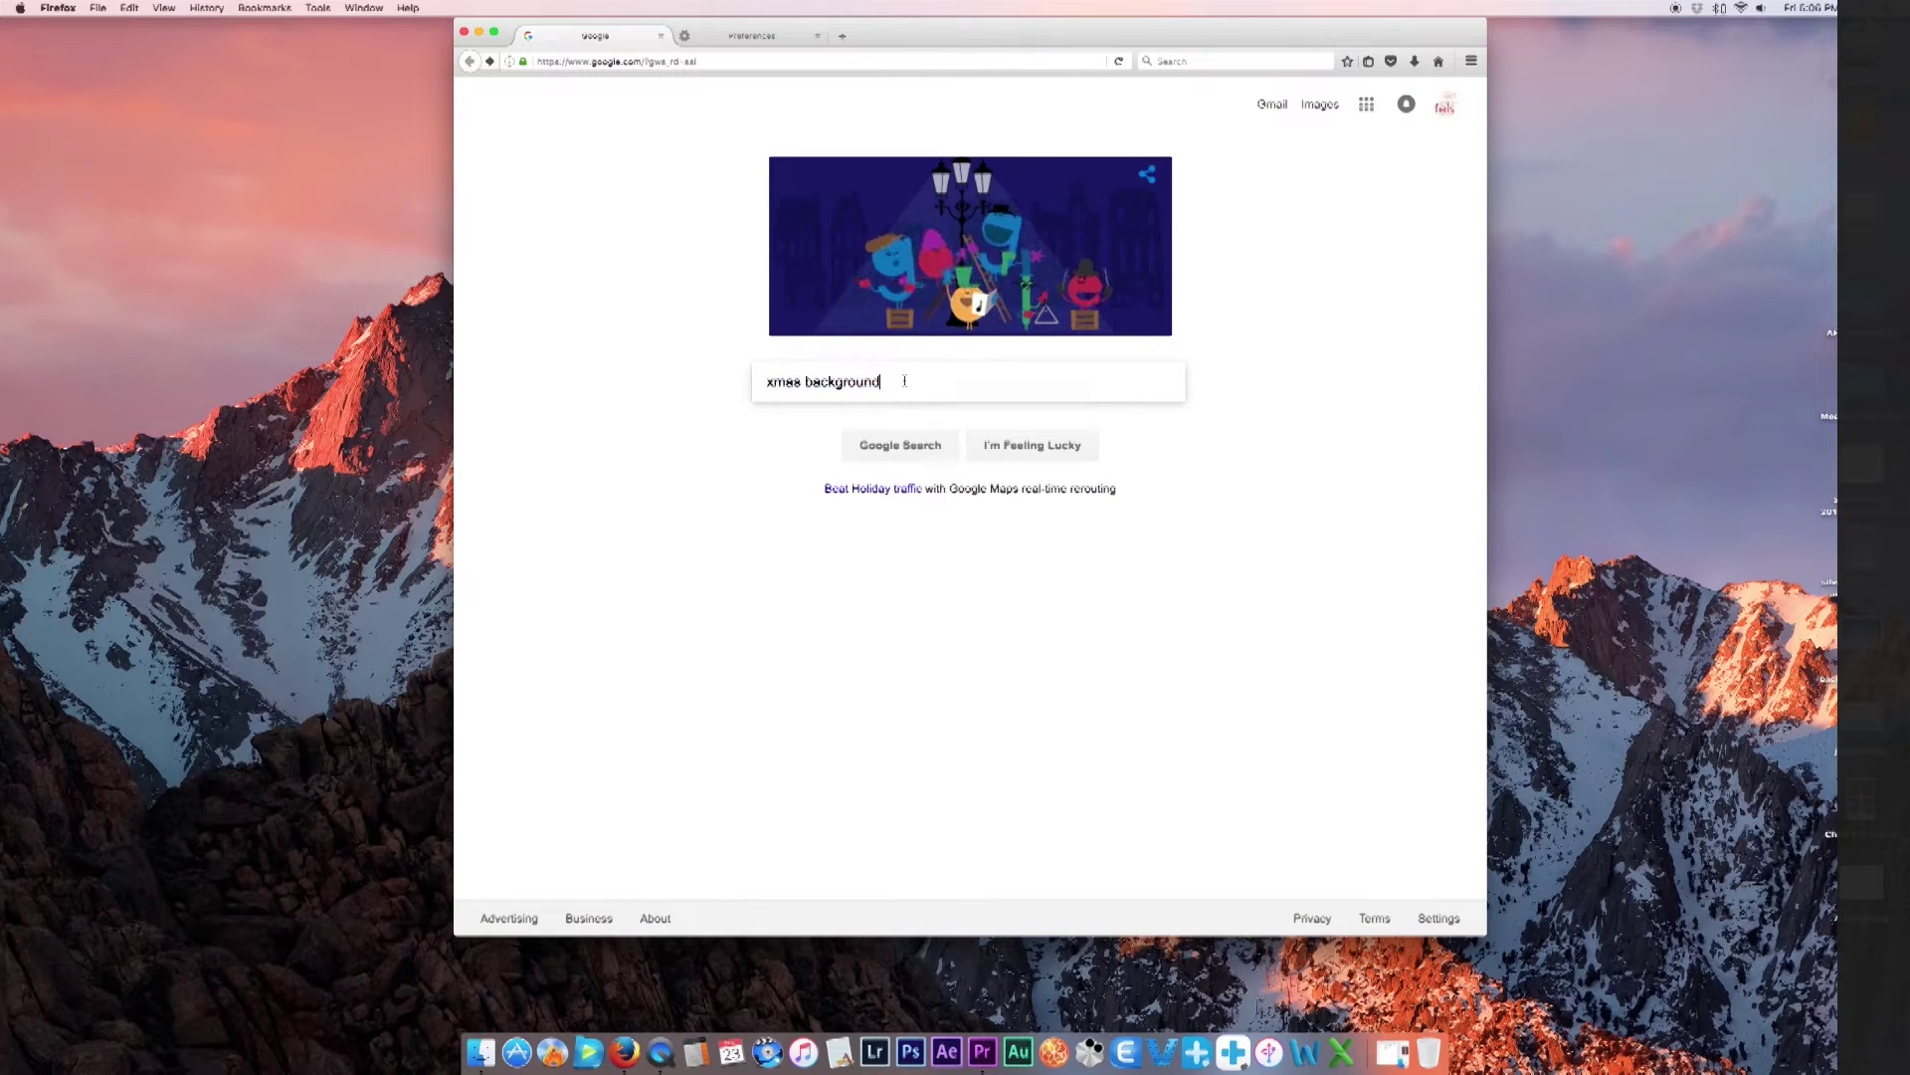
pyautogui.press('Return')
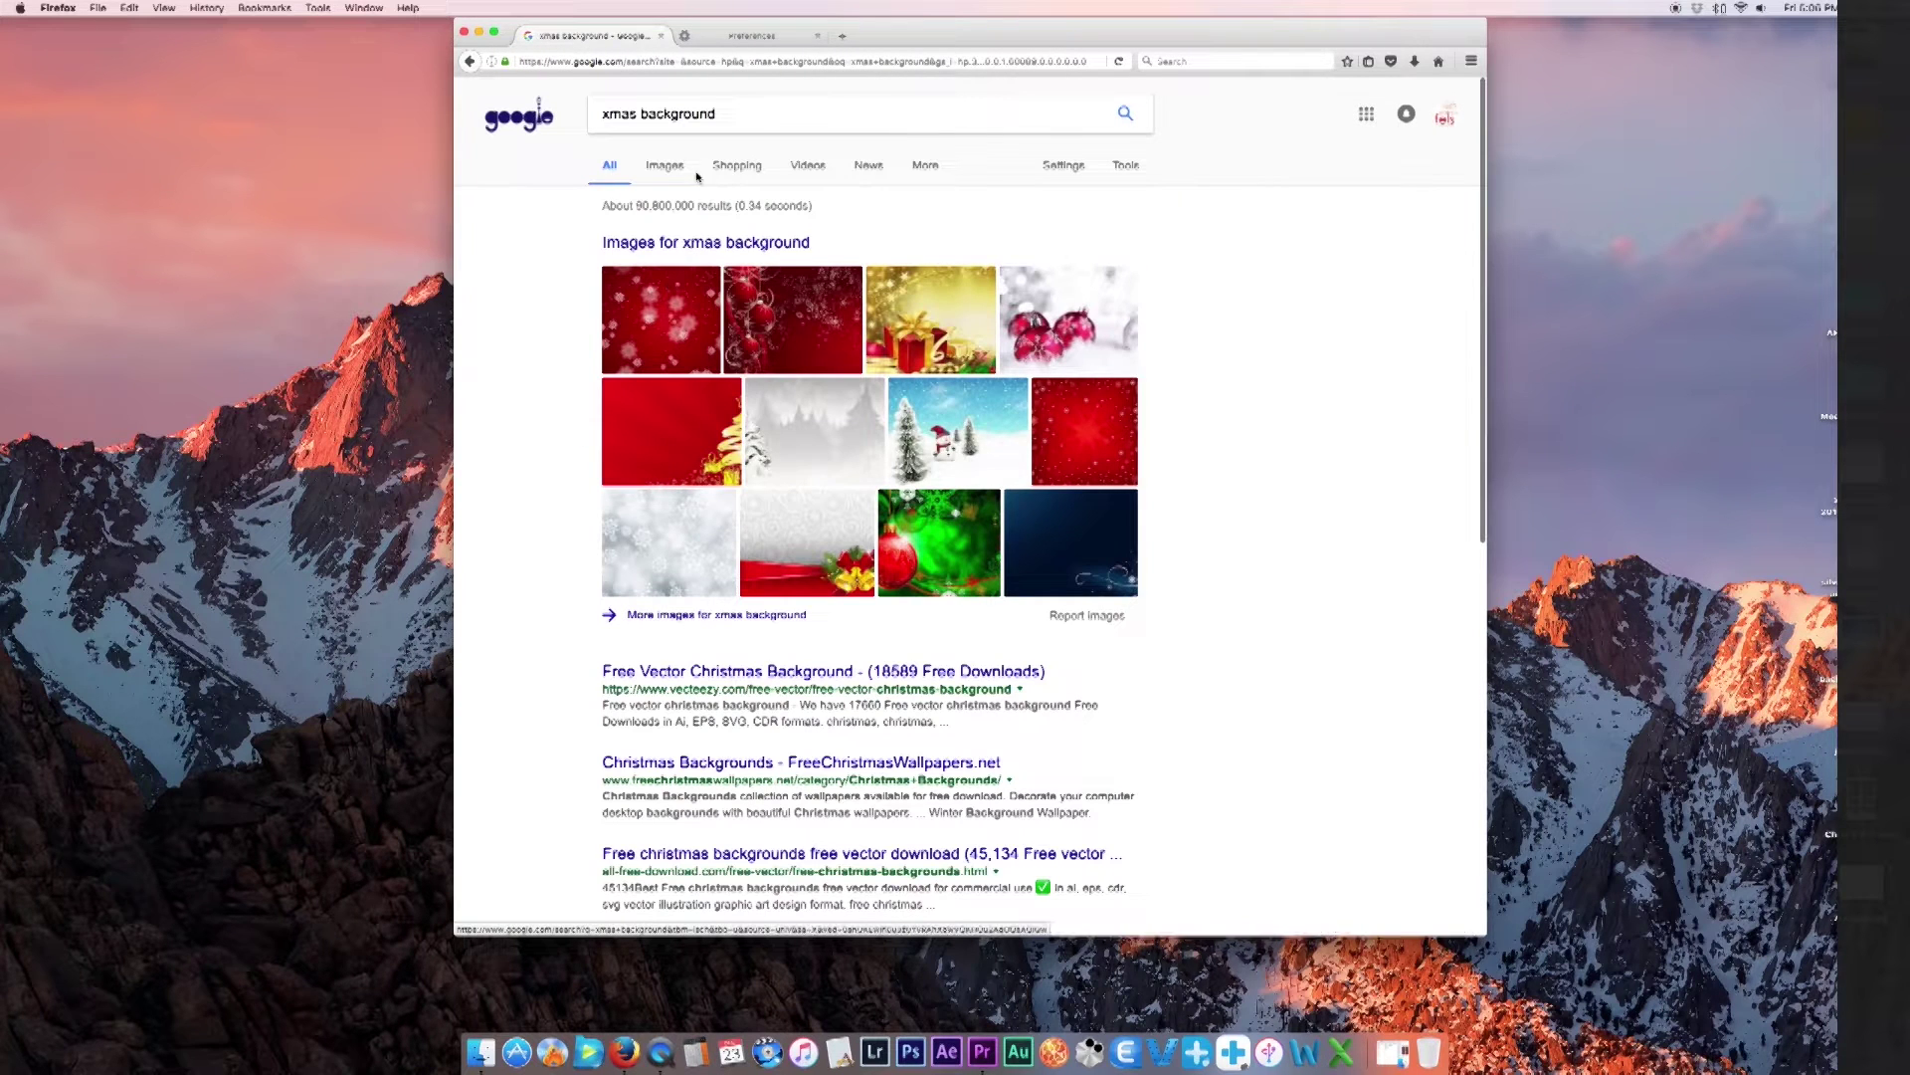
pyautogui.click(681, 171)
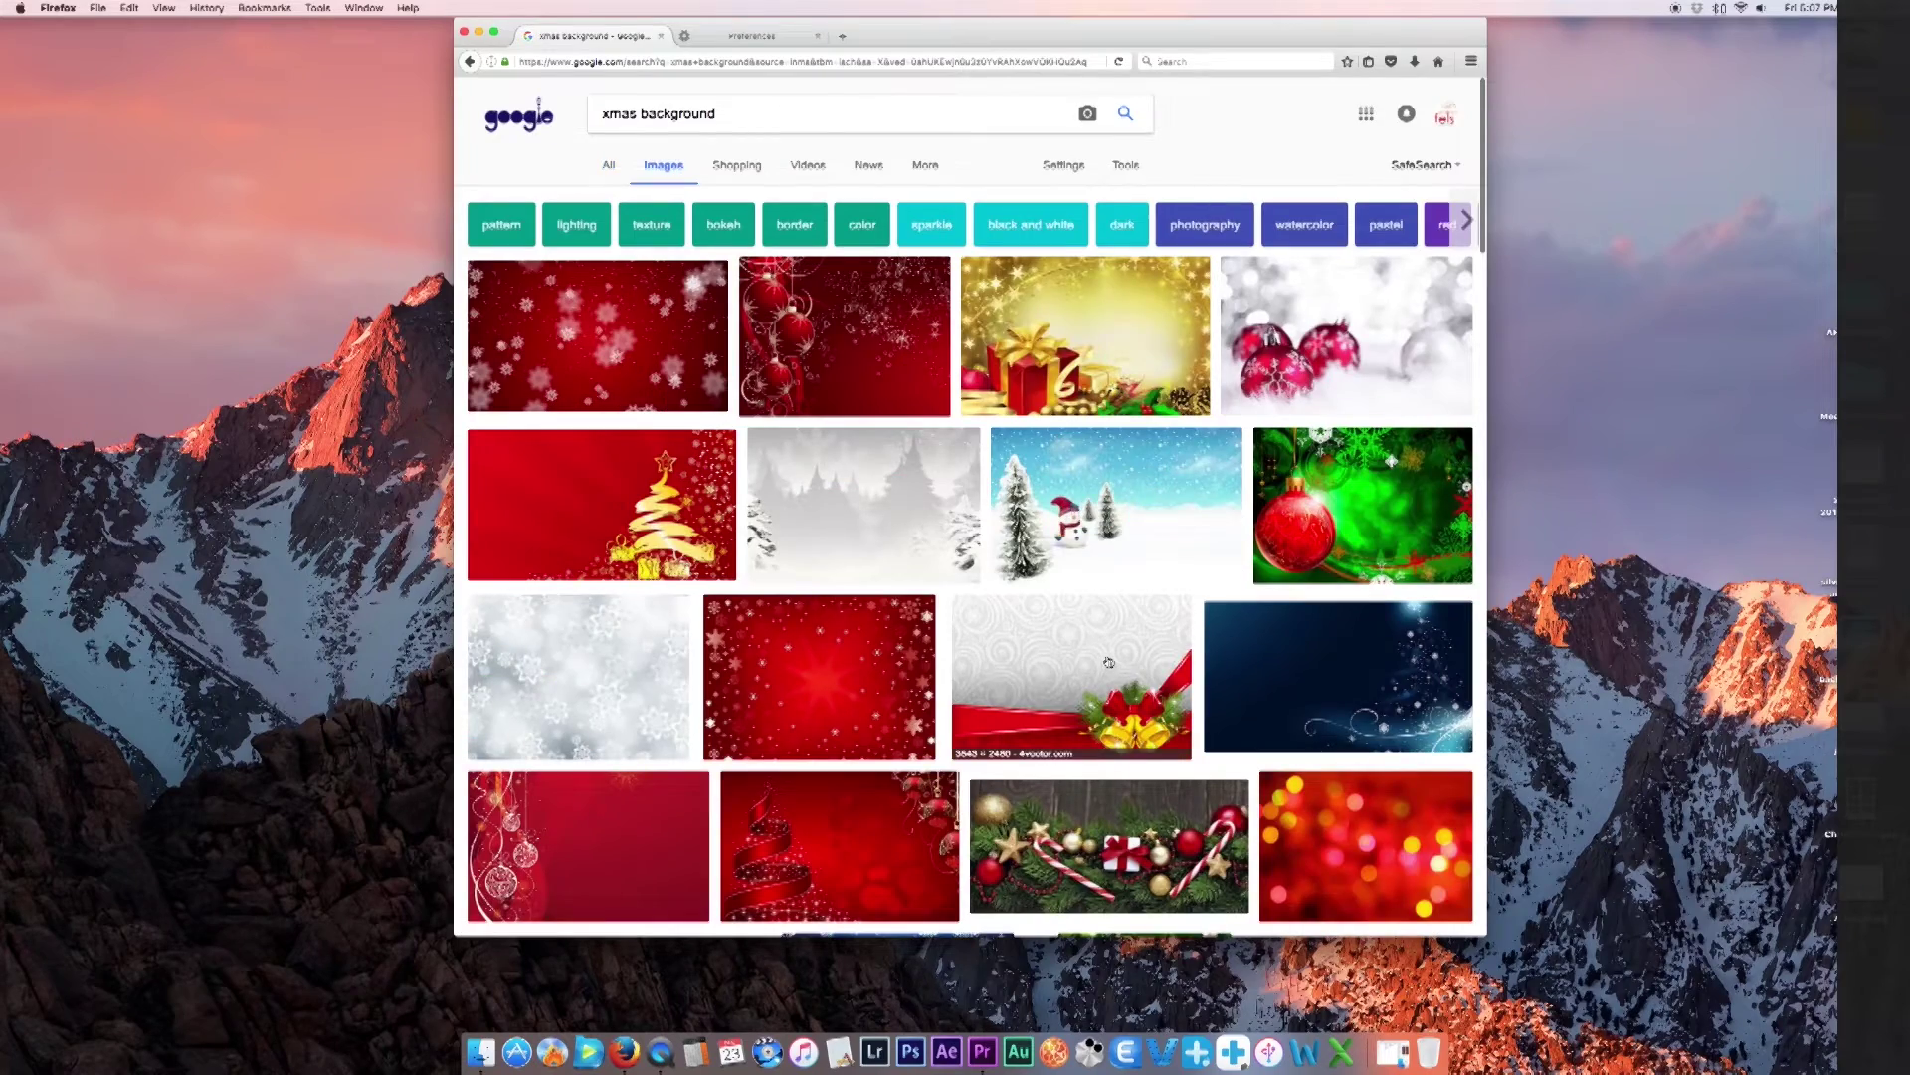
# Drag the pale-blue snowflake image preview onto the desktop, then hide Firefox
pyautogui.scroll(-10, 1109, 662)
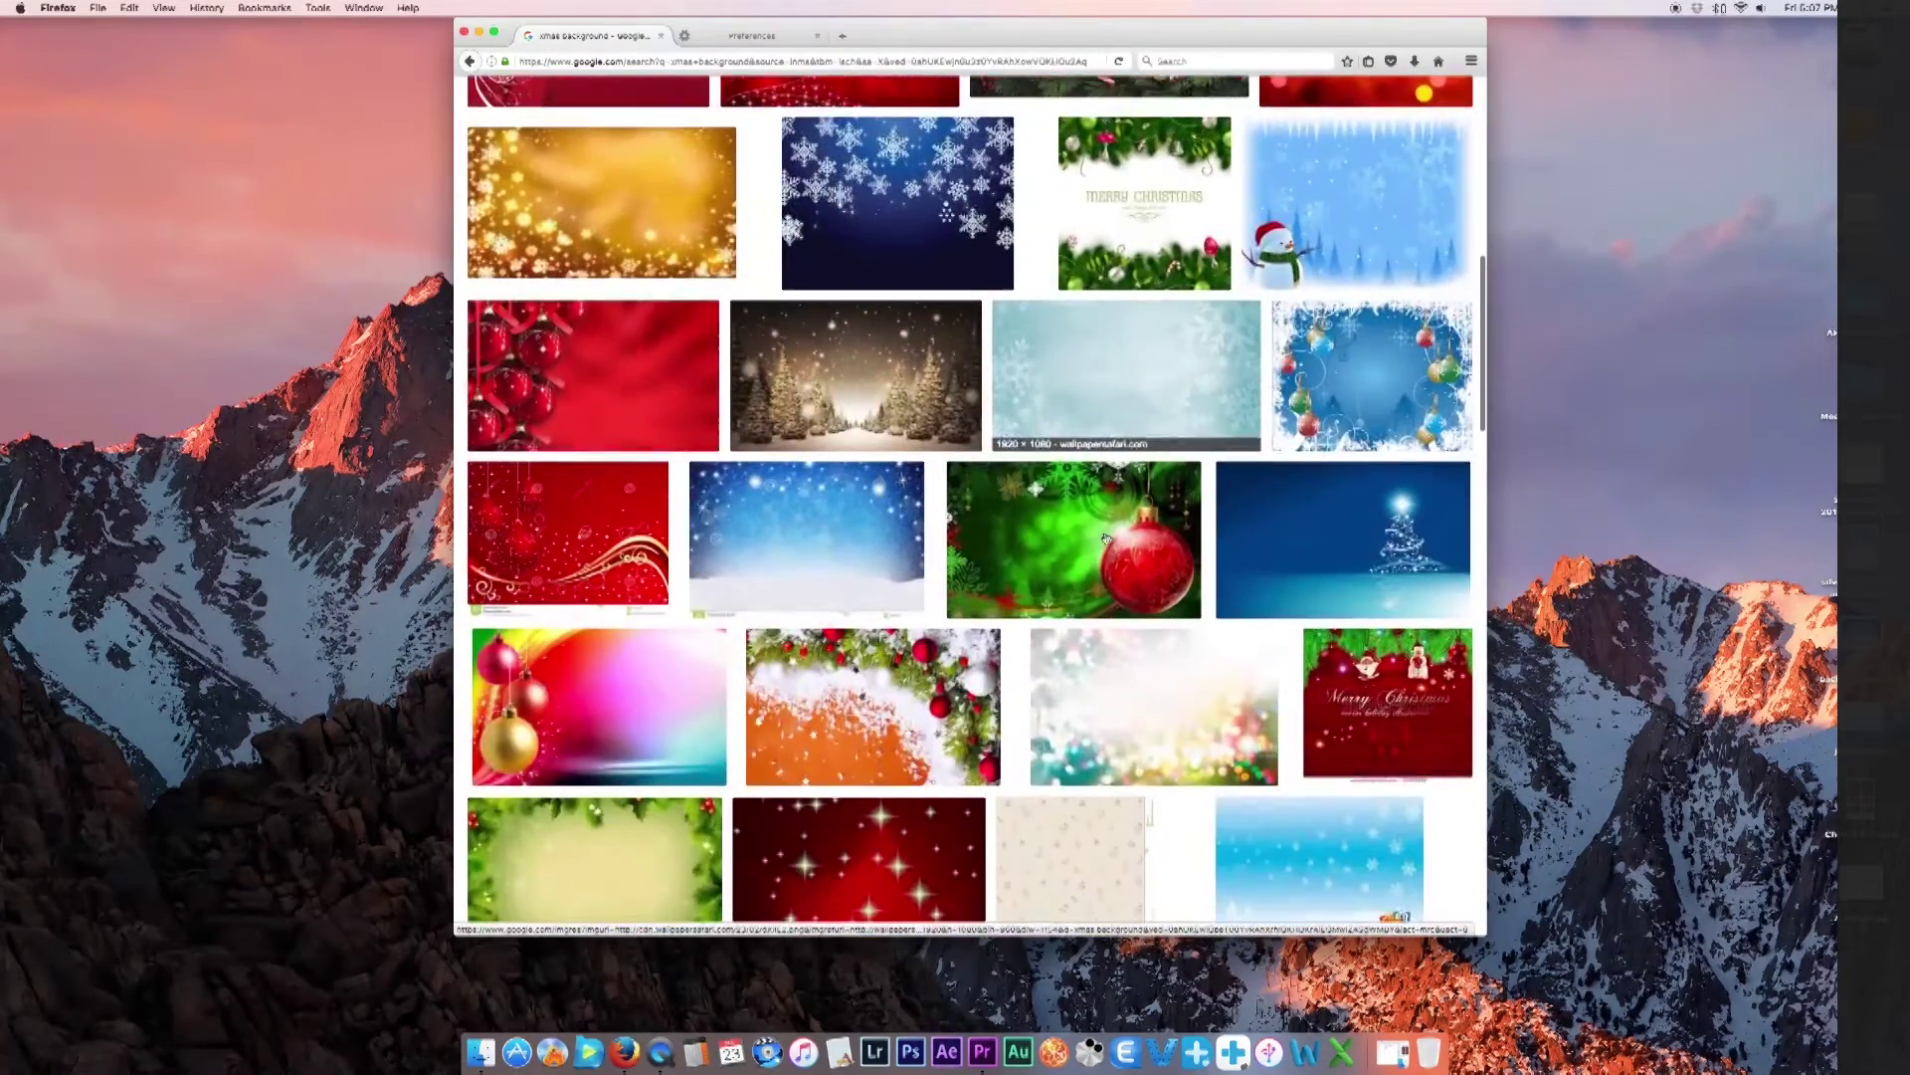
pyautogui.click(1116, 341)
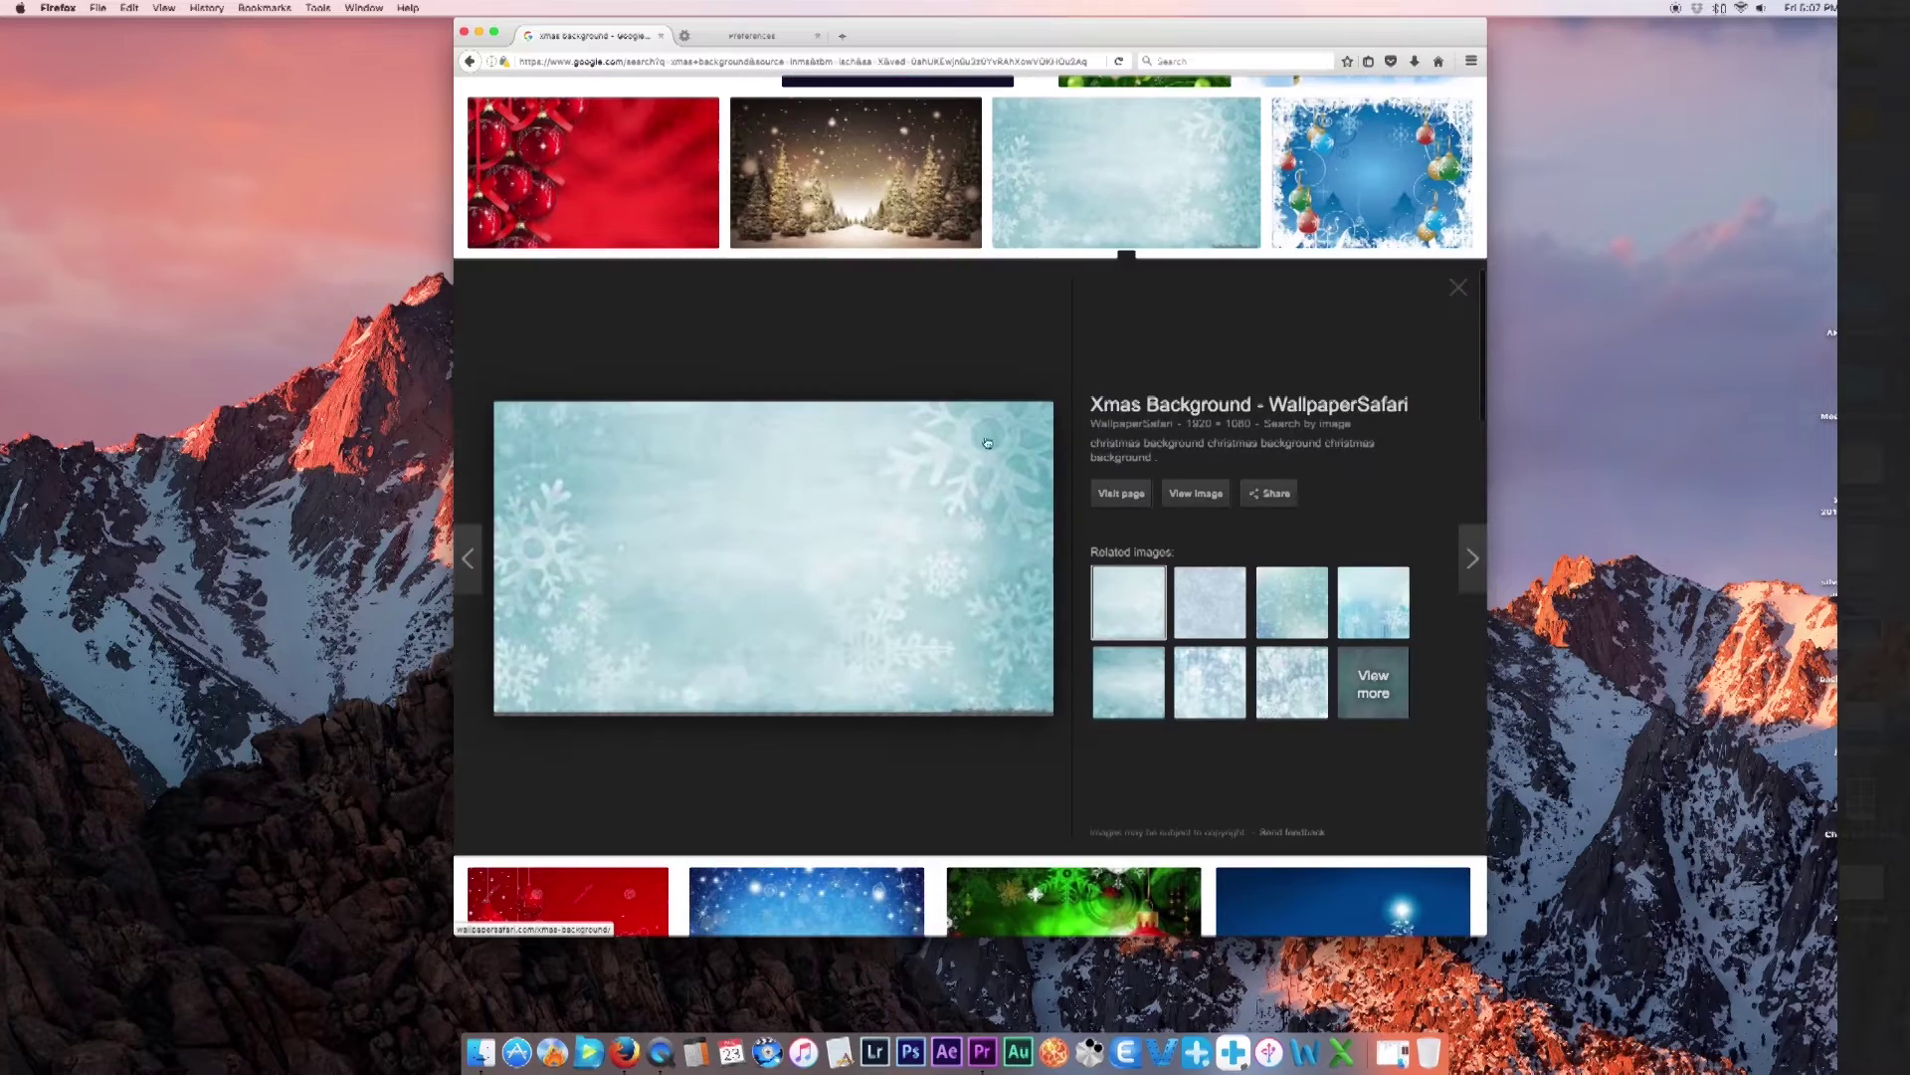
pyautogui.moveTo(824, 598); pyautogui.dragTo(1672, 764)
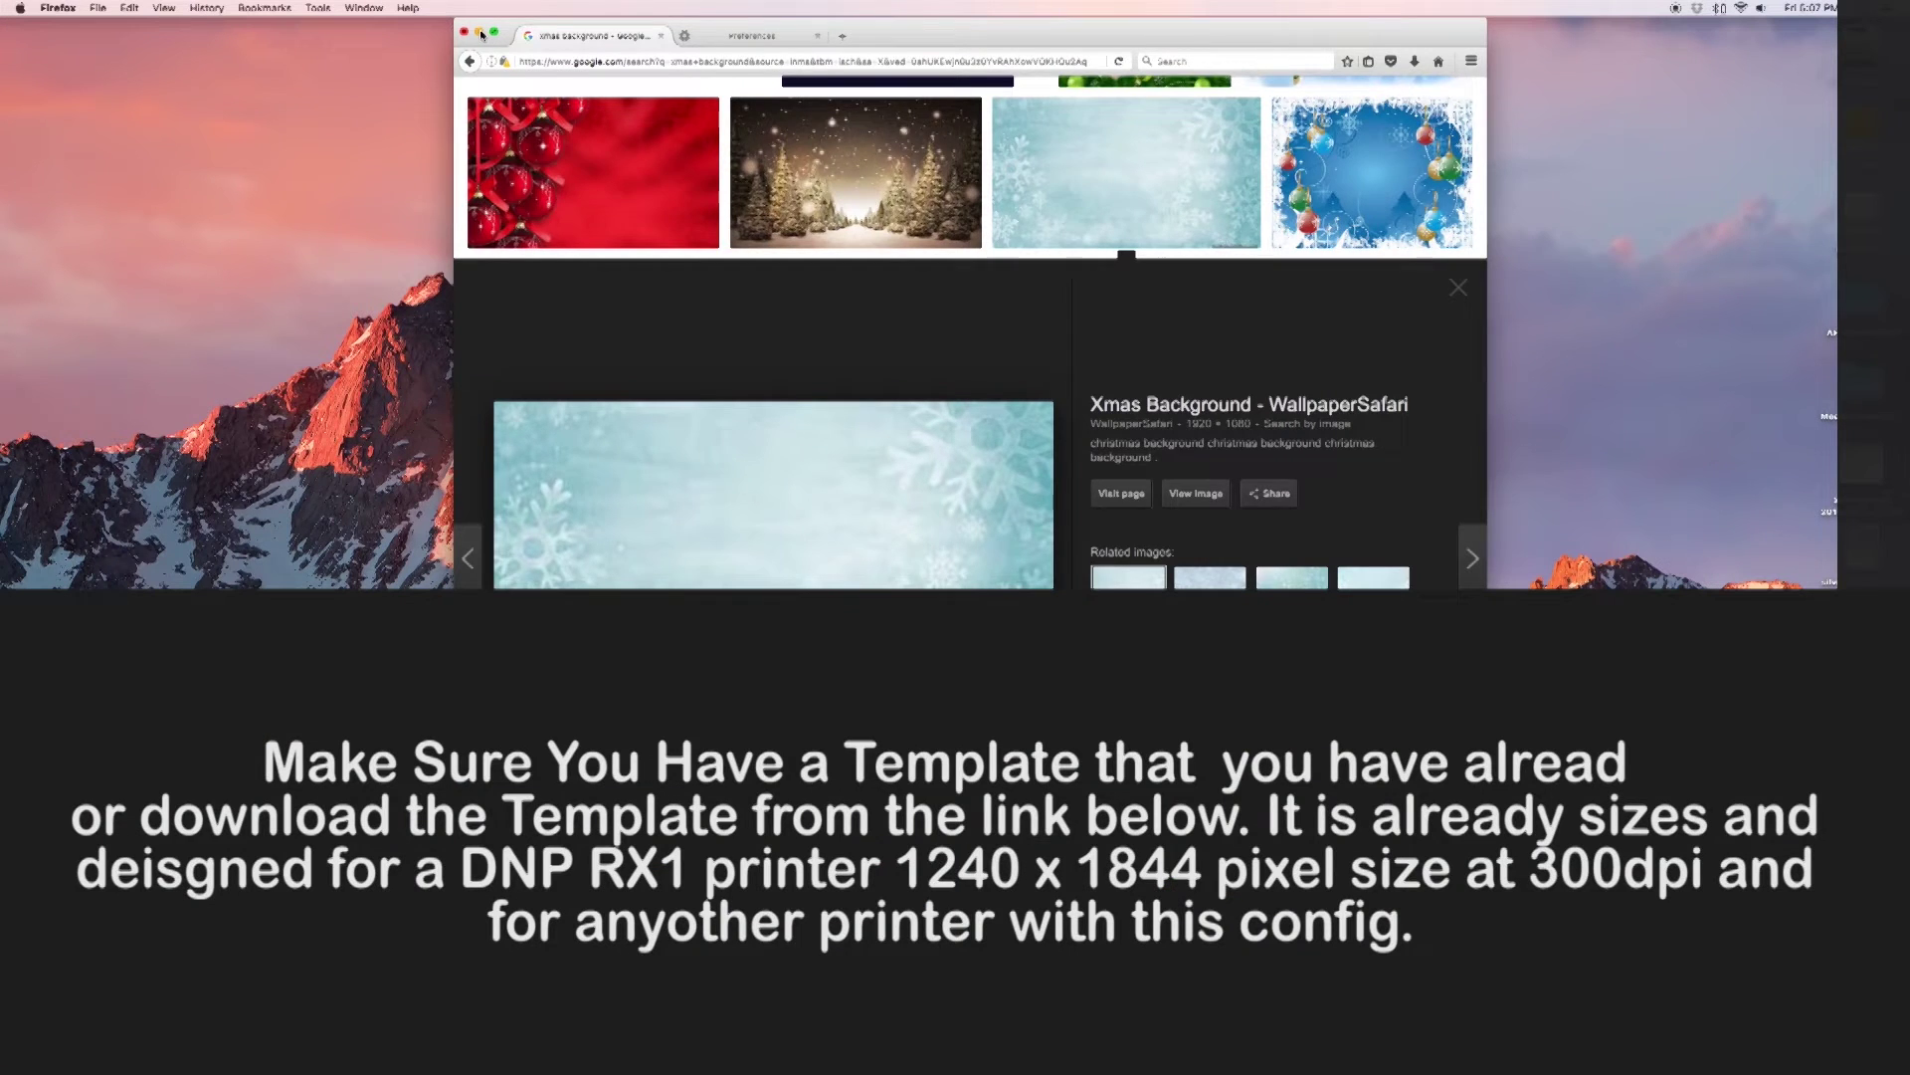
pyautogui.click(492, 34)
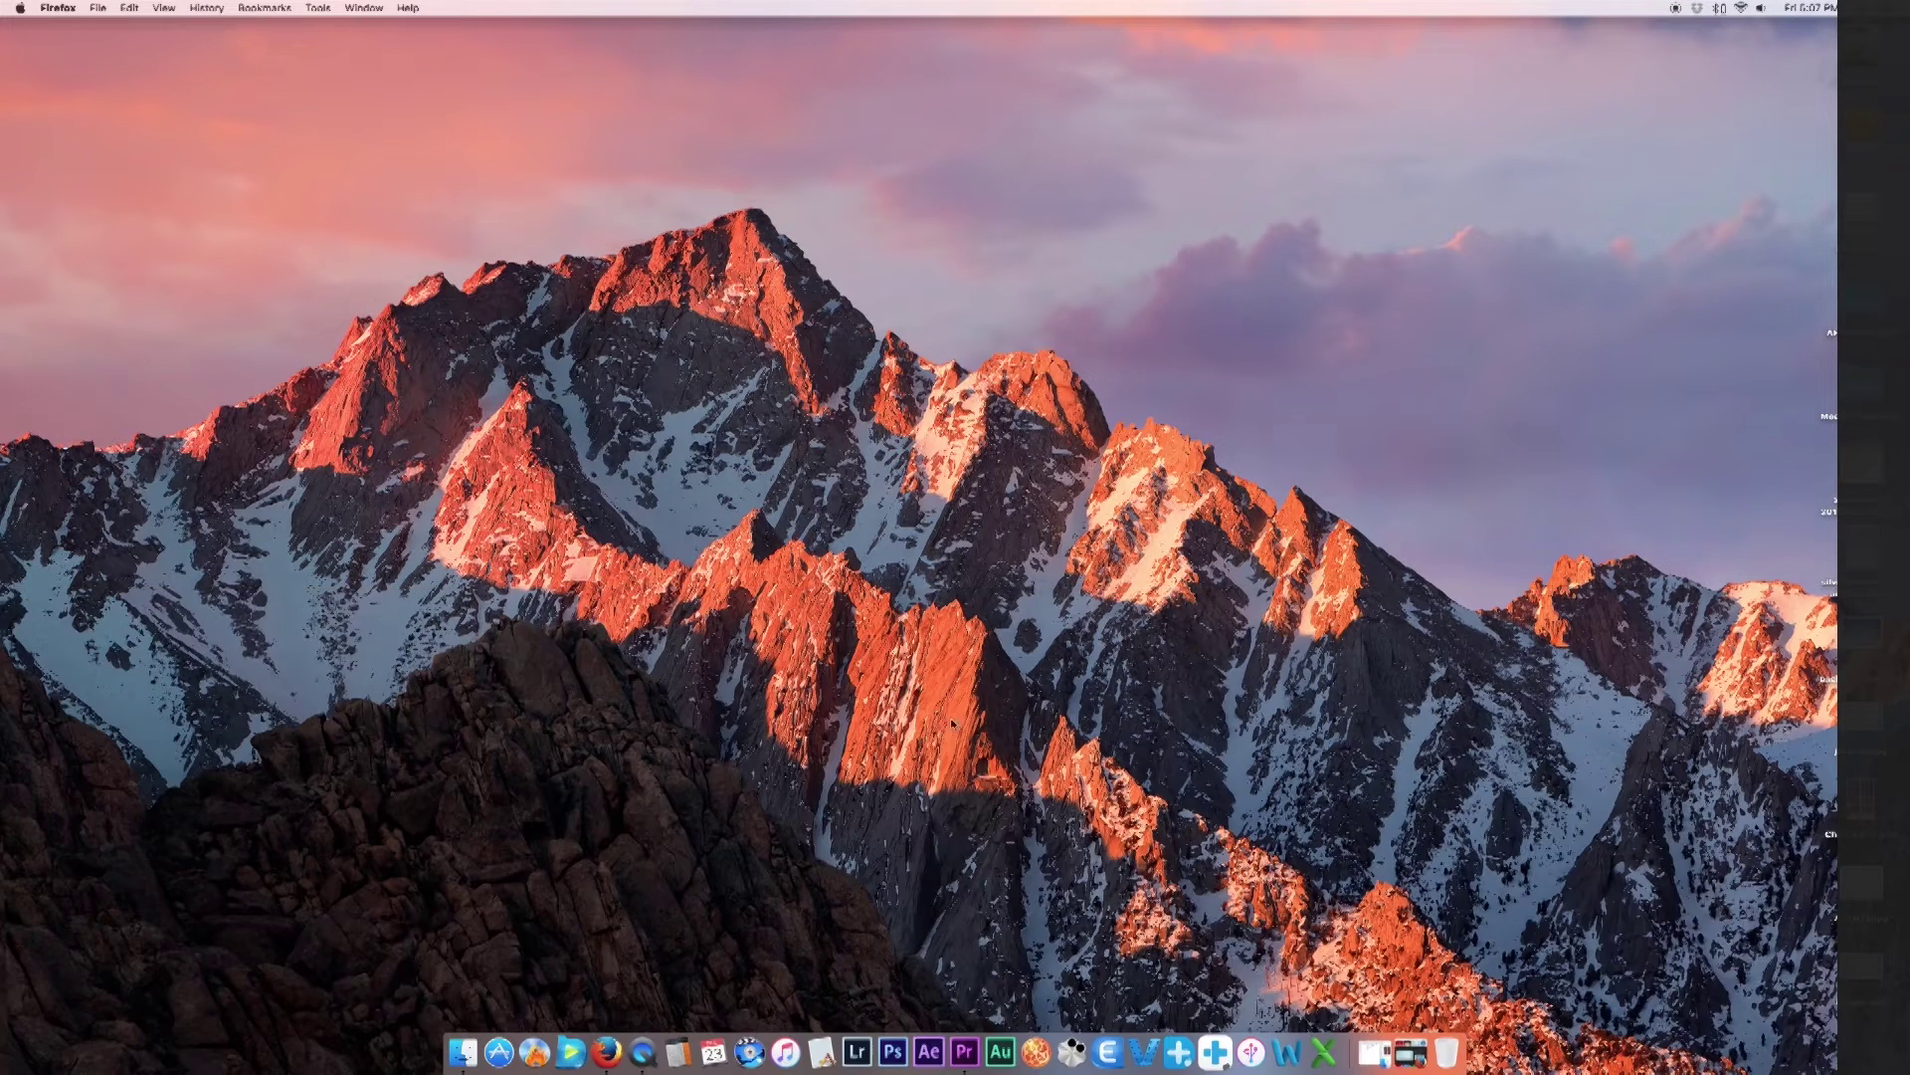
# Launch Photoshop and toggle layer visibility to inspect the wedding template's layers
pyautogui.click(892, 1051)
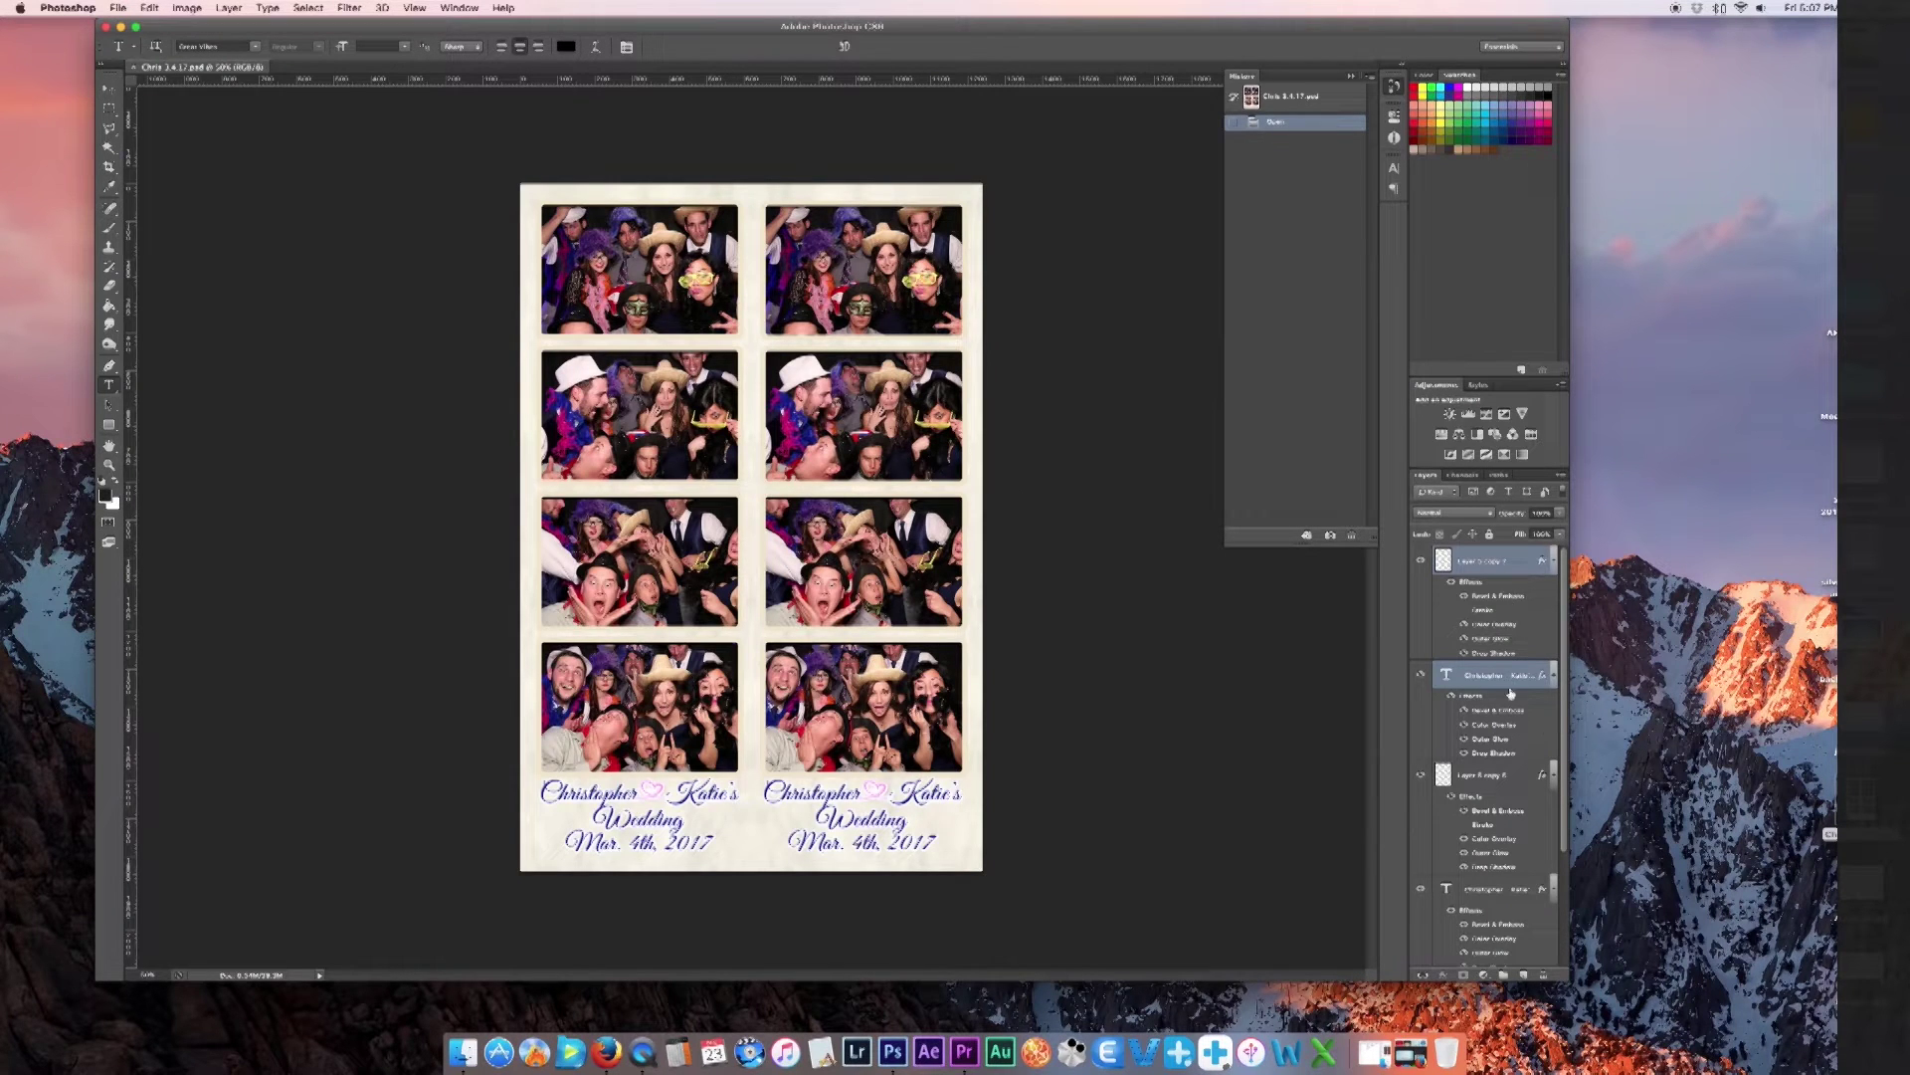
pyautogui.scroll(-3, 1498, 920)
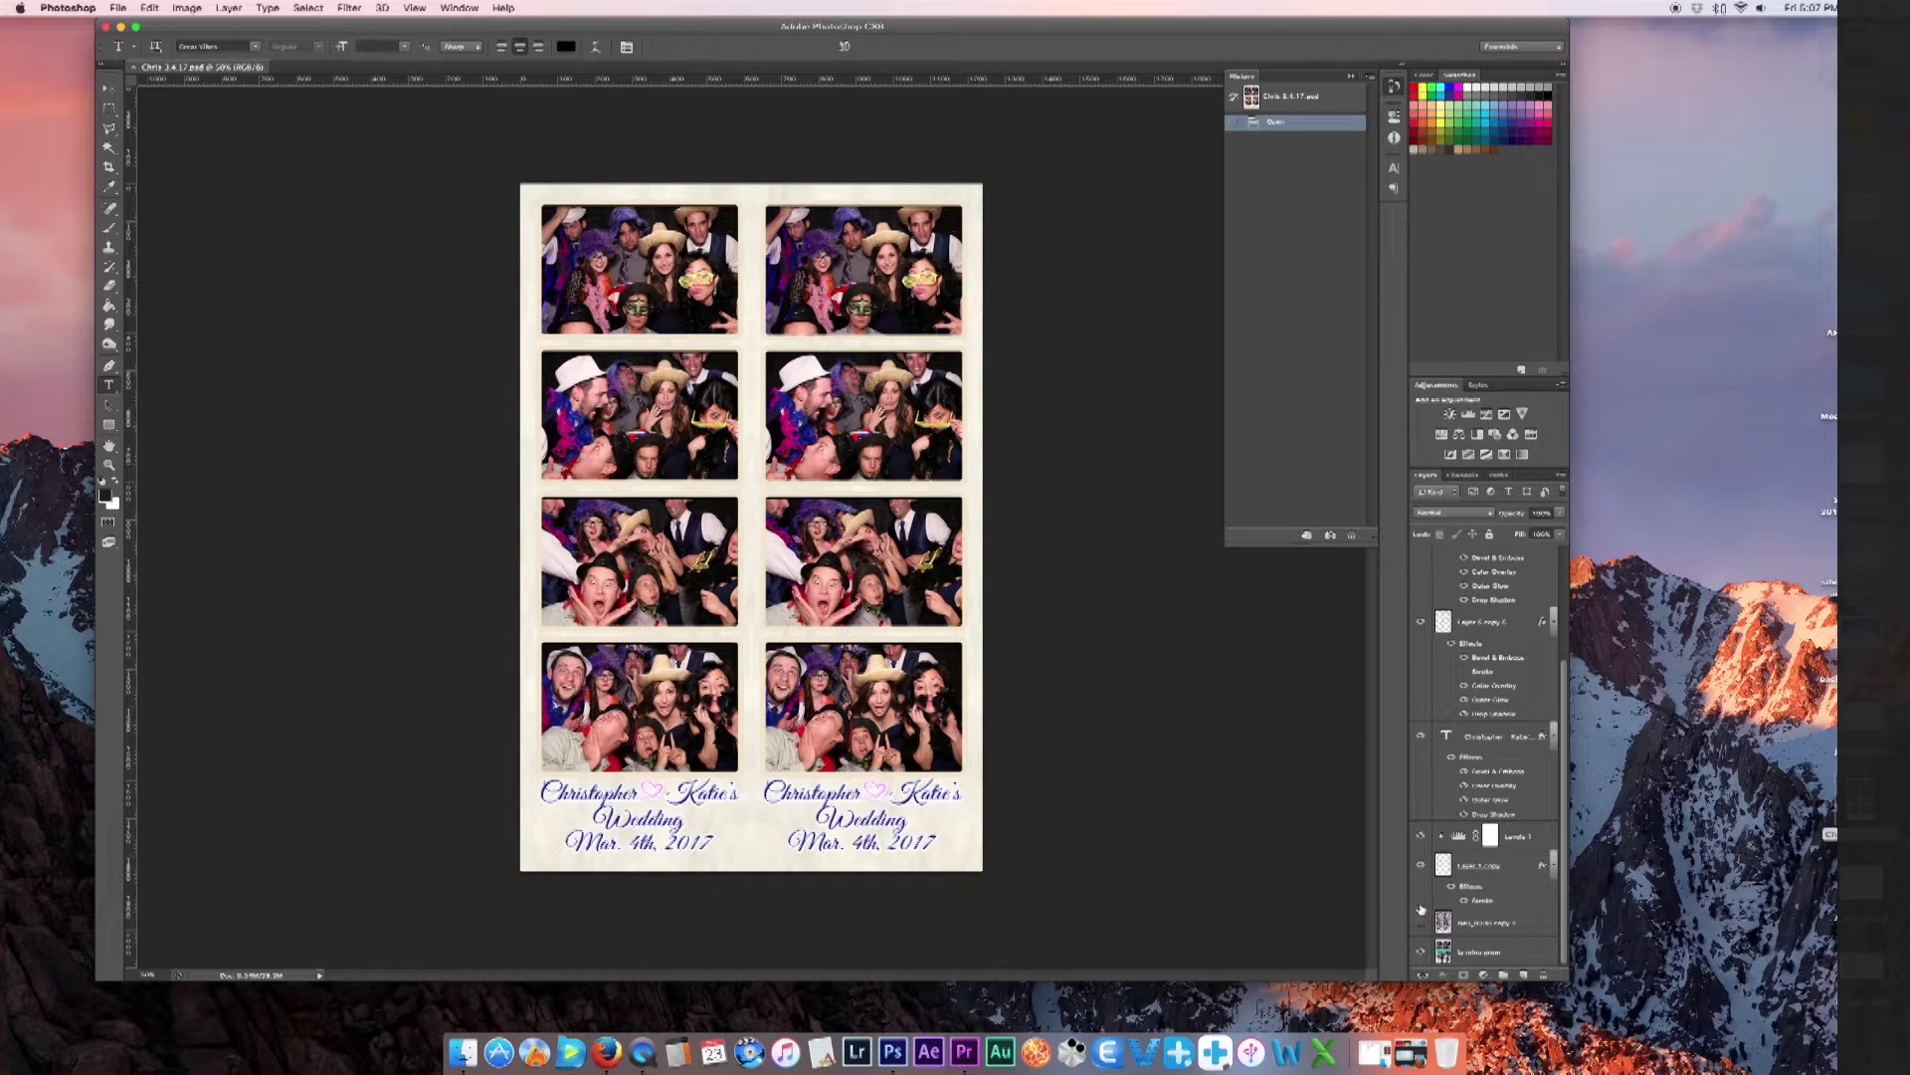
pyautogui.click(1421, 865)
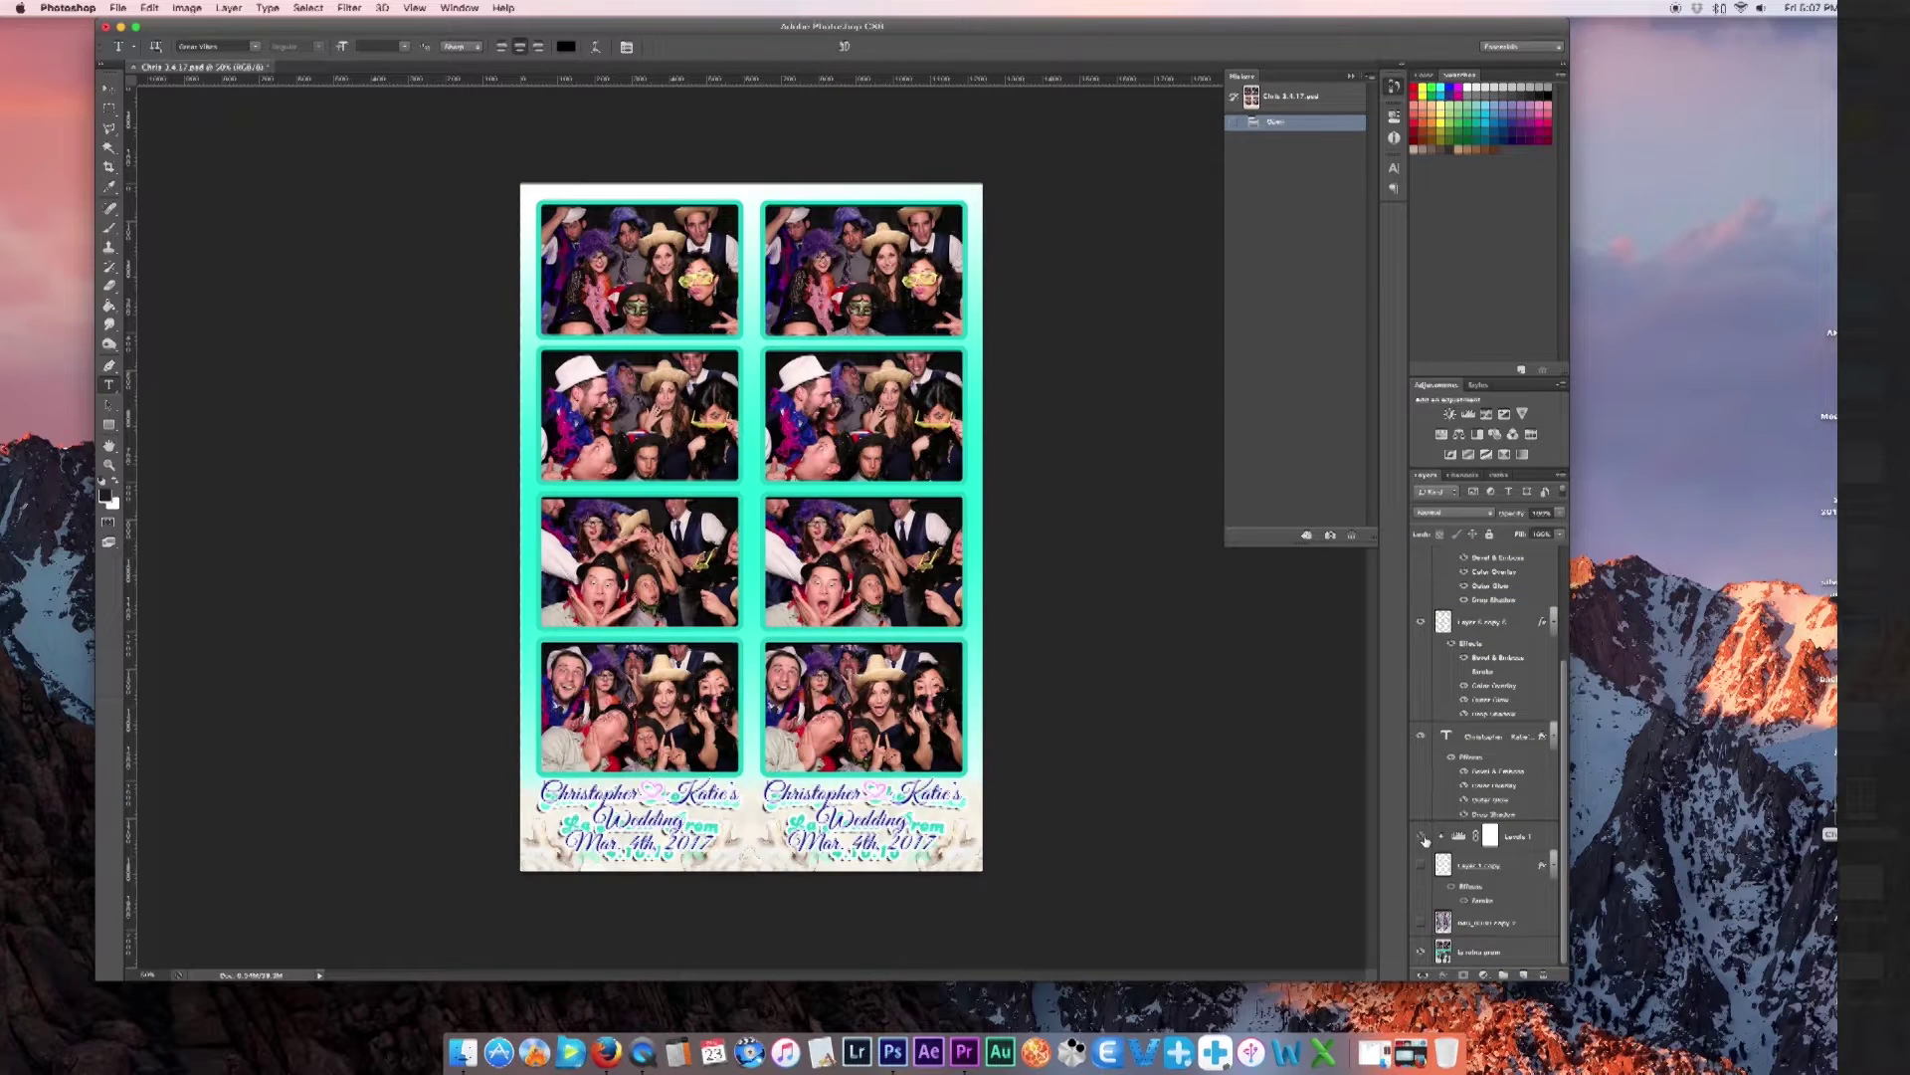
pyautogui.click(1422, 837)
pyautogui.click(1422, 866)
pyautogui.click(1422, 863)
pyautogui.click(1419, 738)
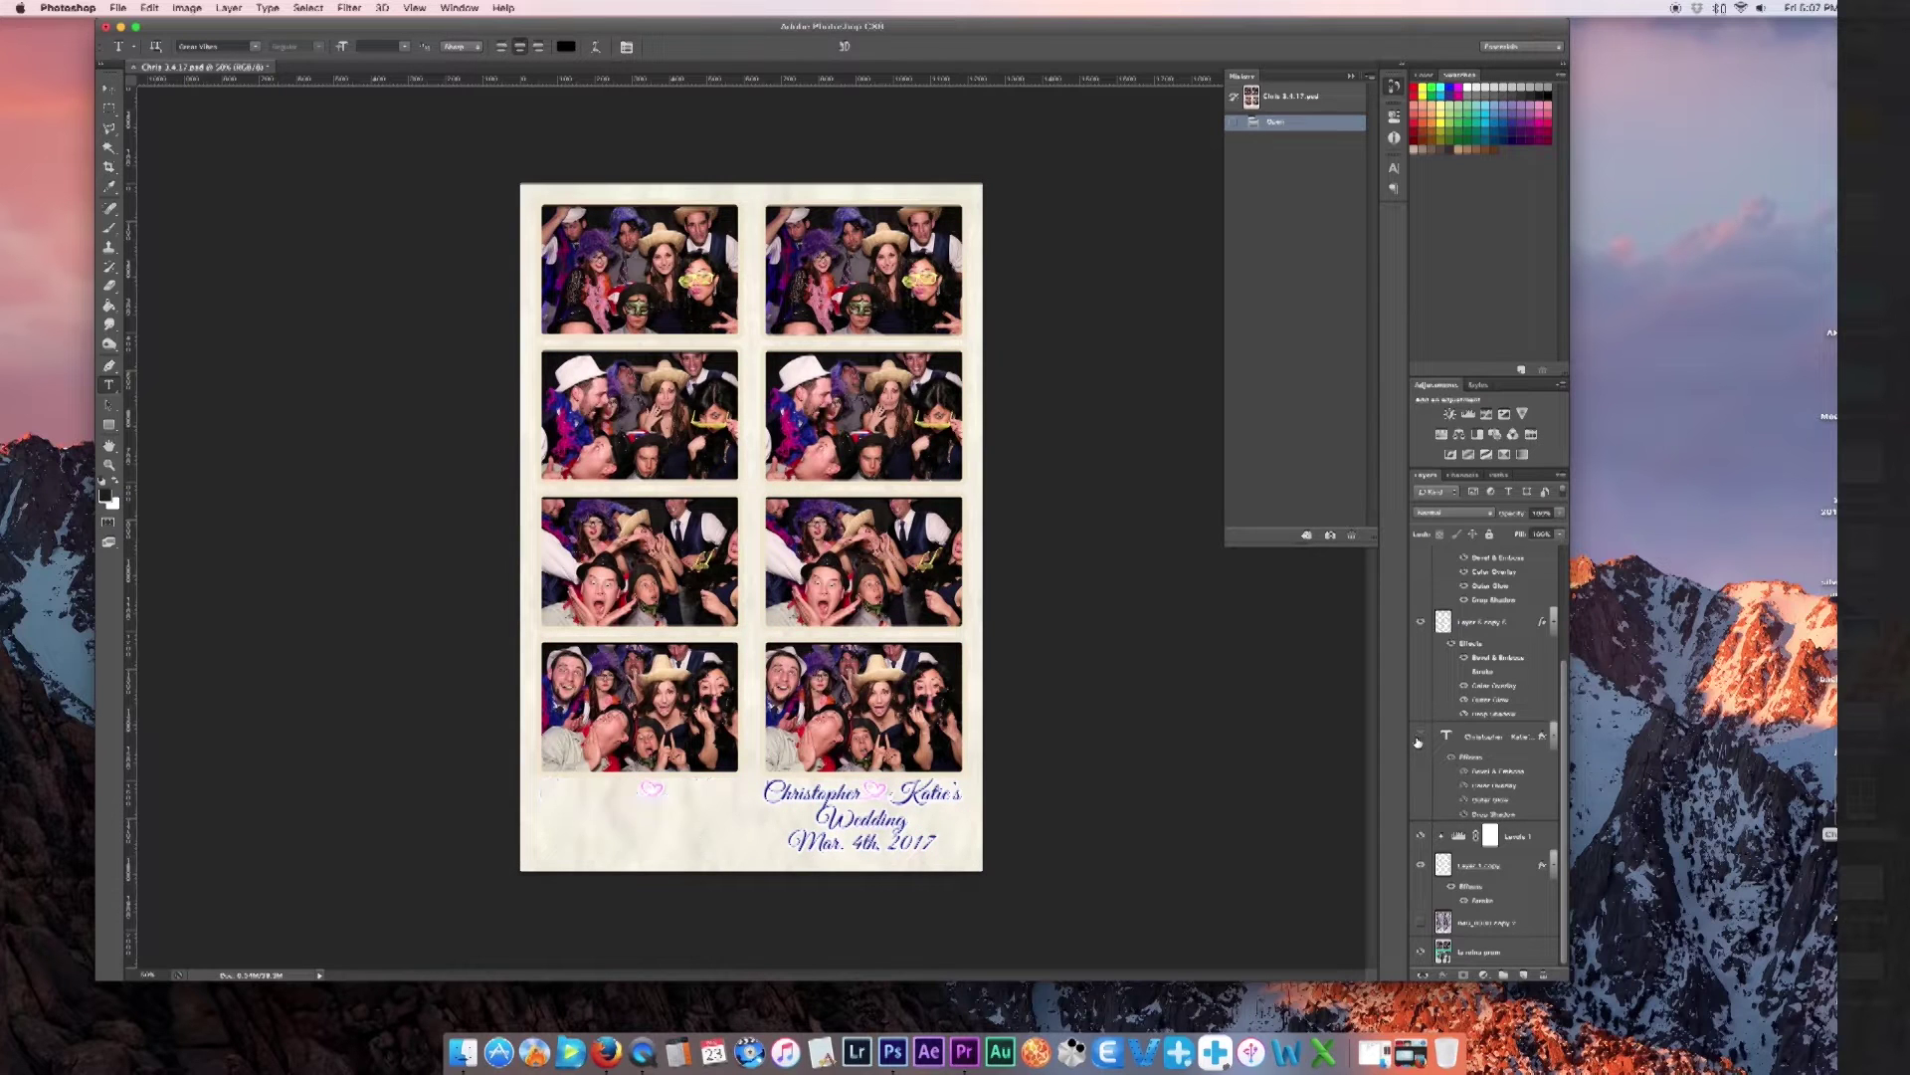
pyautogui.click(1419, 738)
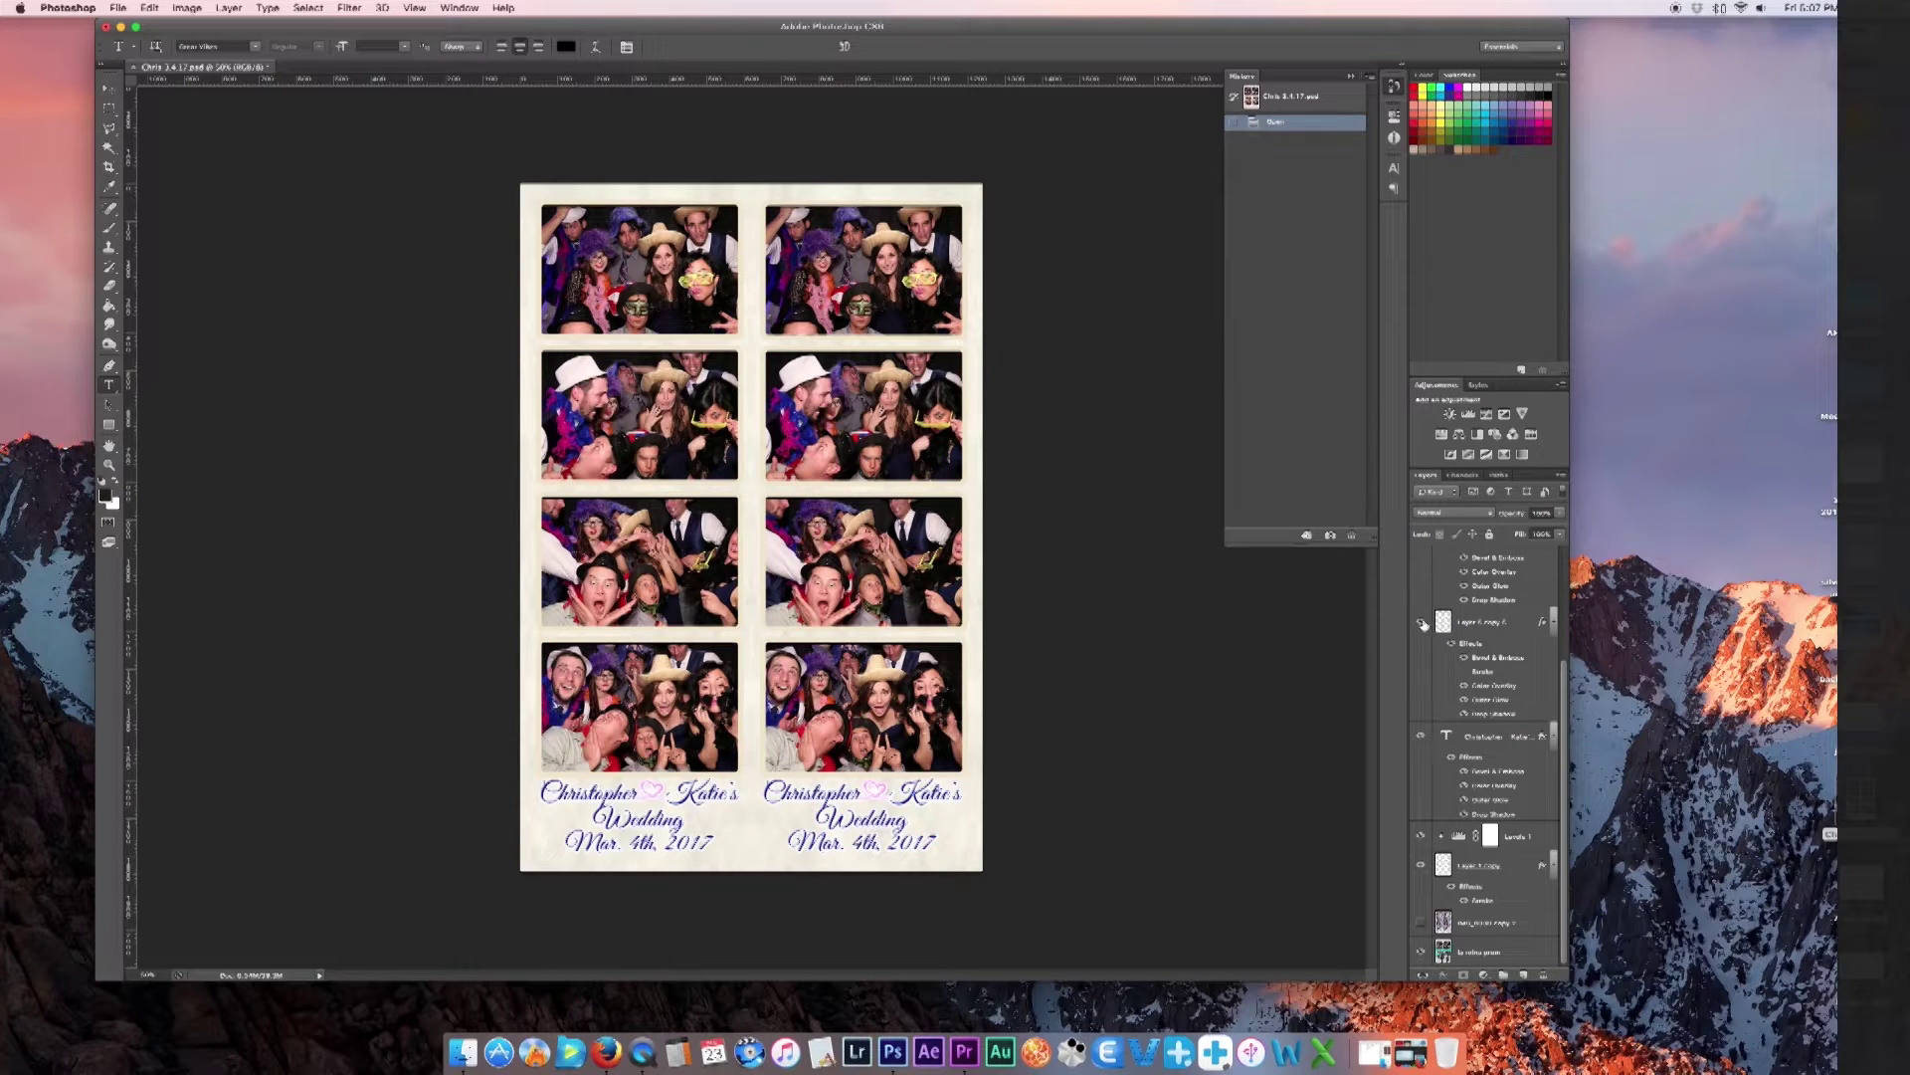
pyautogui.click(1420, 624)
pyautogui.scroll(3, 1424, 647)
pyautogui.click(1421, 675)
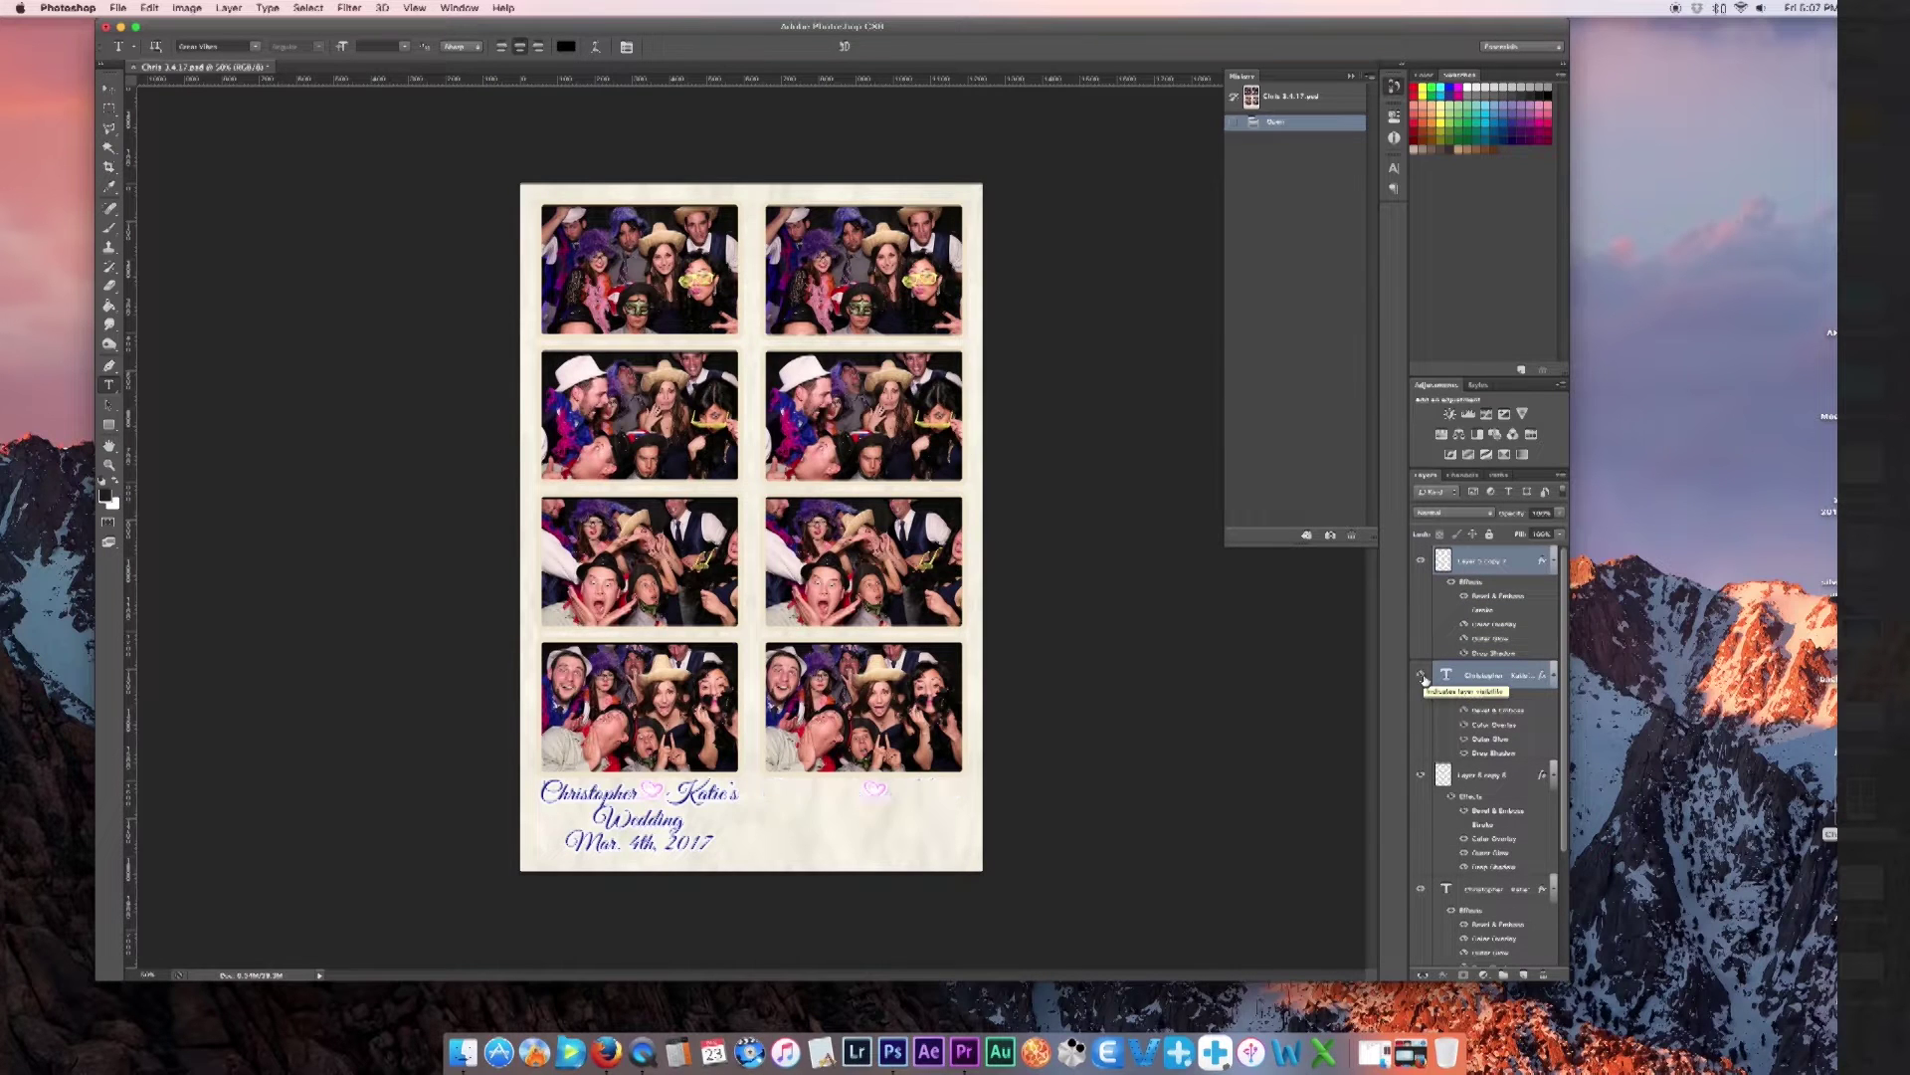
pyautogui.click(1421, 675)
# Delete both heart layers and the two wedding text layers, then hide halo copy 2
pyautogui.click(1507, 736)
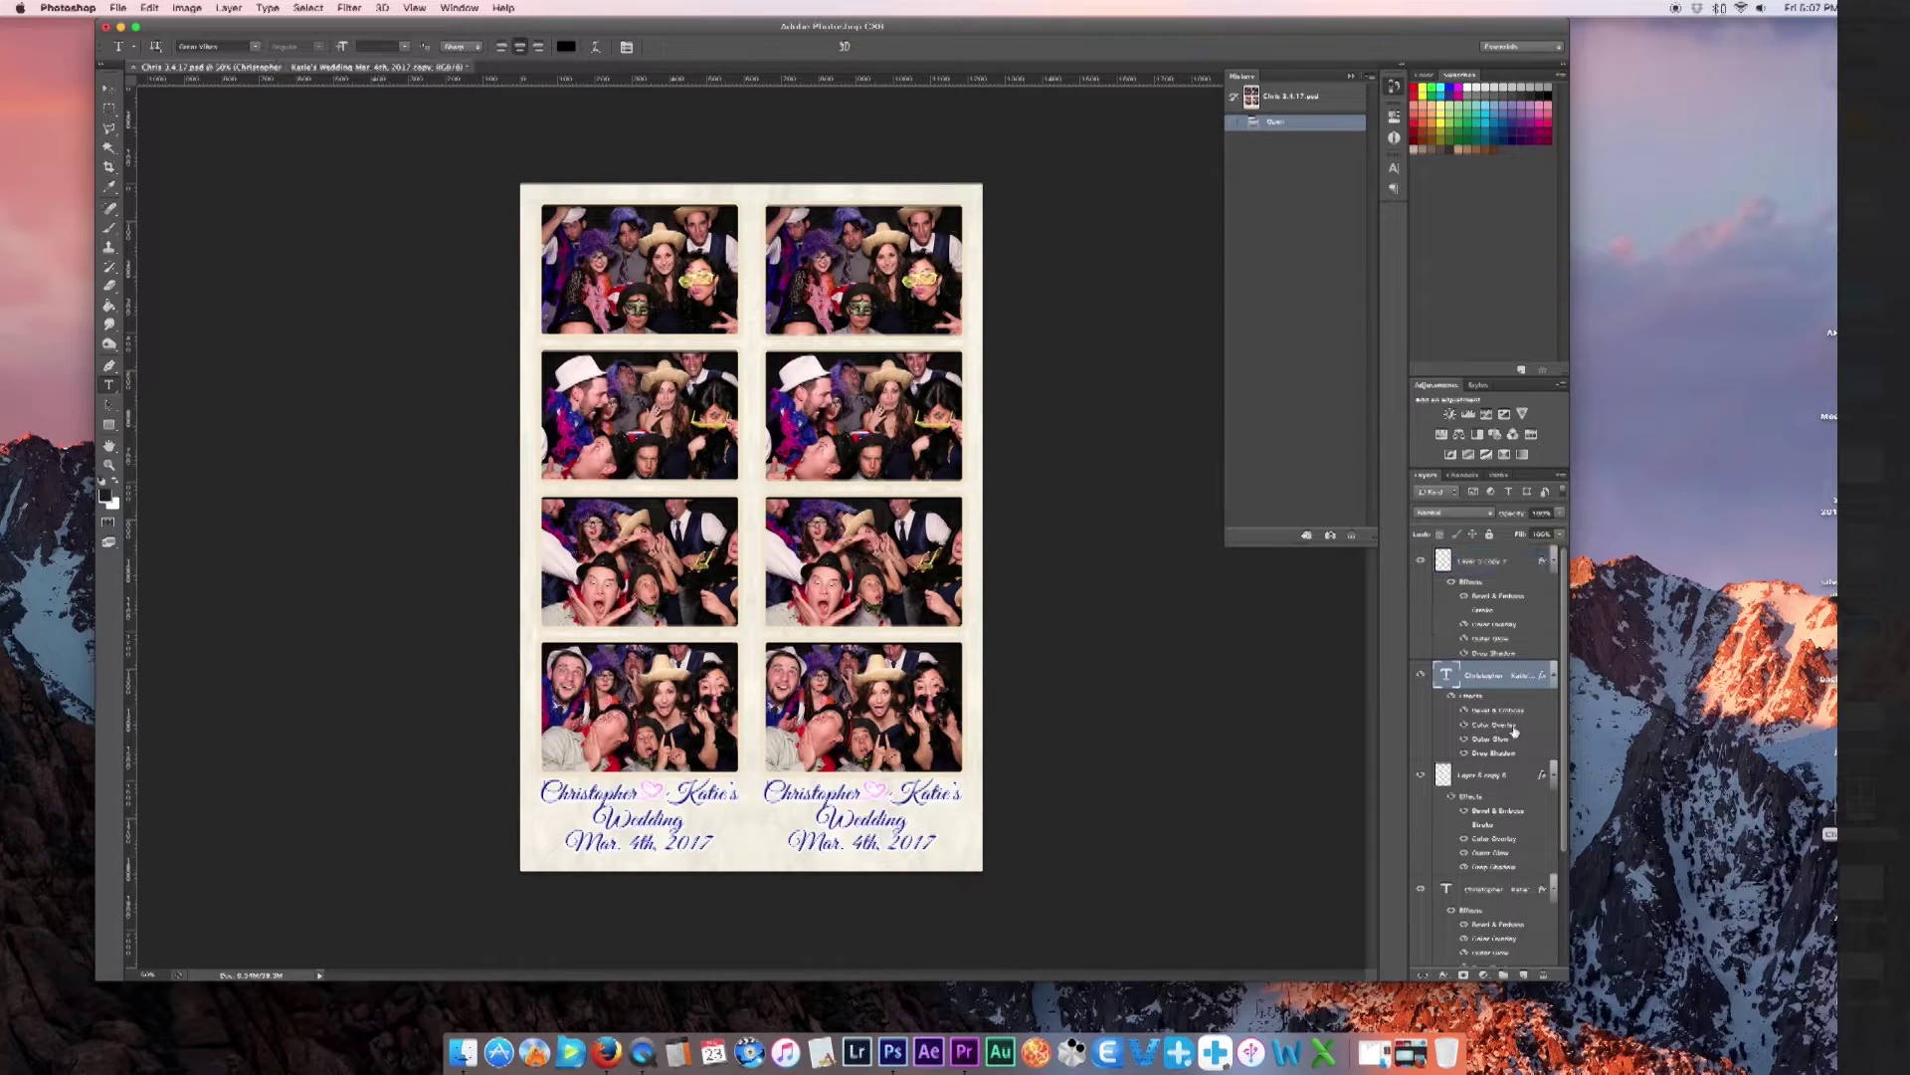
pyautogui.click(1462, 564)
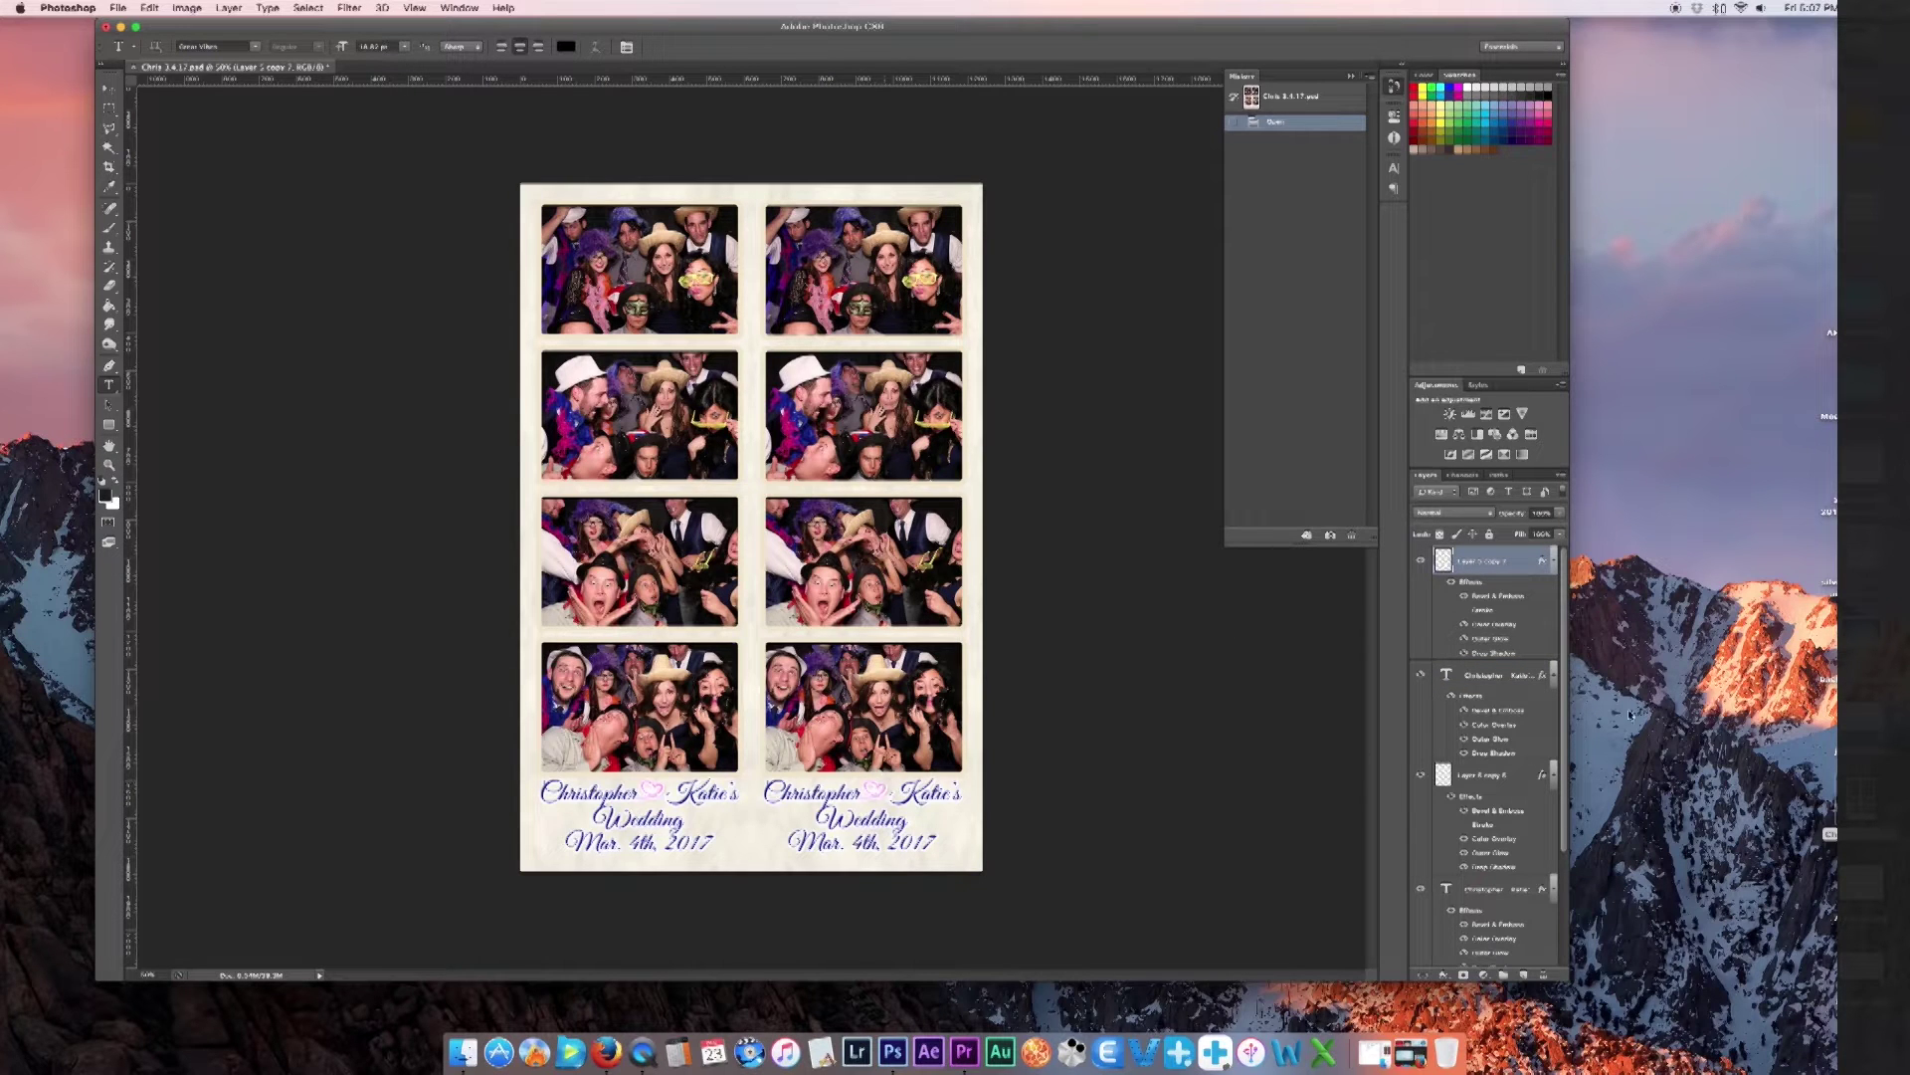
pyautogui.press('BackSpace')
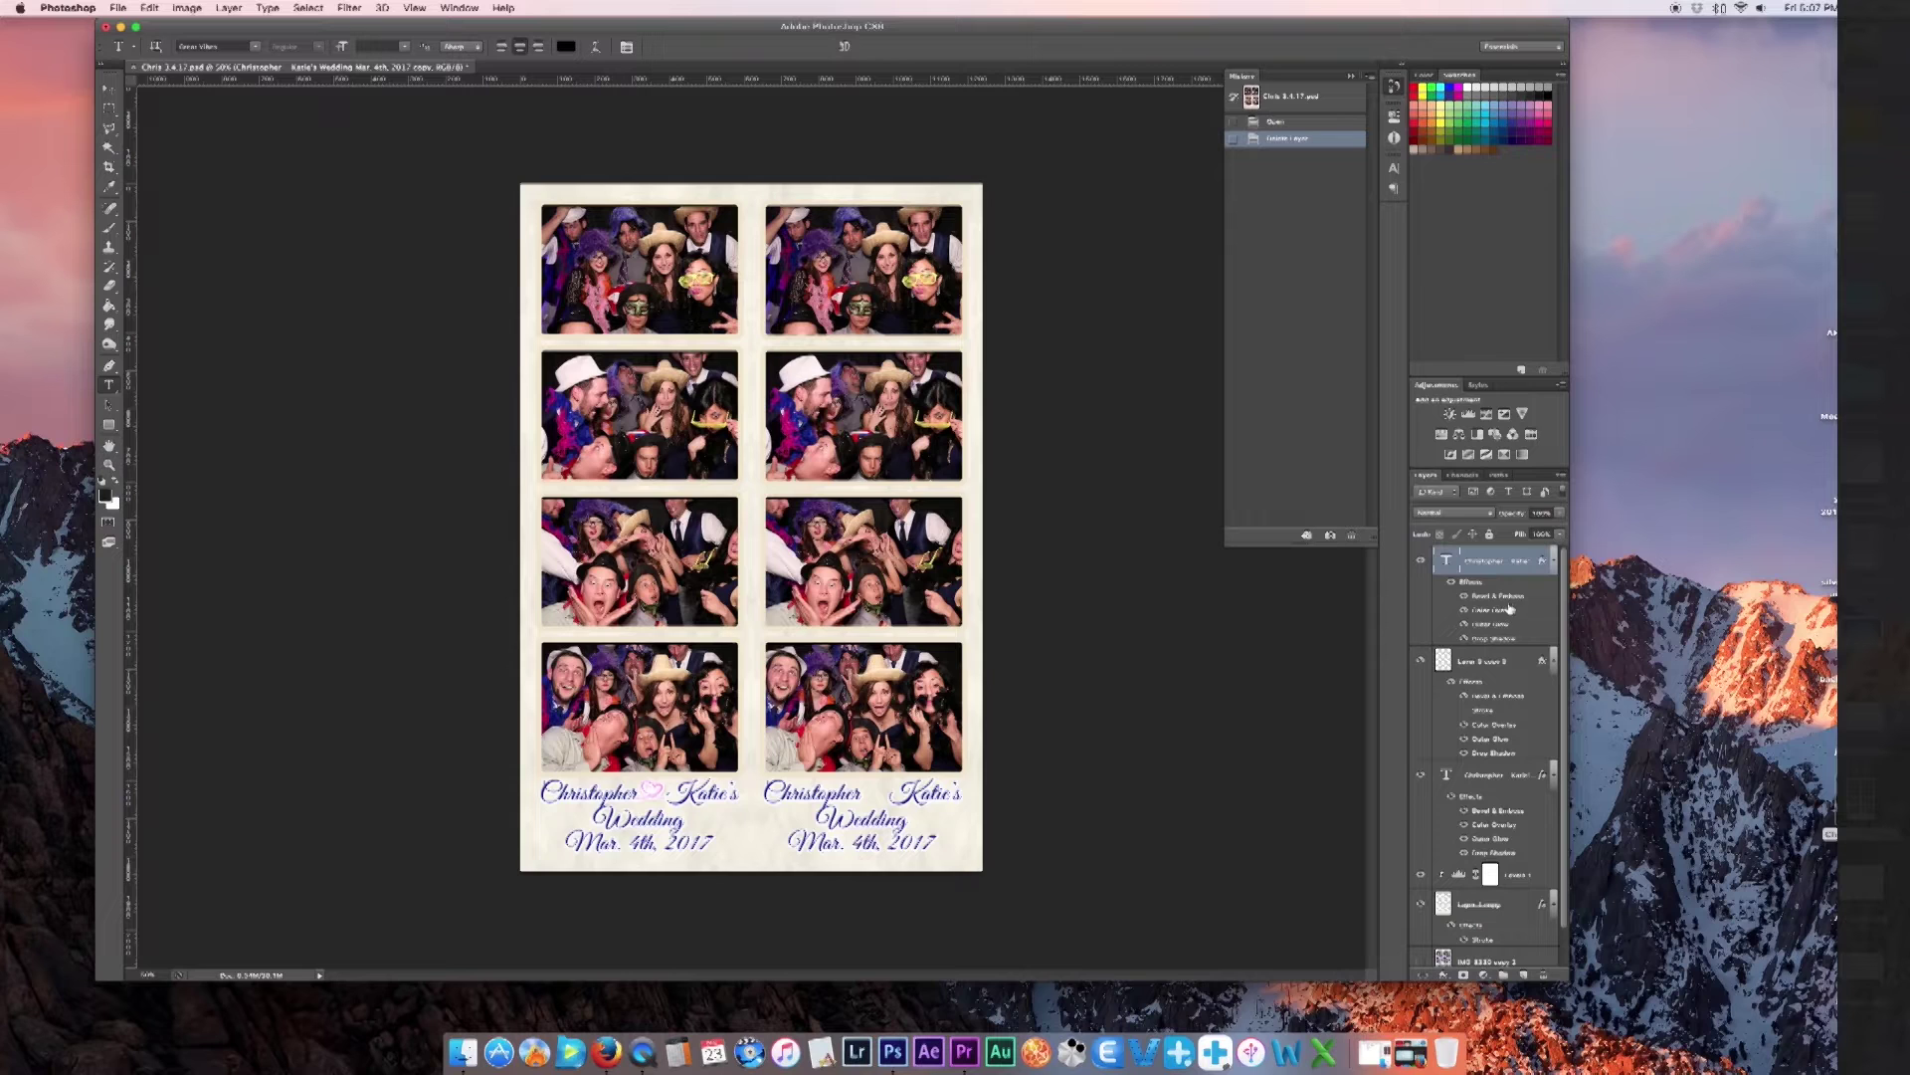
pyautogui.click(1491, 665)
pyautogui.press('BackSpace')
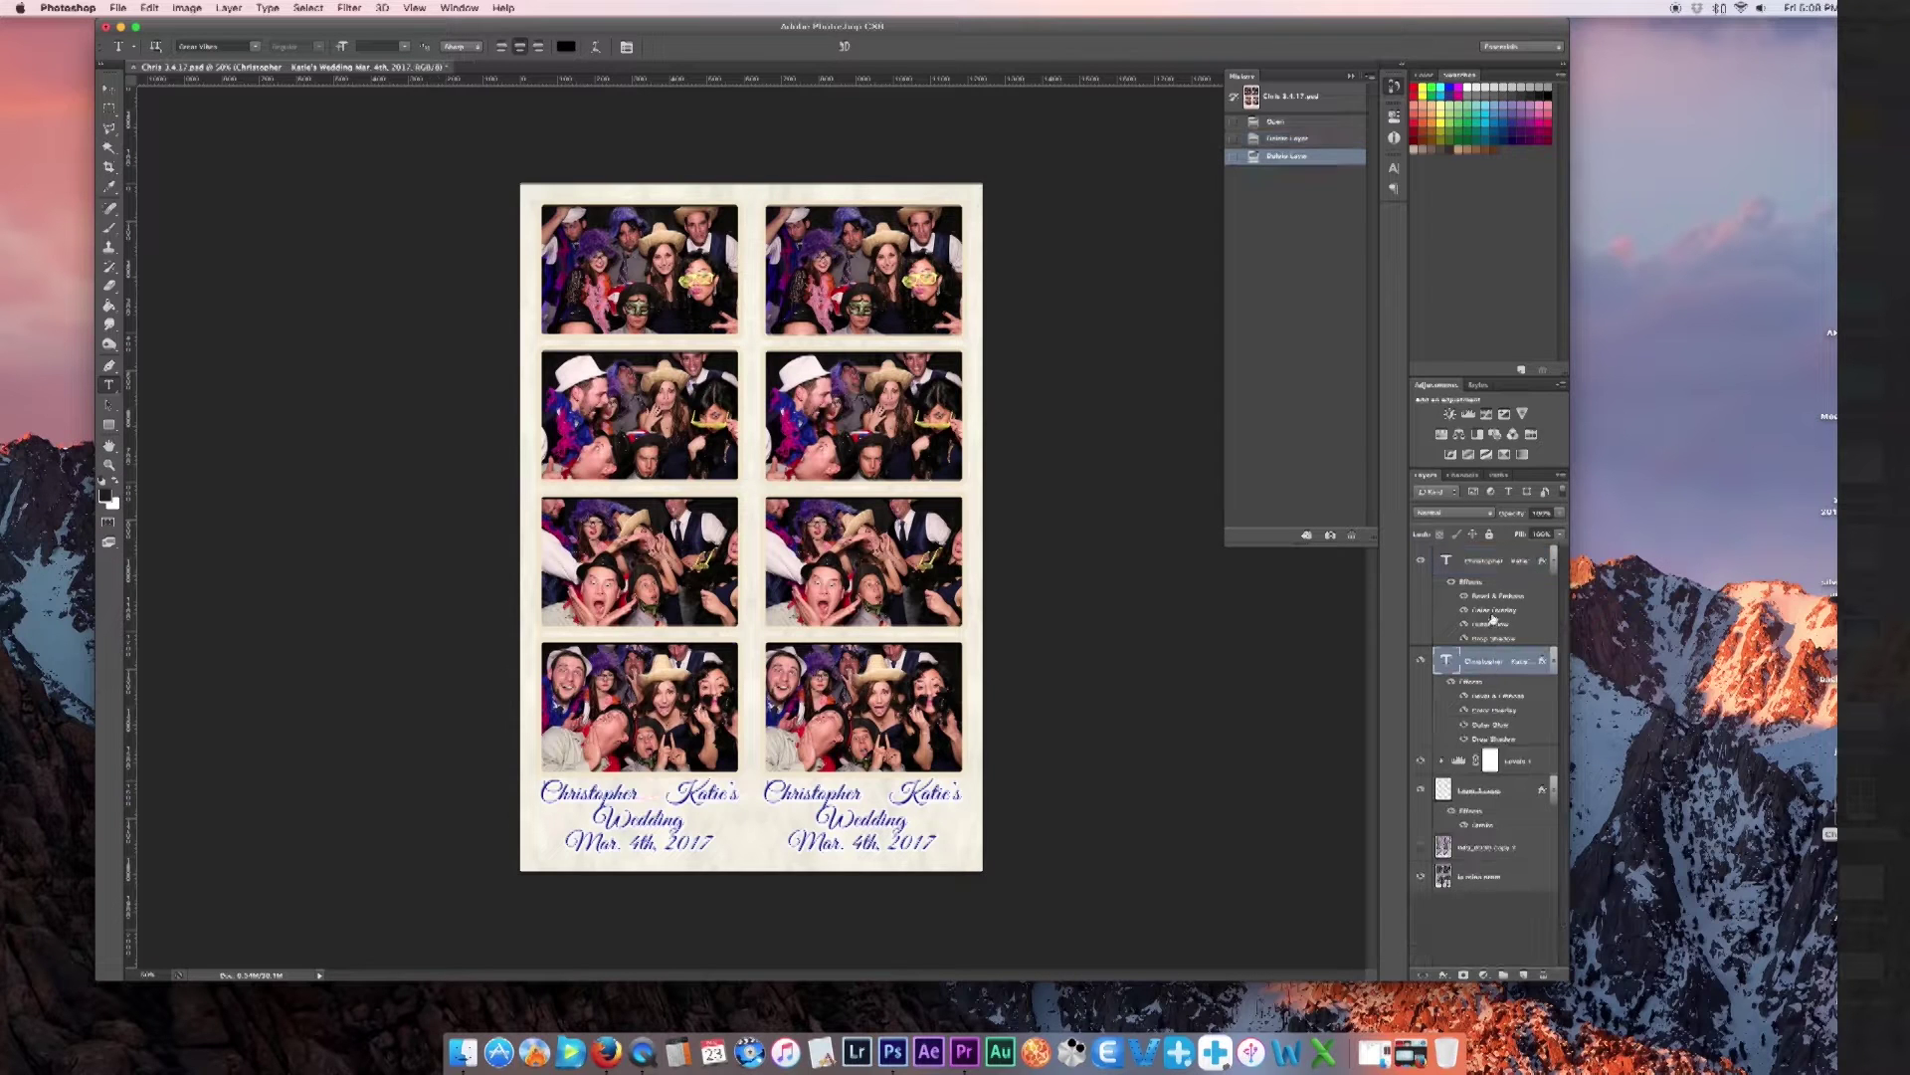
pyautogui.click(1491, 569)
pyautogui.press('BackSpace')
pyautogui.press('BackSpace')
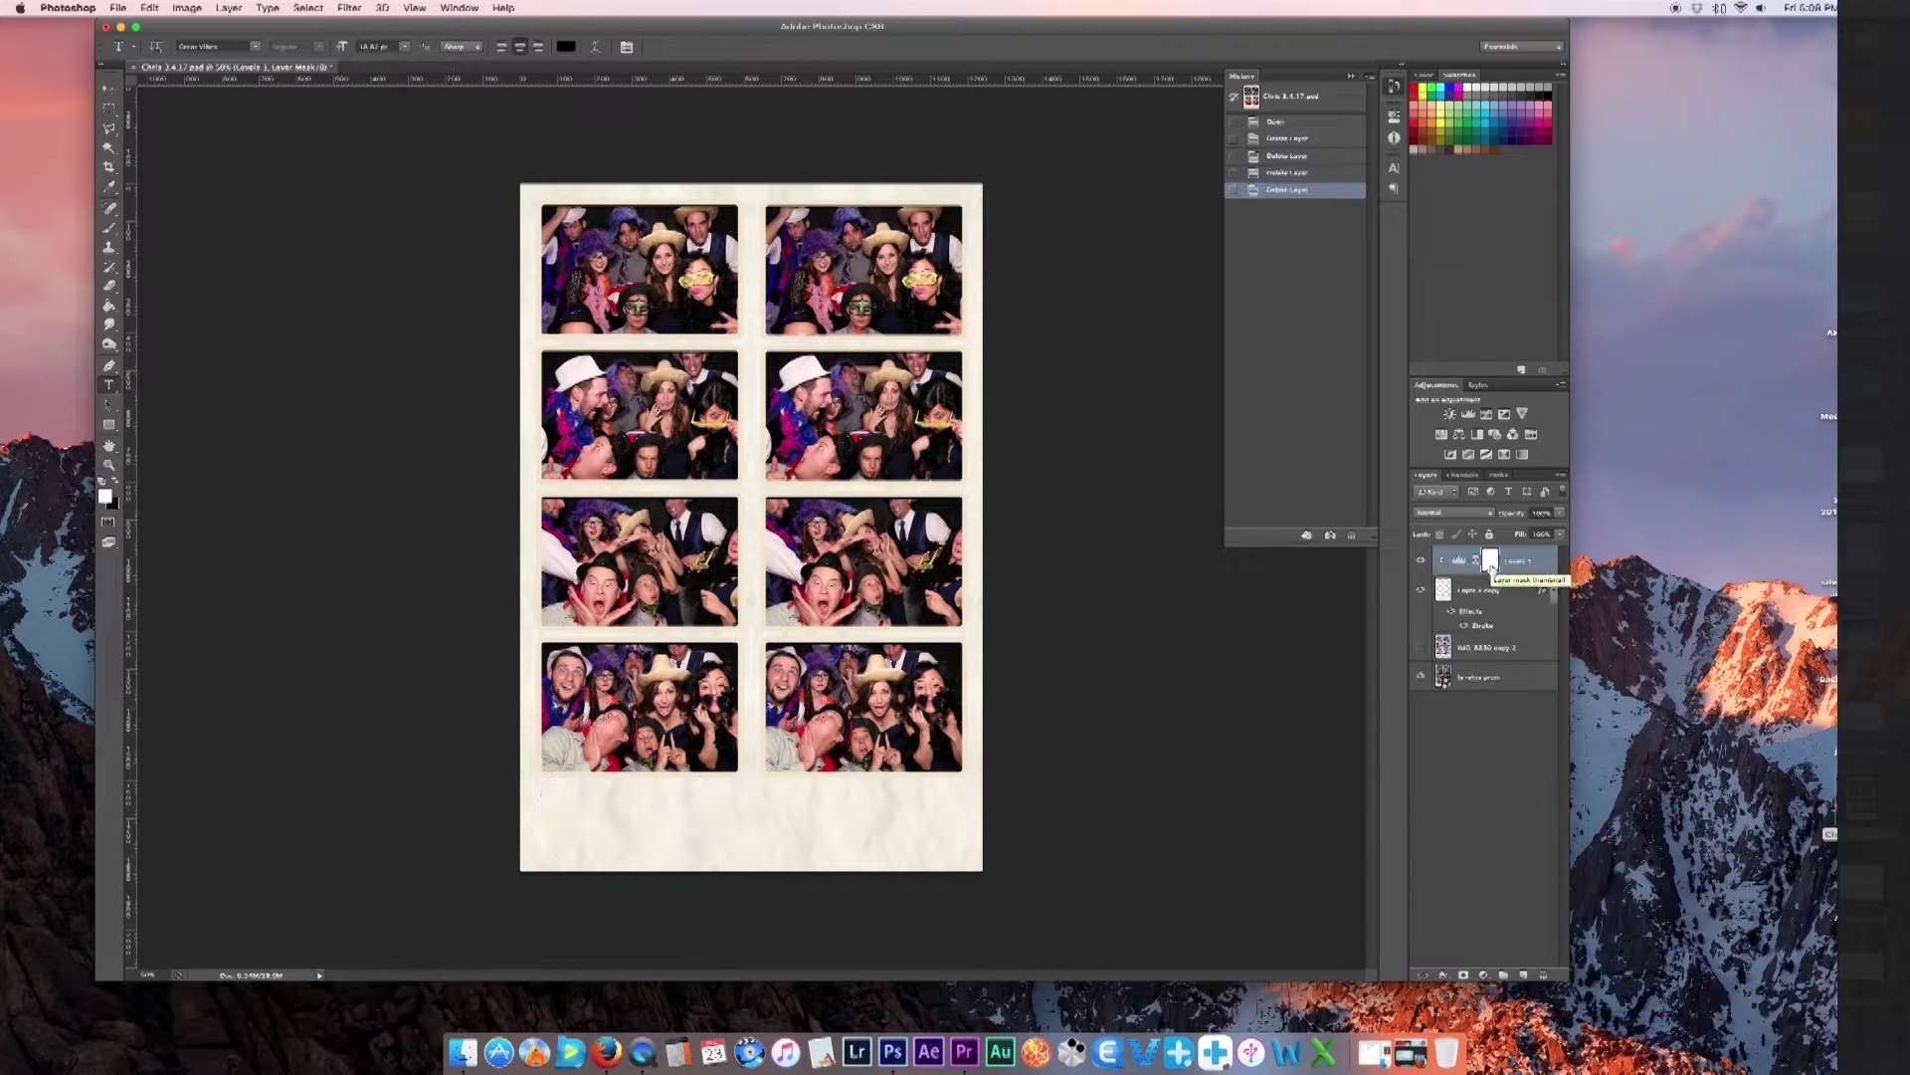
pyautogui.press('BackSpace')
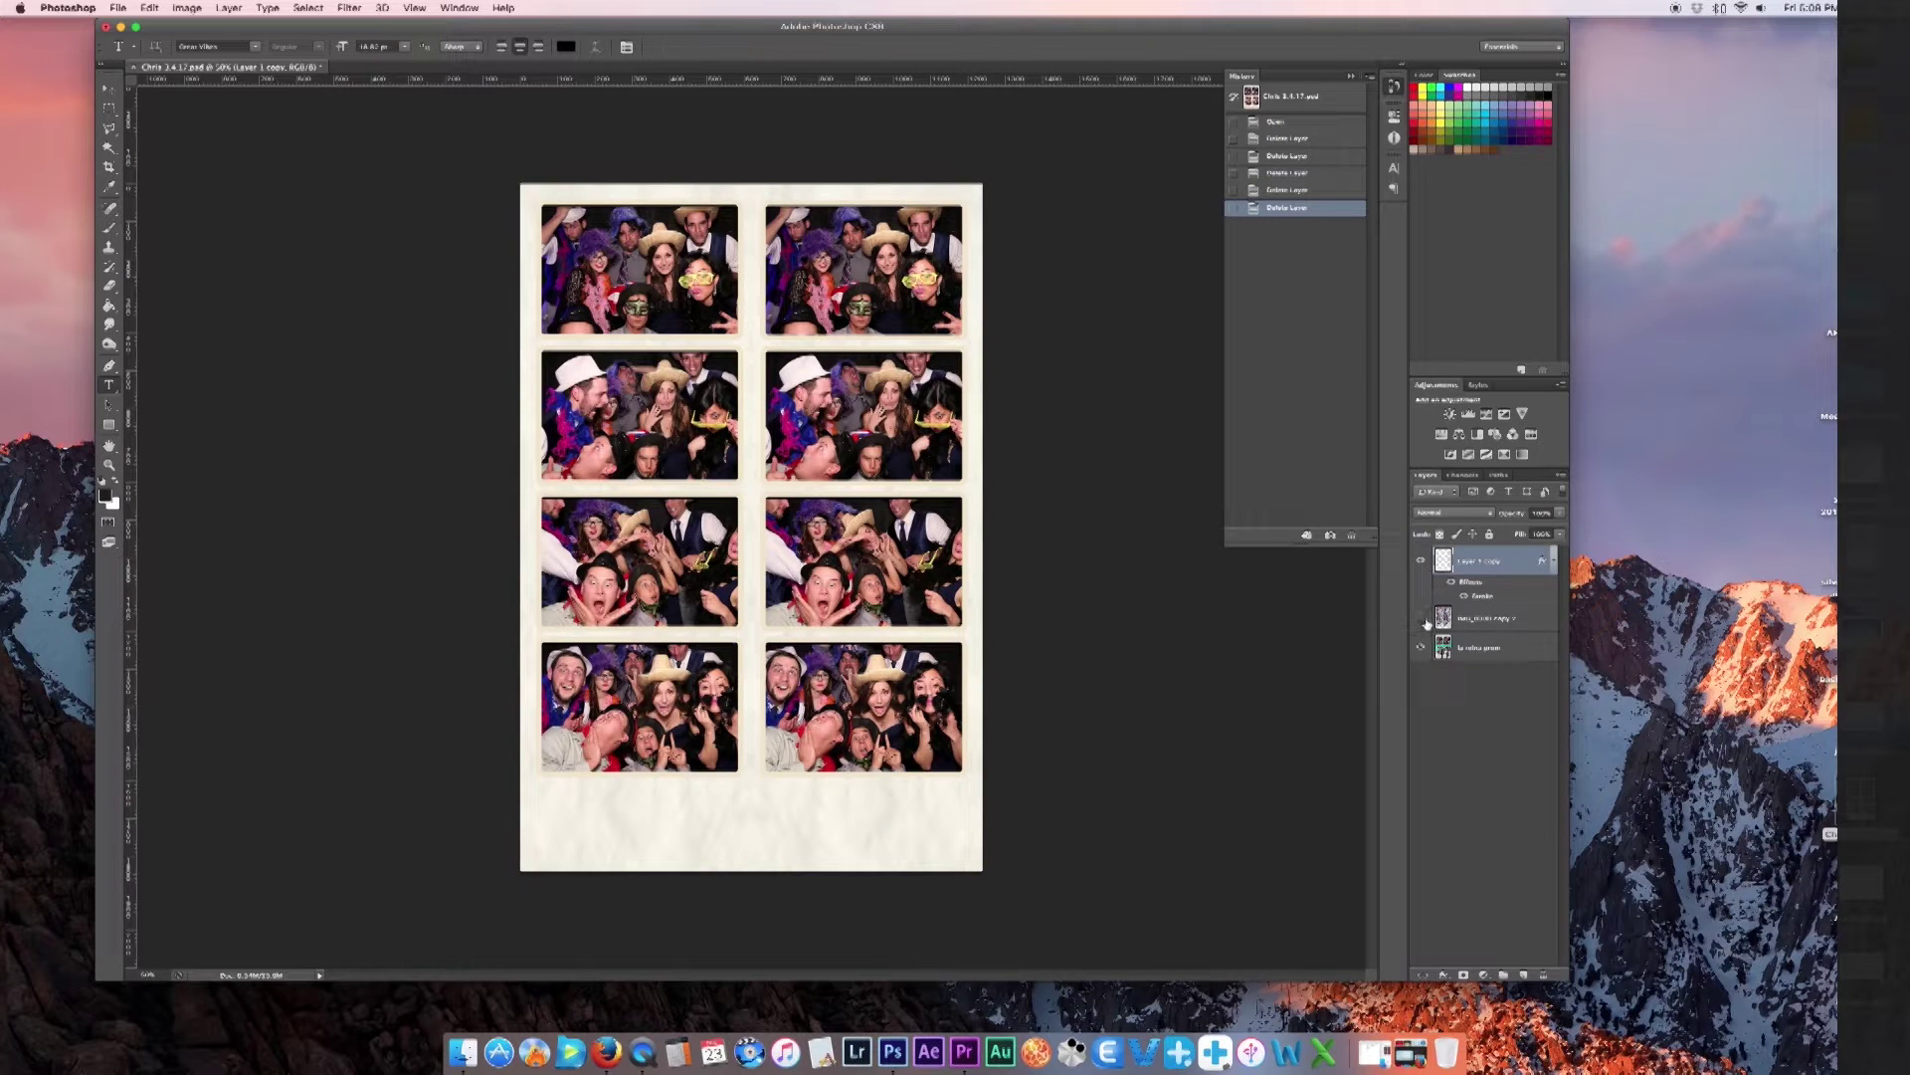
pyautogui.click(1423, 620)
# Place silver_christmas_background.jpg and scale it up to fill the whole canvas
pyautogui.moveTo(1829, 573); pyautogui.dragTo(751, 540)
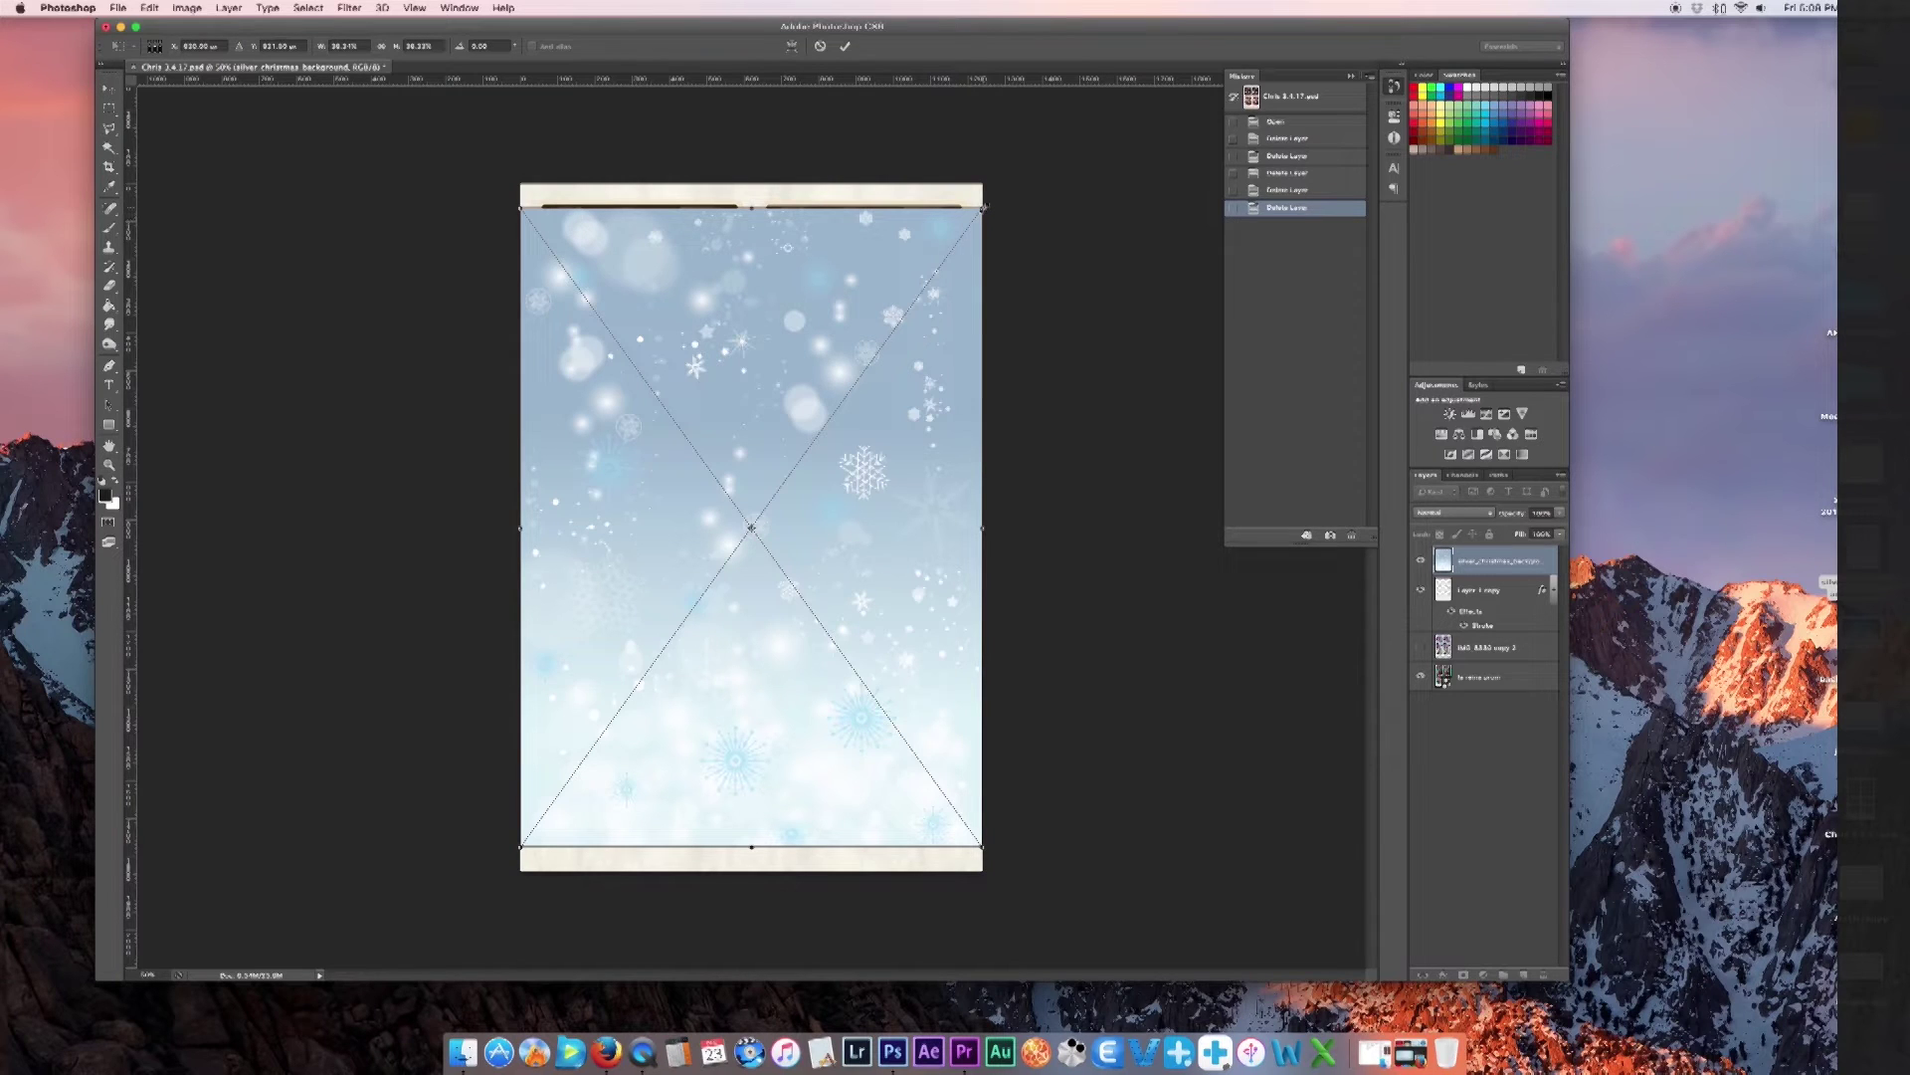
pyautogui.moveTo(985, 207); pyautogui.dragTo(1023, 184)
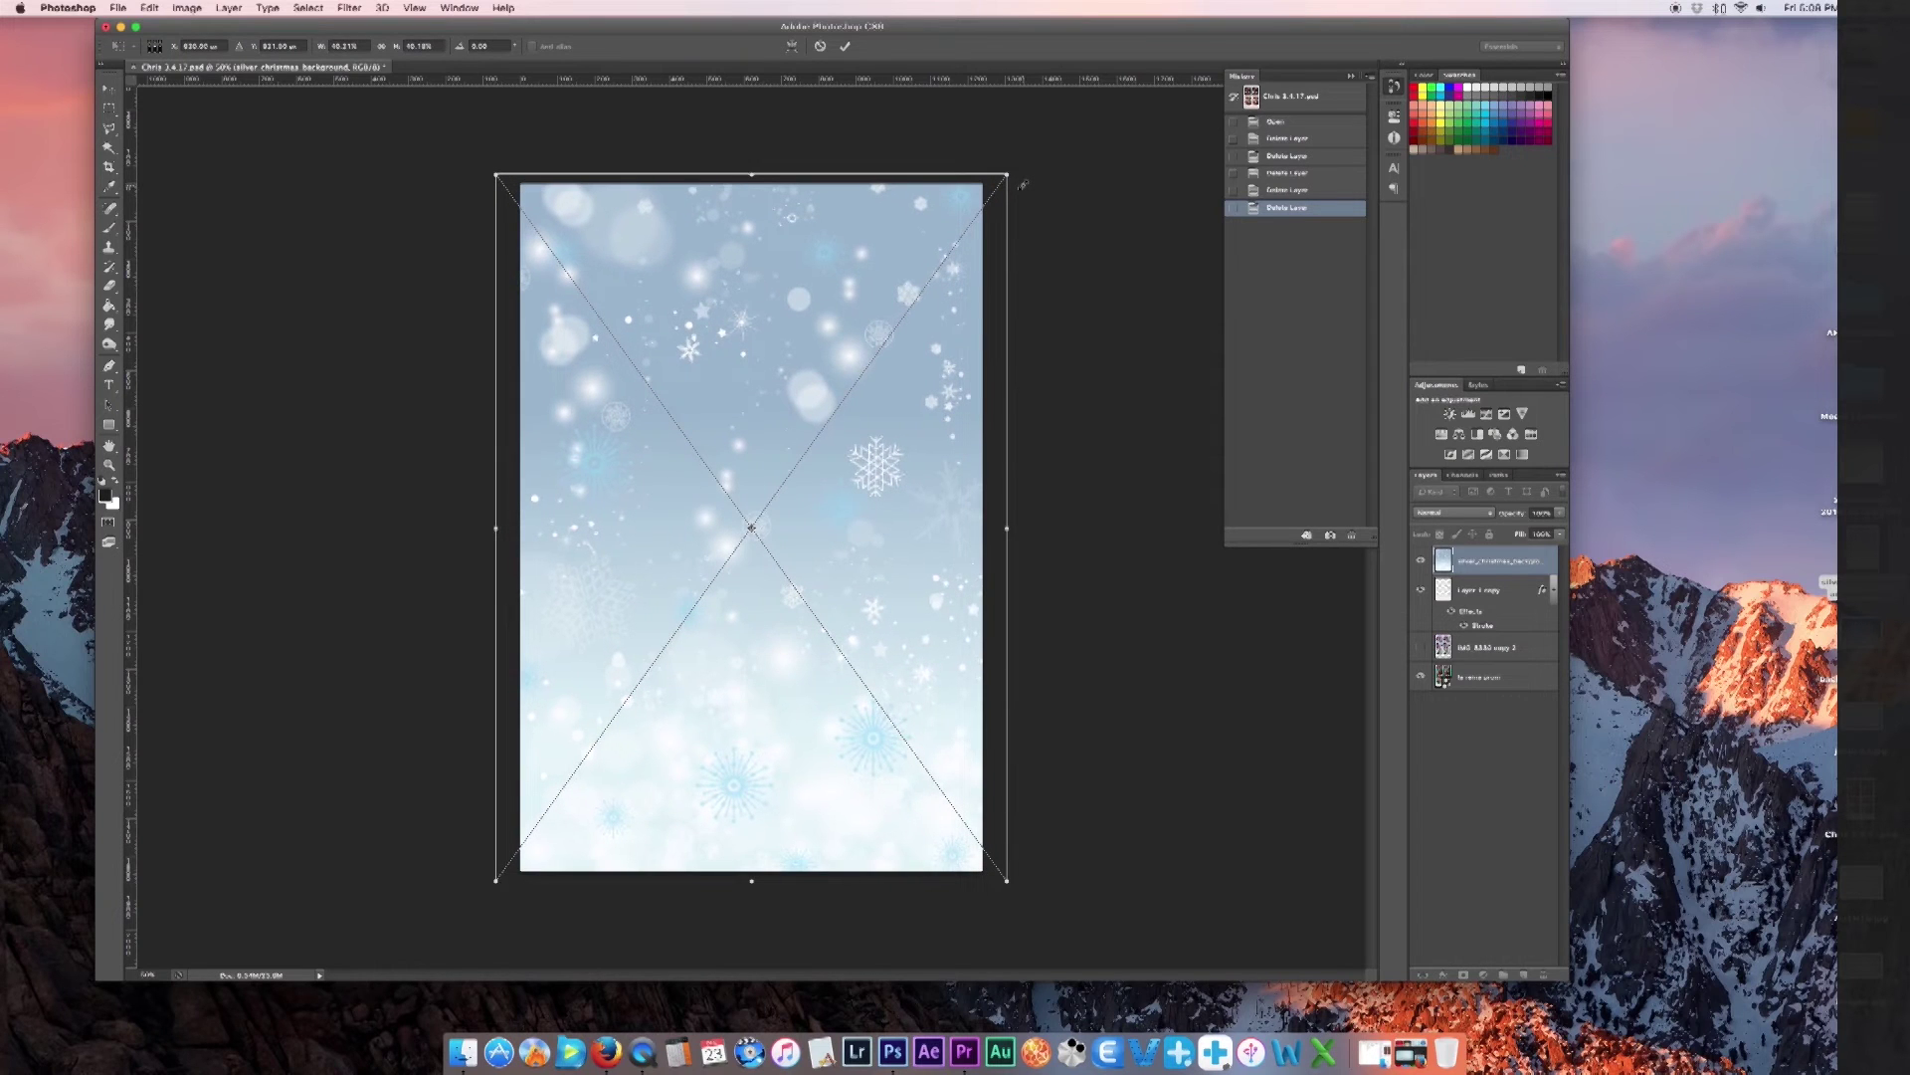
pyautogui.press('Return')
pyautogui.press('t')
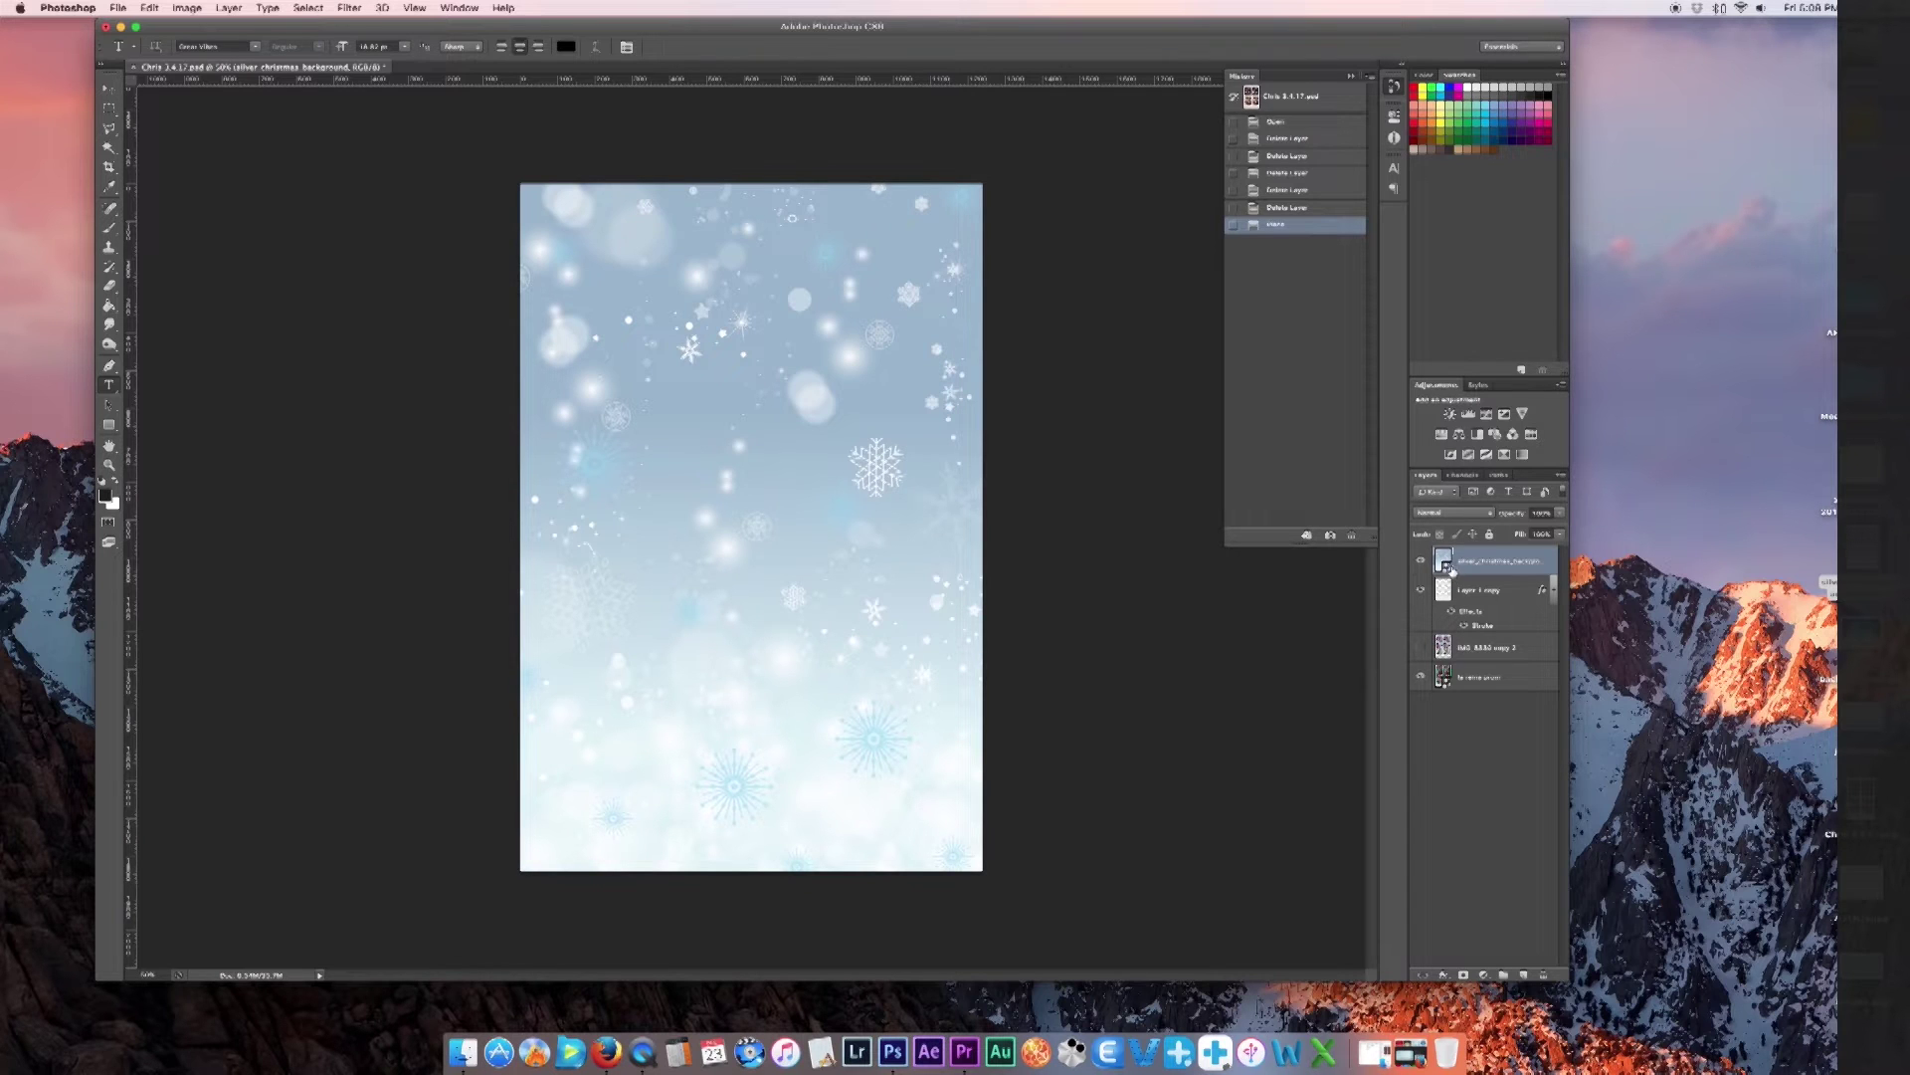
pyautogui.rightClick(1453, 573)
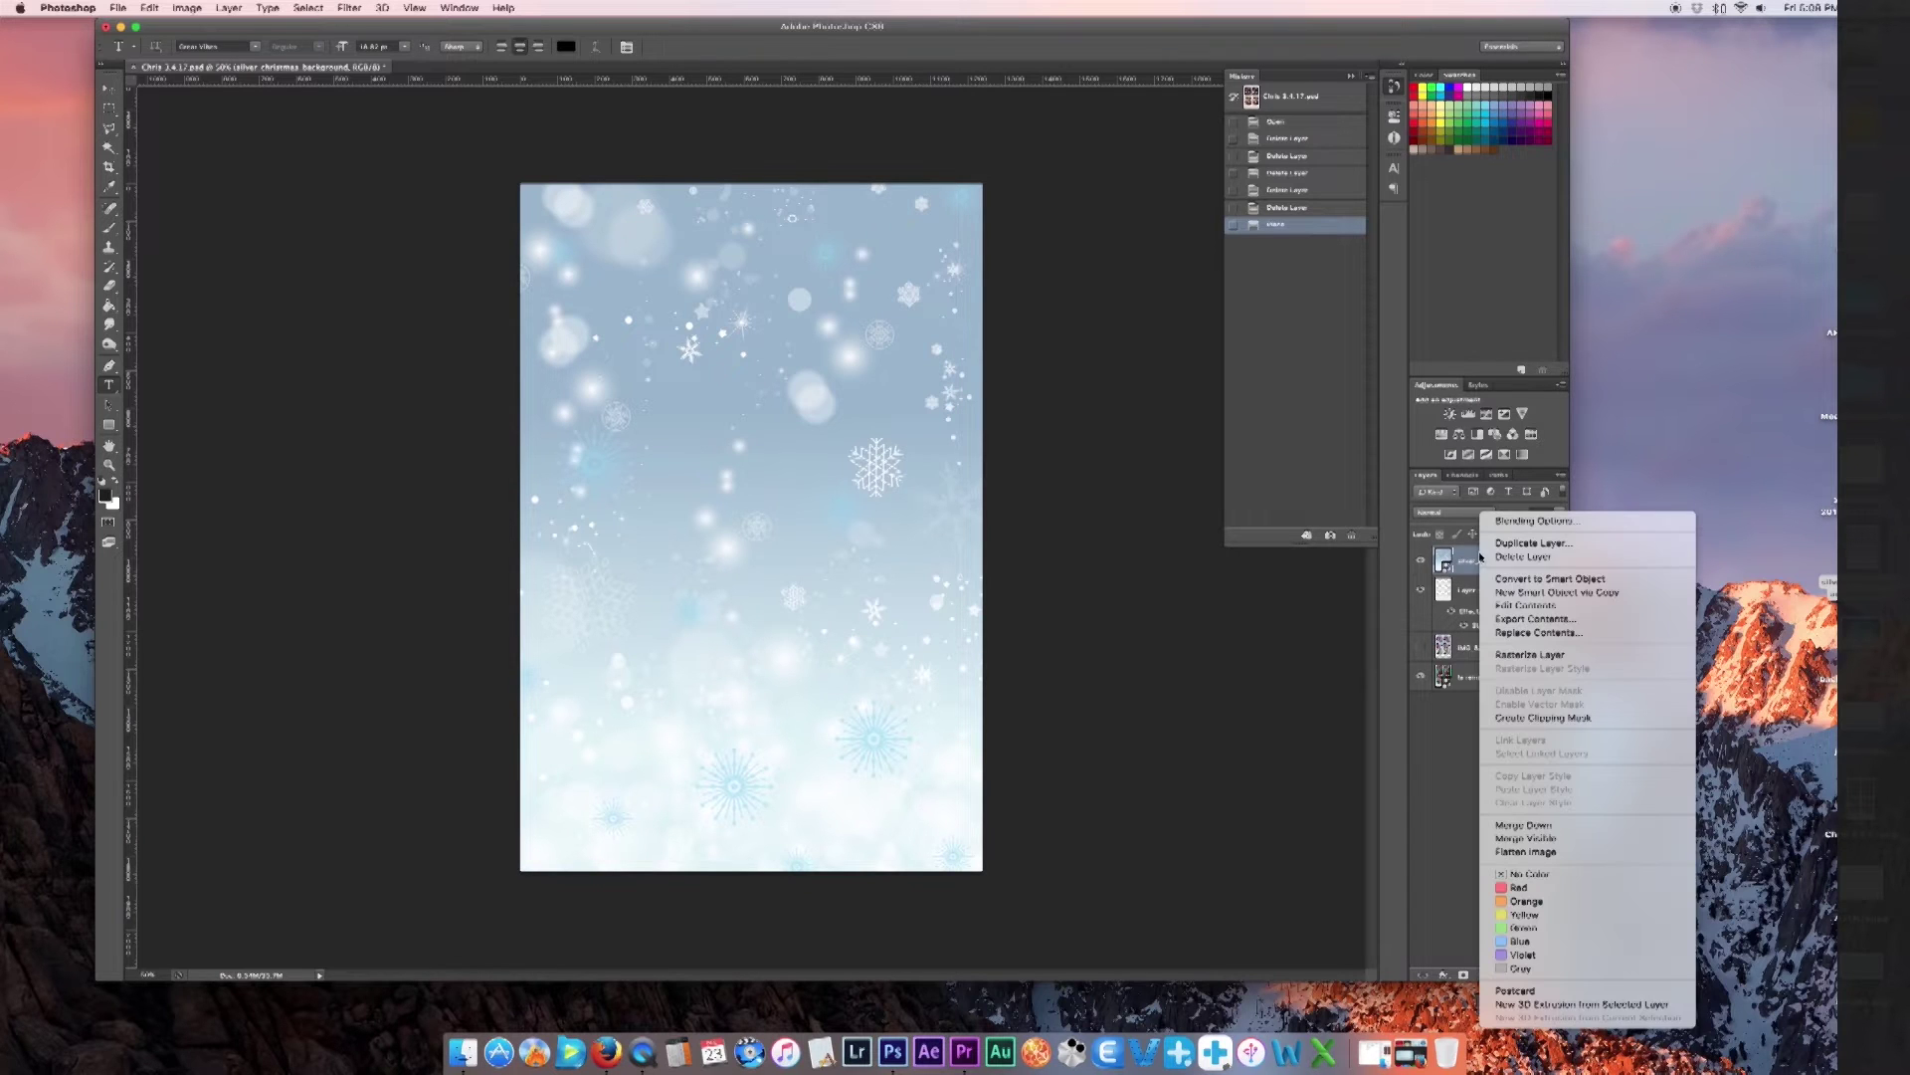
# Rasterize the background layer and load the eight frame shapes as a selection
pyautogui.click(1511, 659)
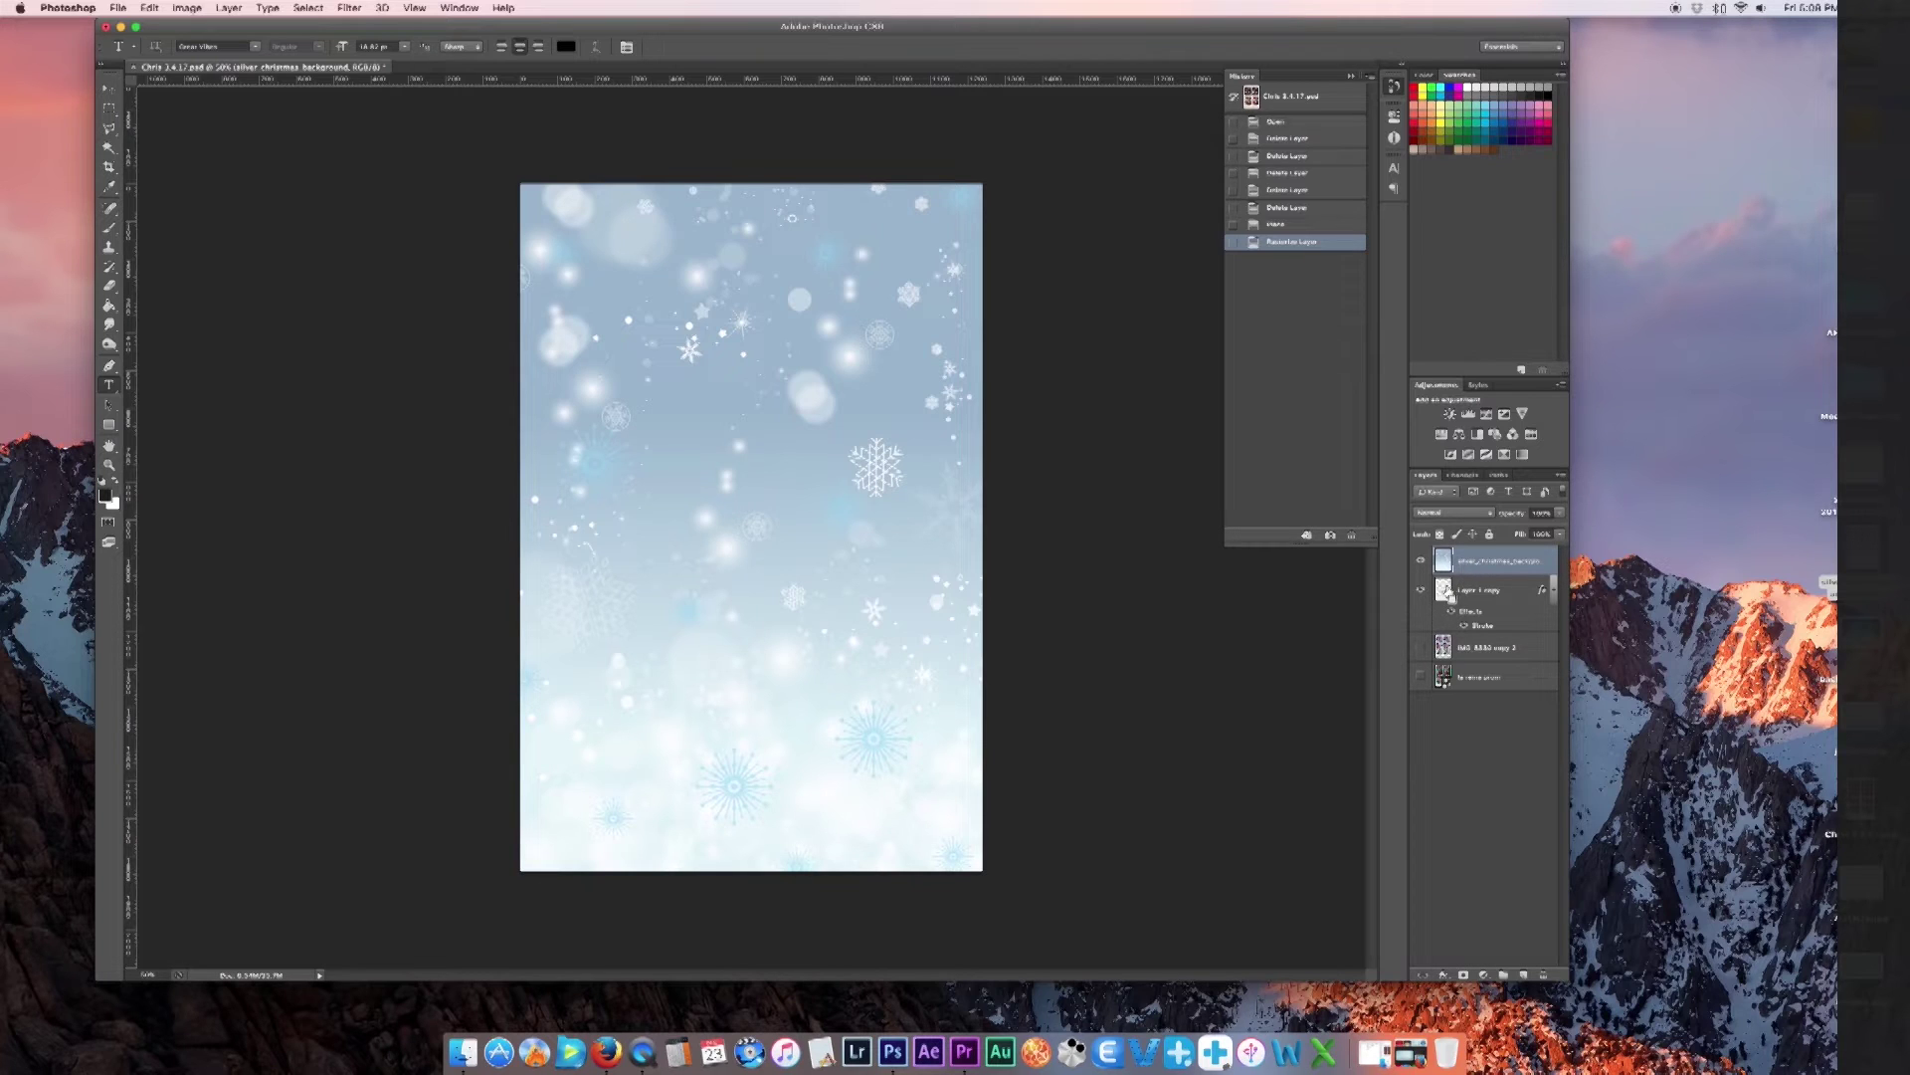
pyautogui.keyDown('super'); pyautogui.click(1448, 594); pyautogui.keyUp('super')
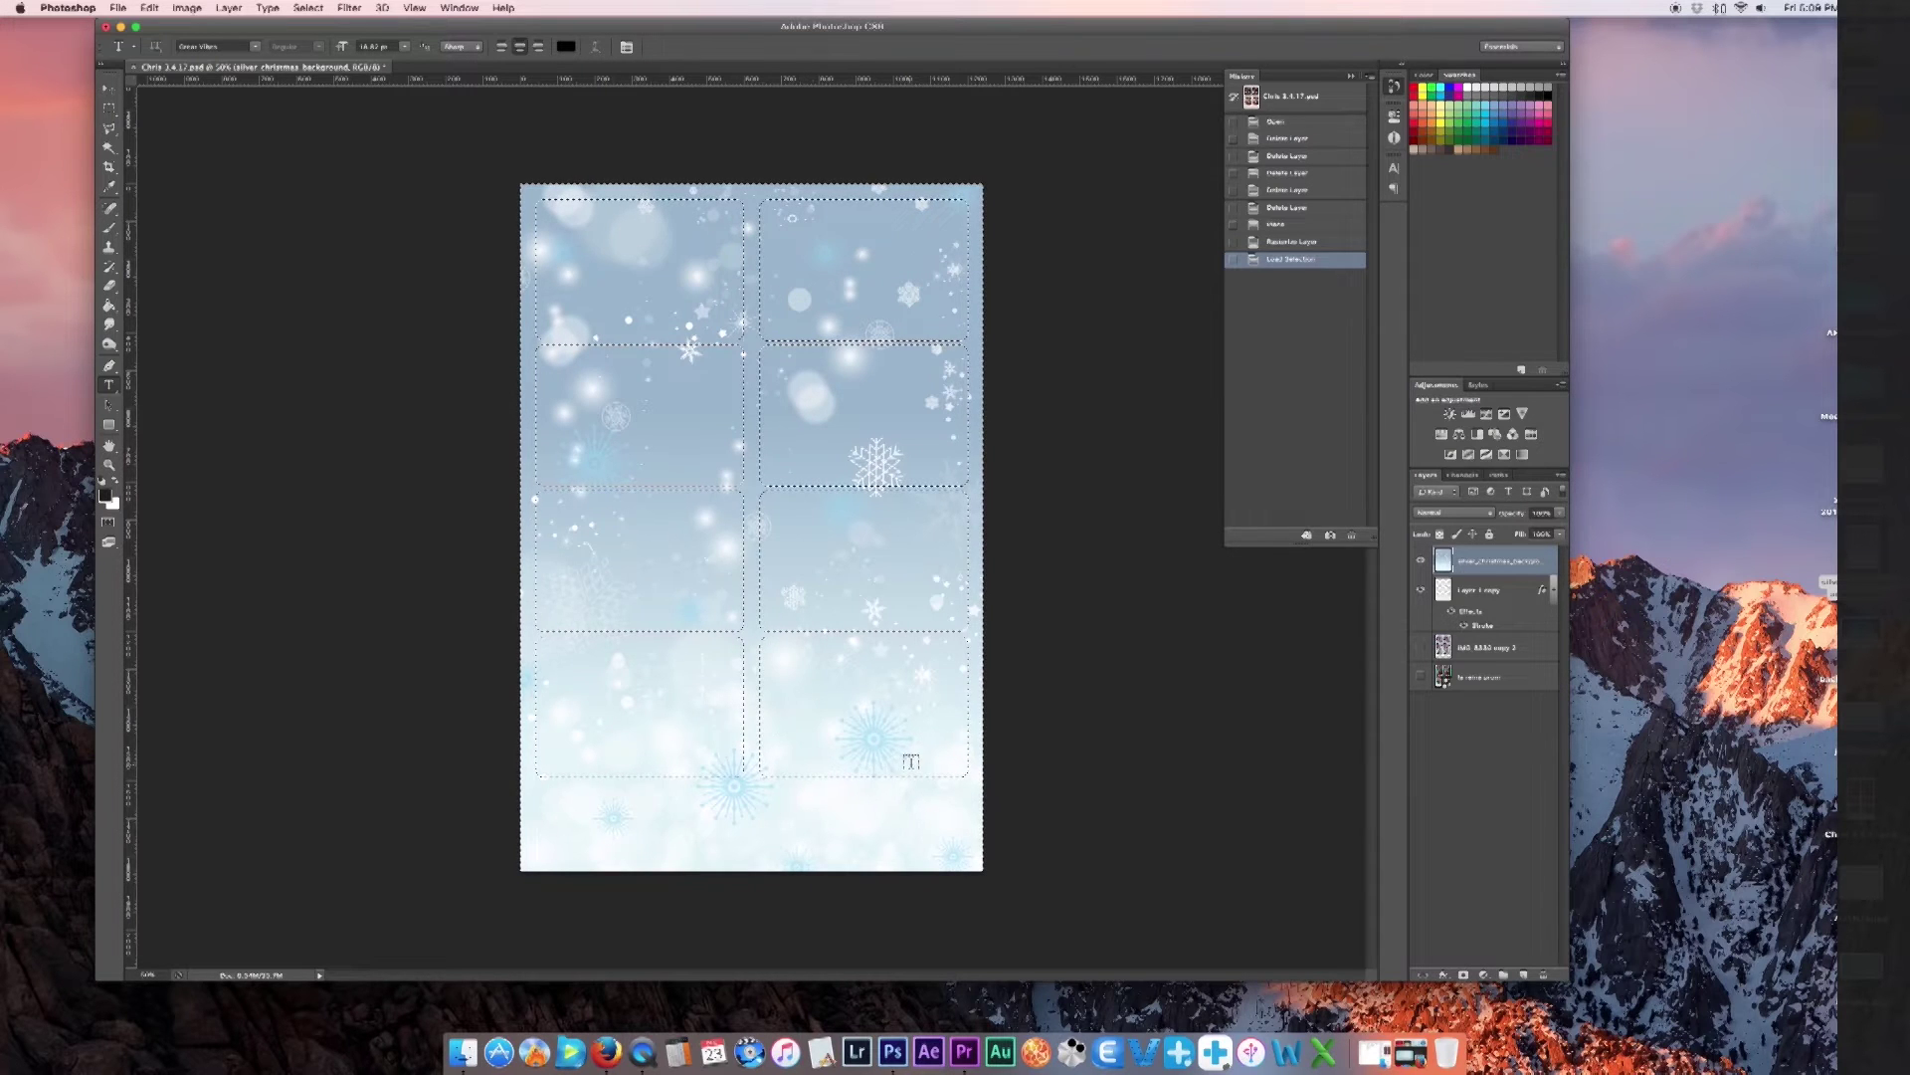
pyautogui.click(309, 8)
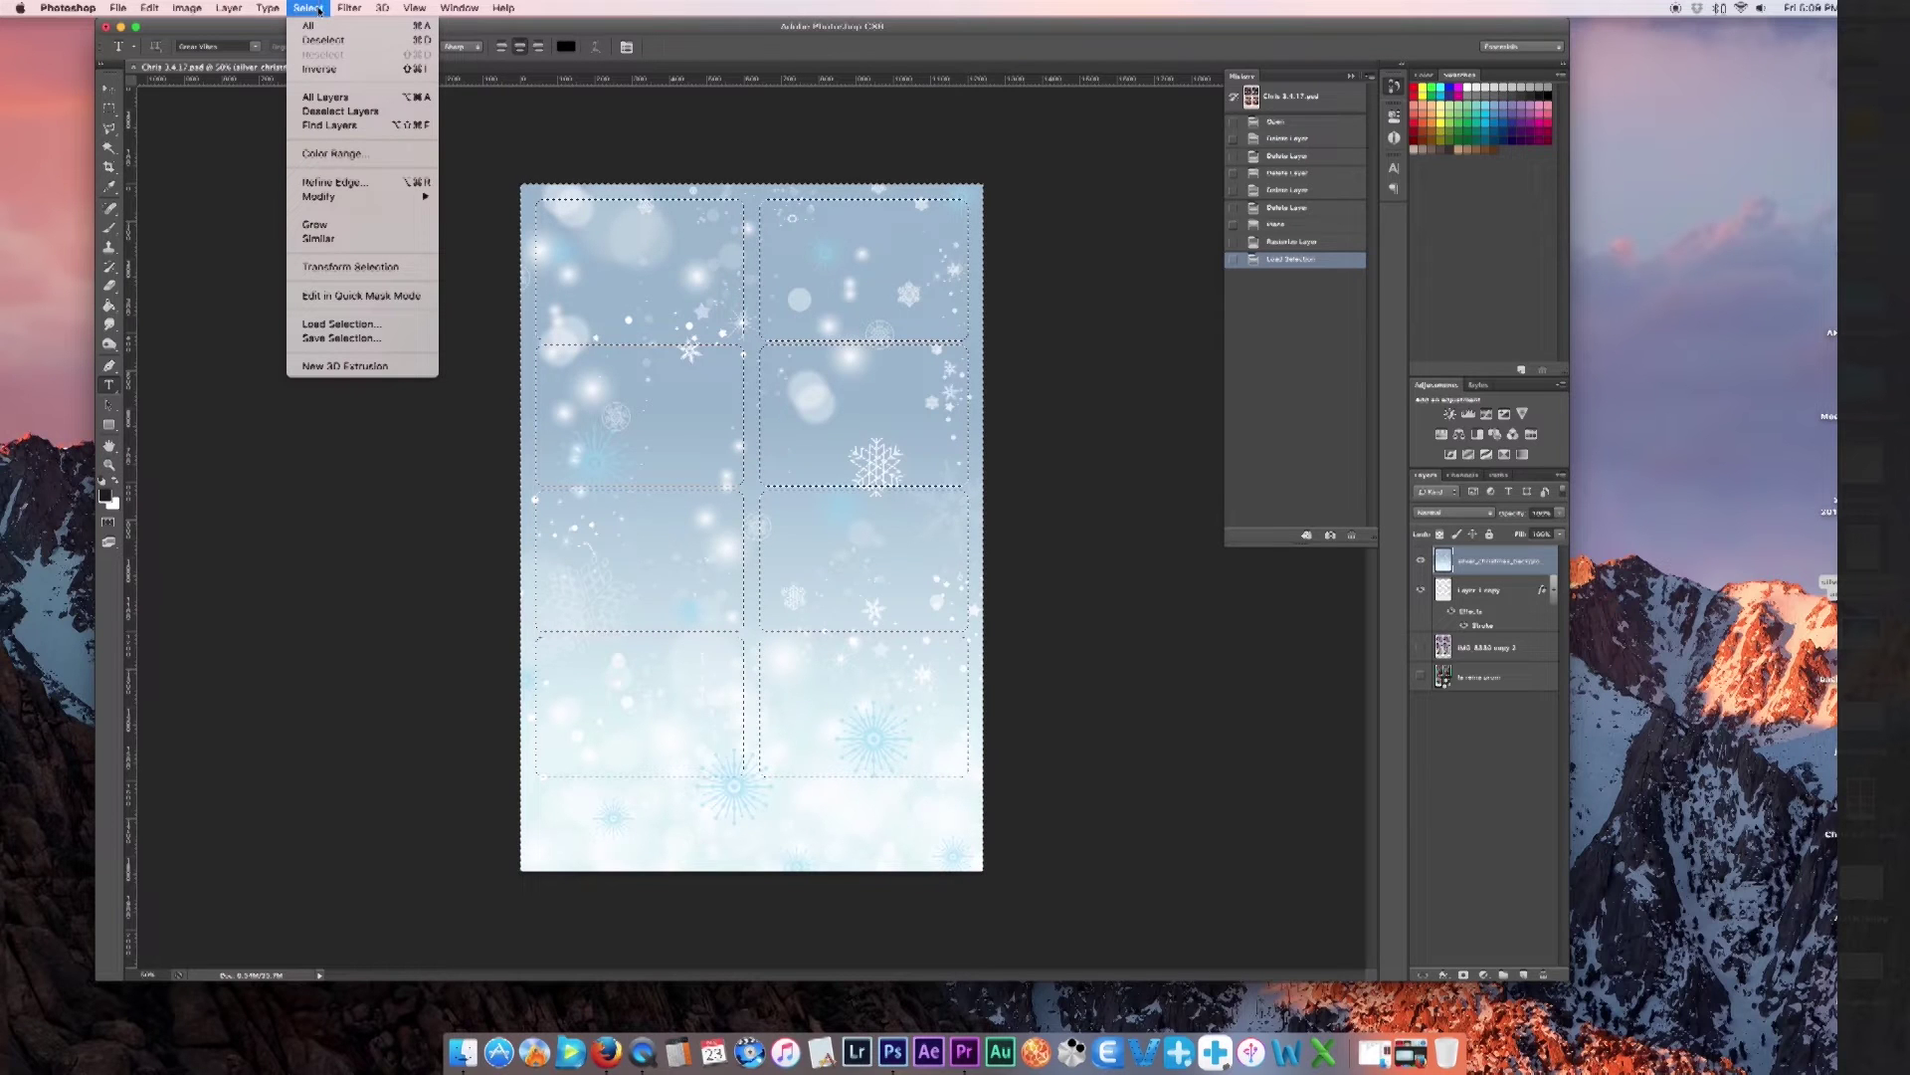
# Invert the selection and delete, leaving eight transparent windows, then deselect and check the cut-outs
pyautogui.click(320, 69)
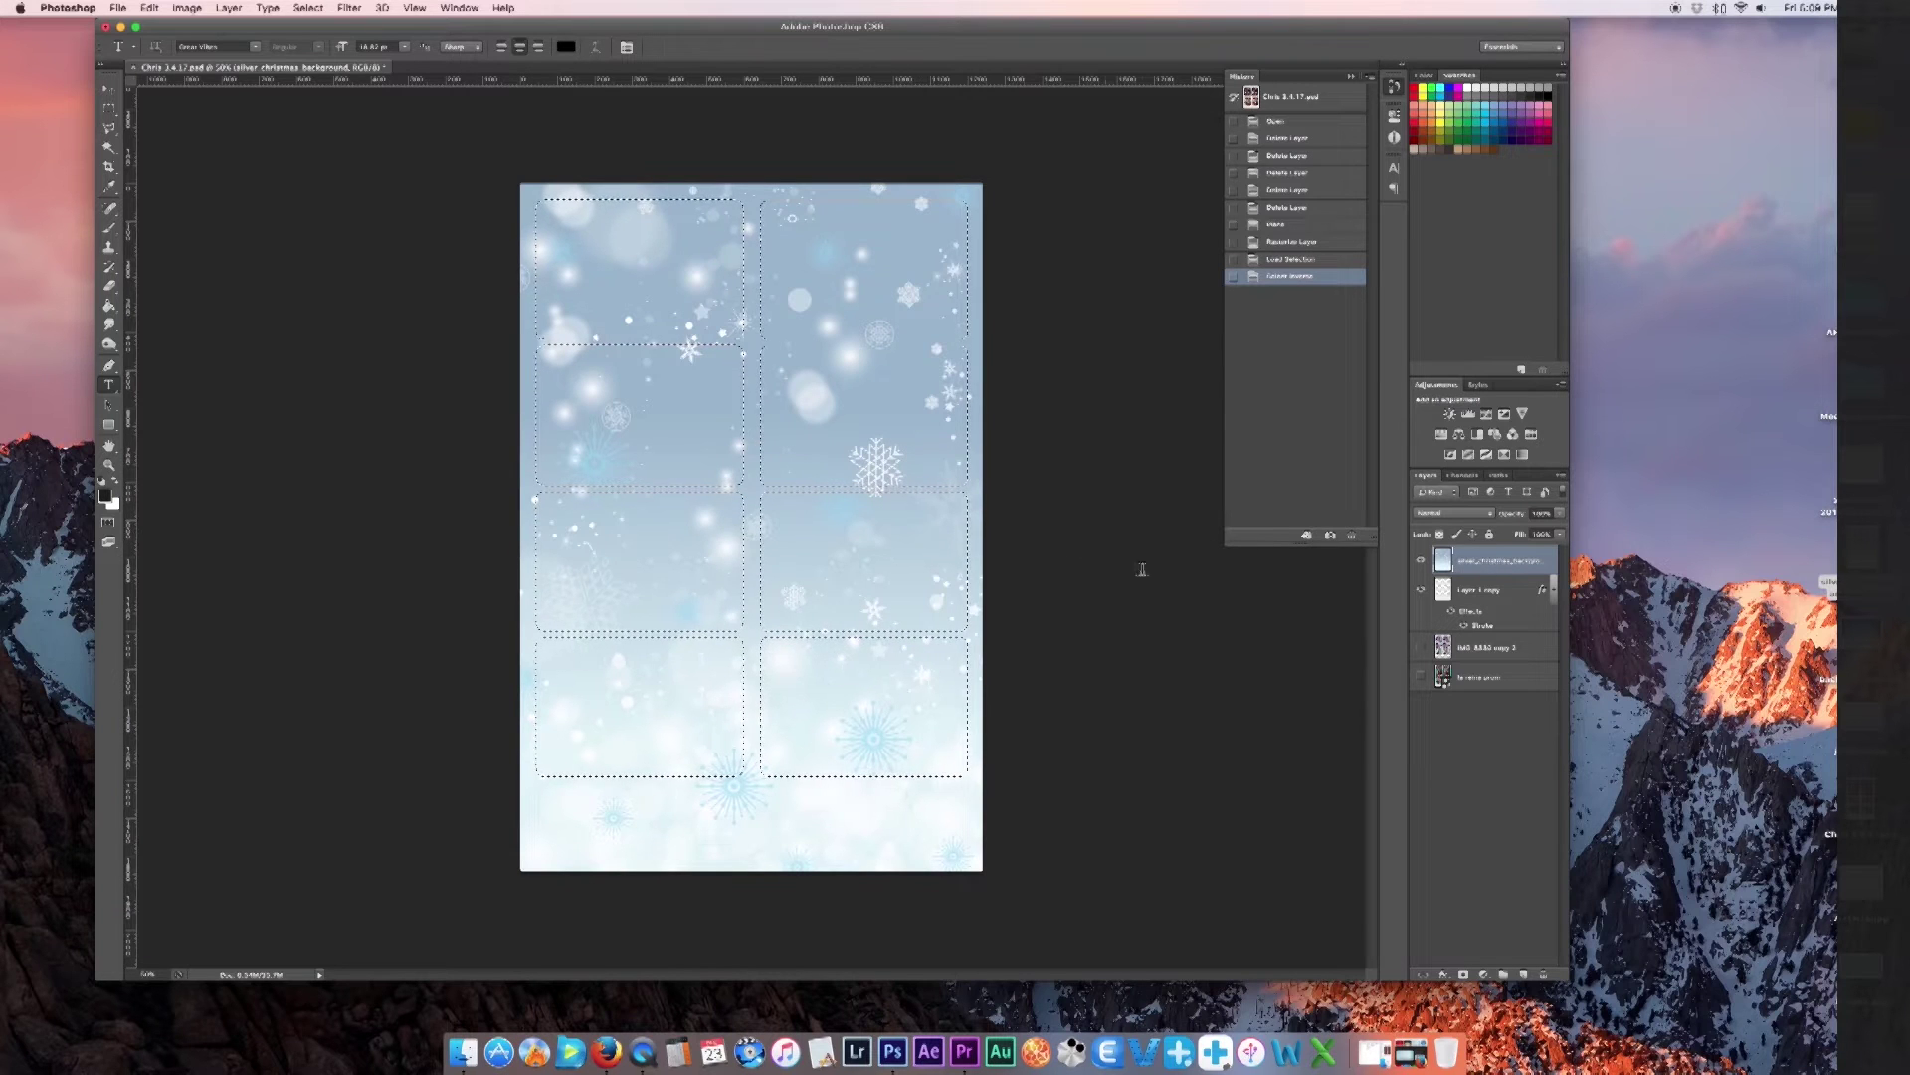
pyautogui.press('Delete')
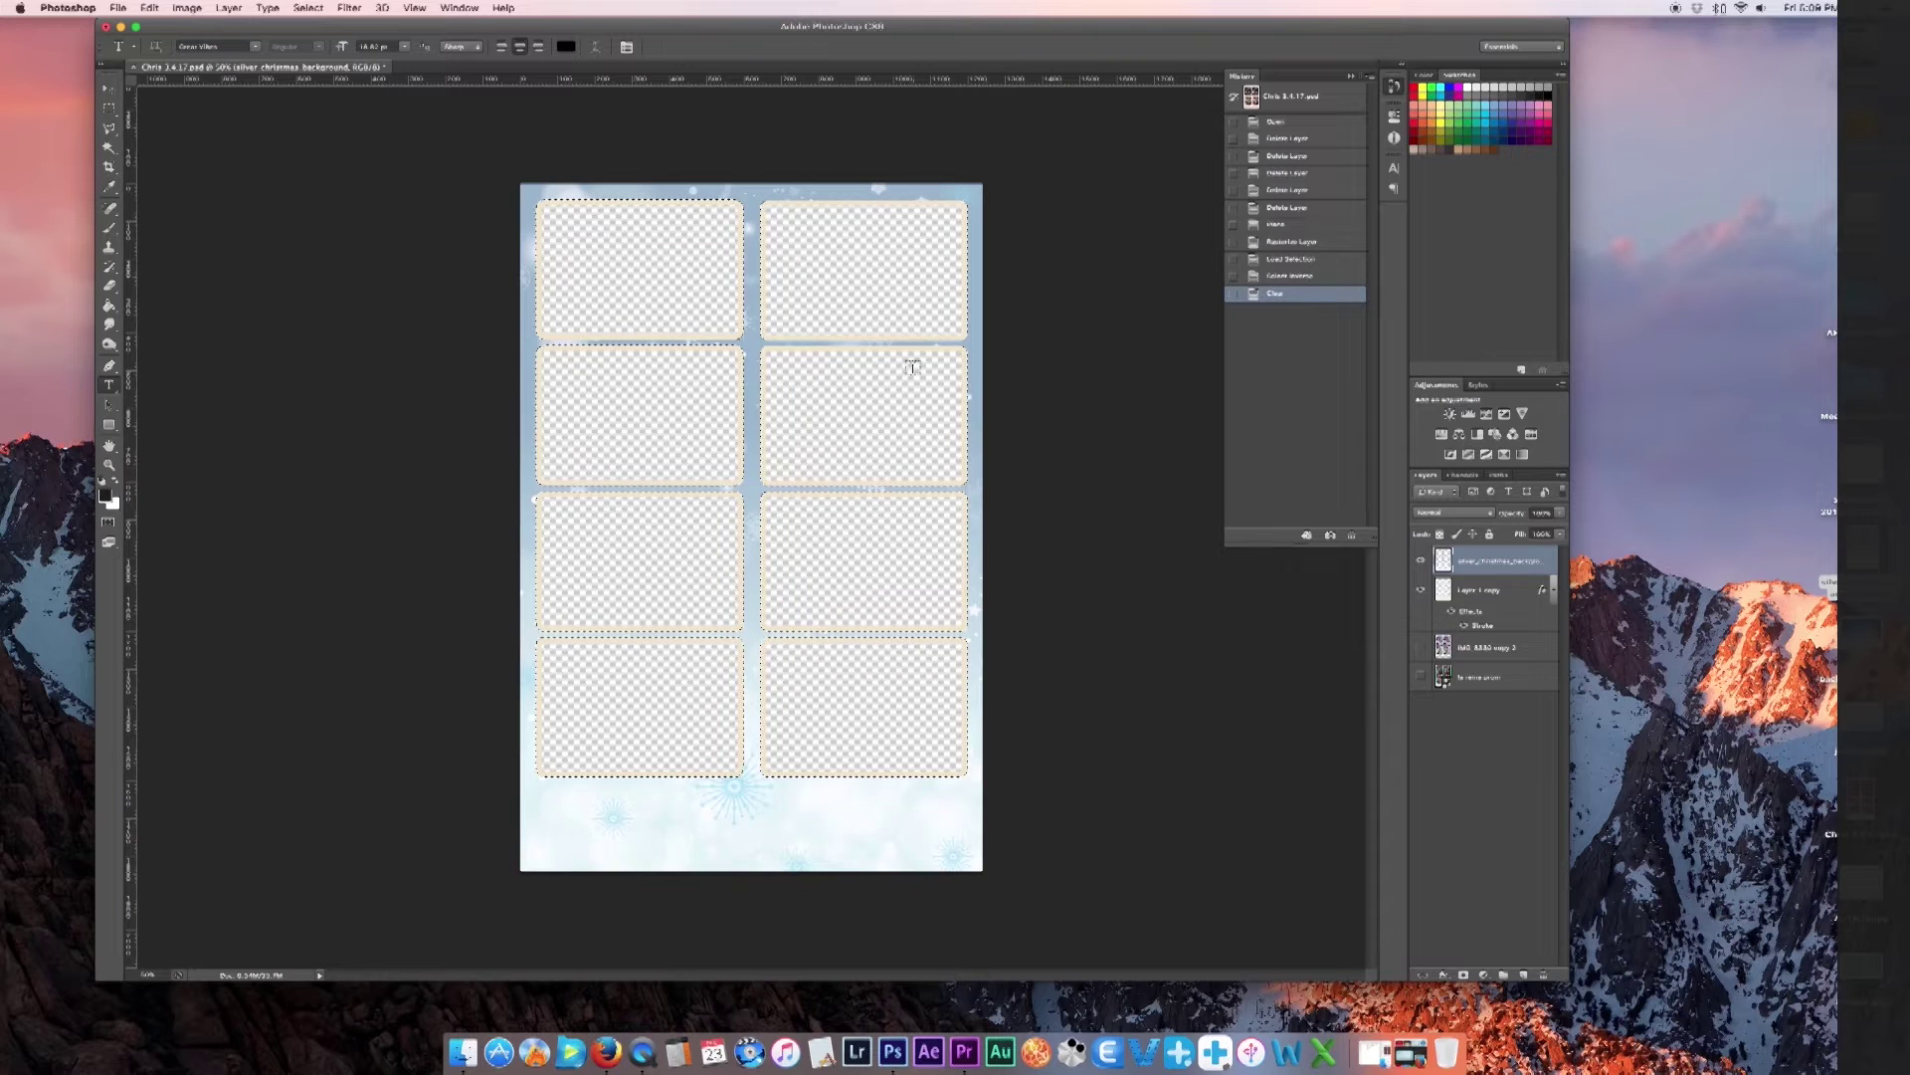
pyautogui.press('super+d')
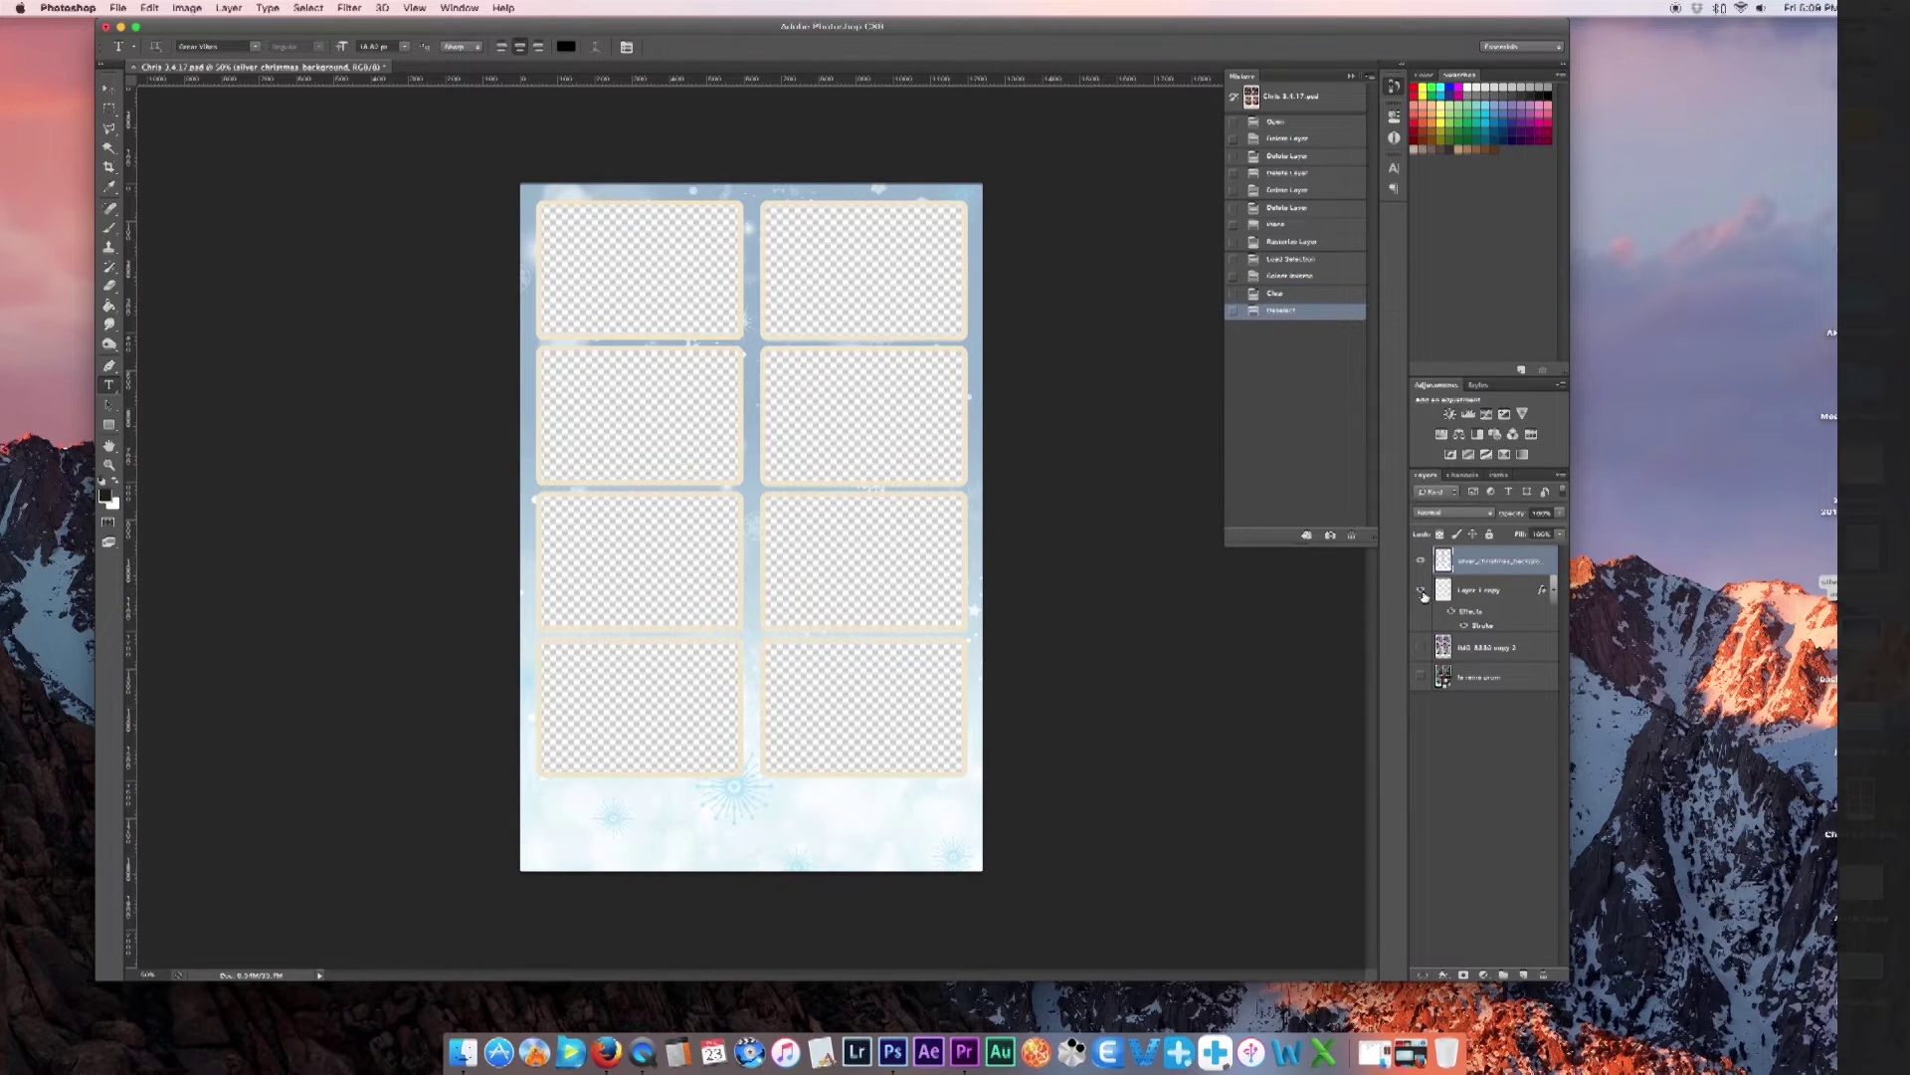
pyautogui.click(1422, 592)
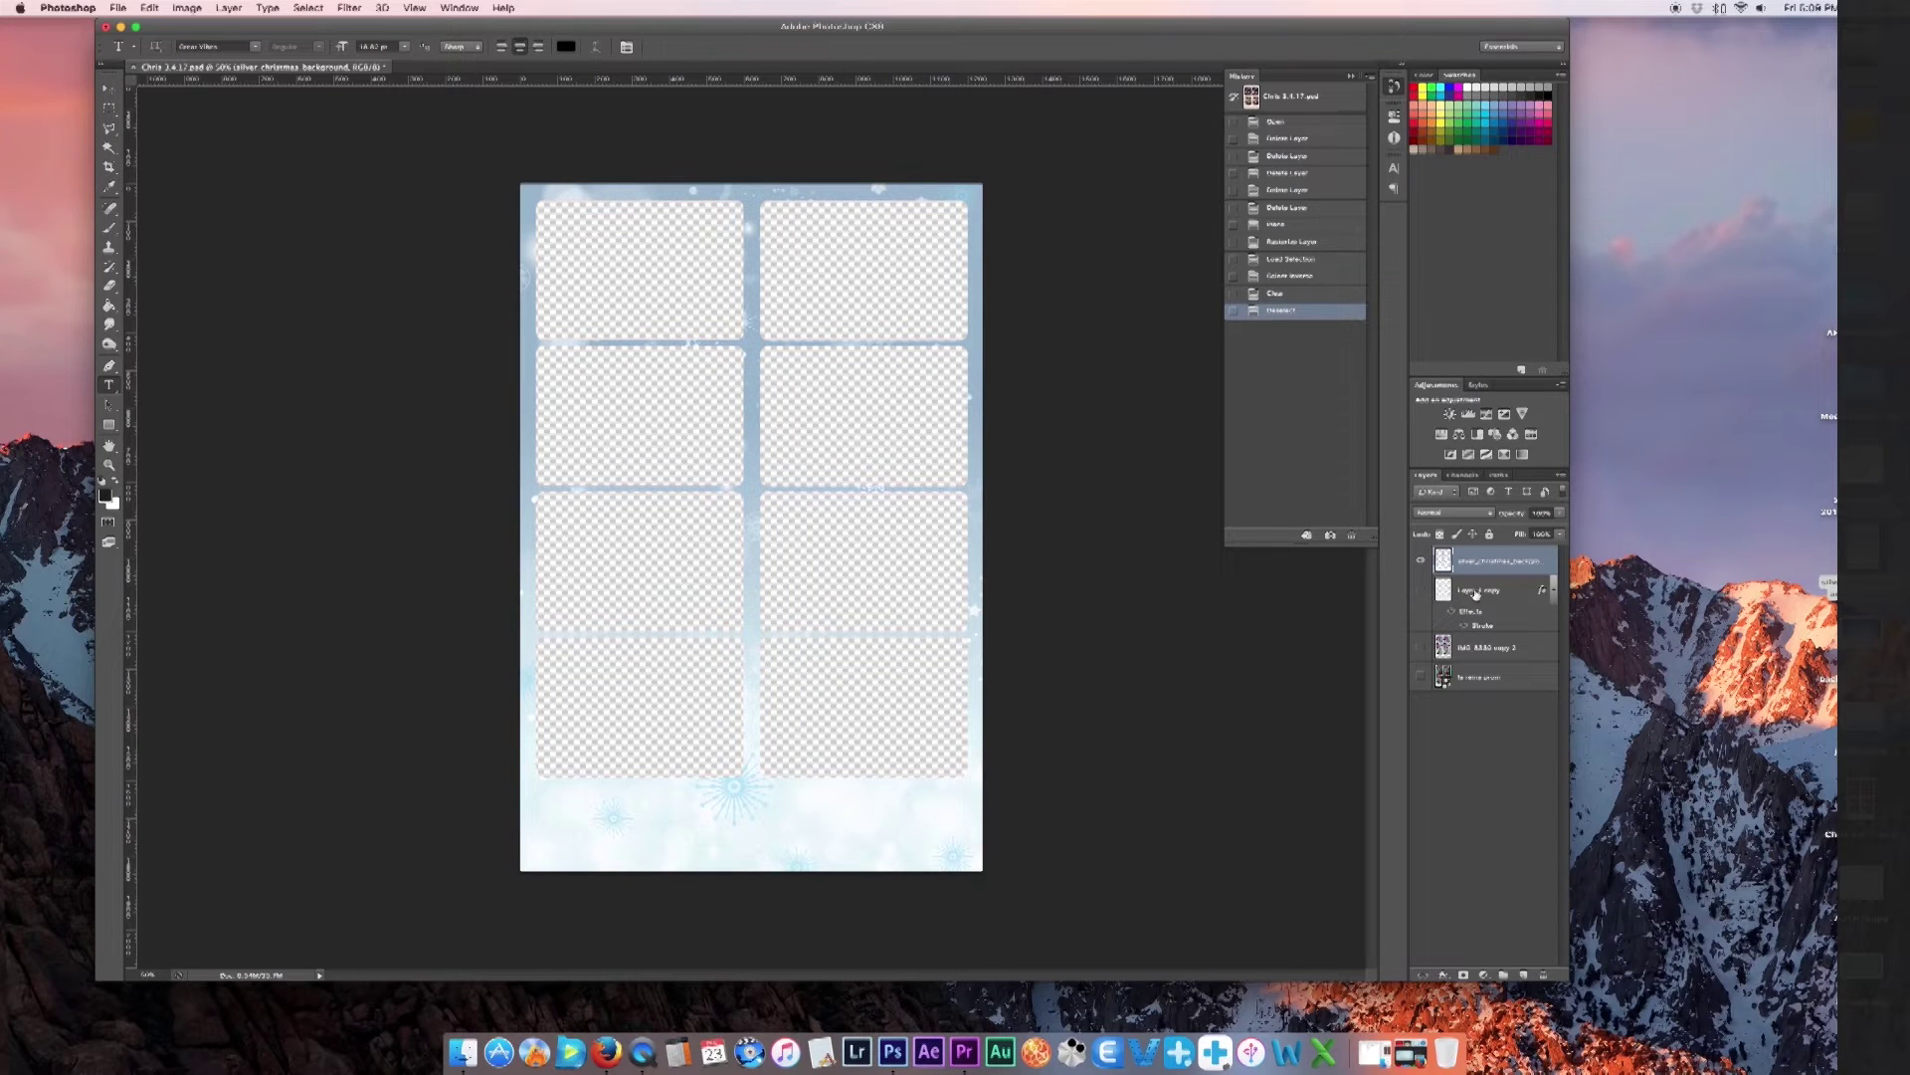
pyautogui.click(1422, 593)
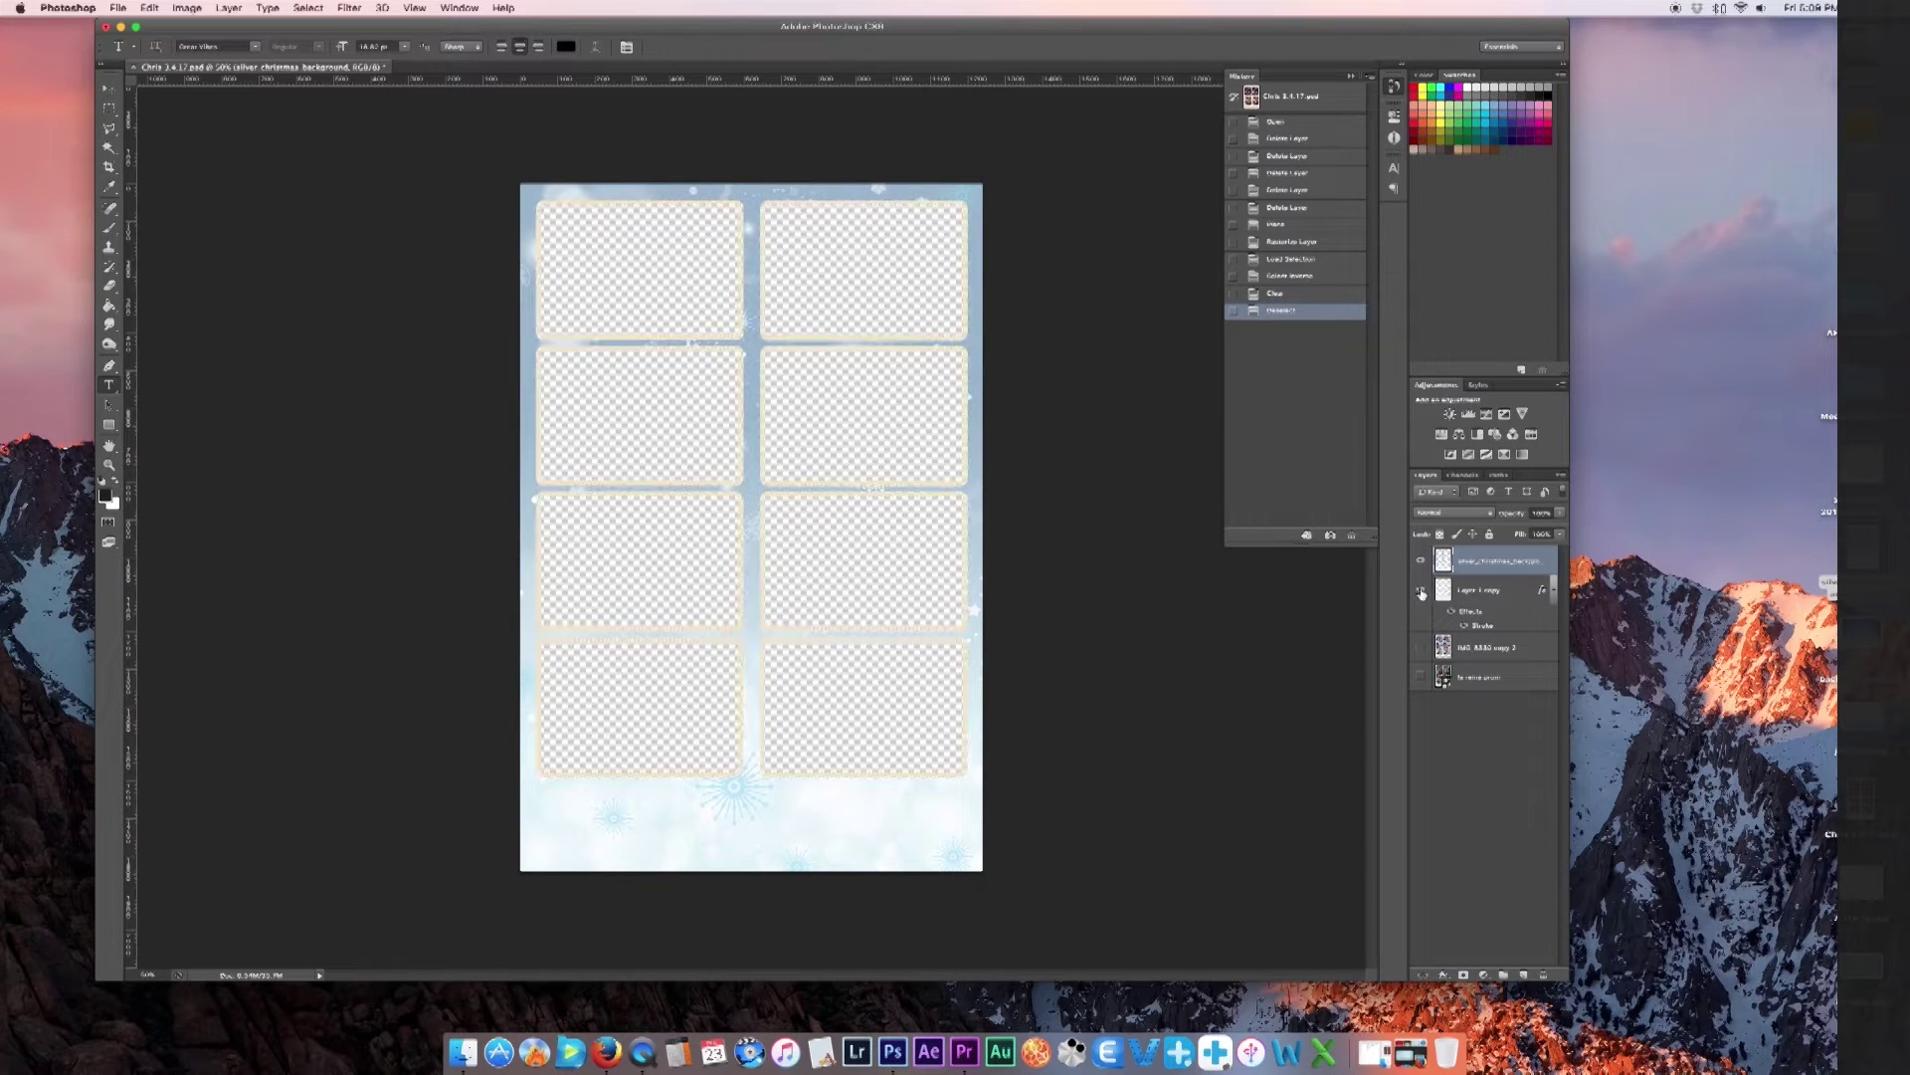
# Give the background layer a 14 px stroke in light blue sampled from the snowflakes
pyautogui.doubleClick(1479, 572)
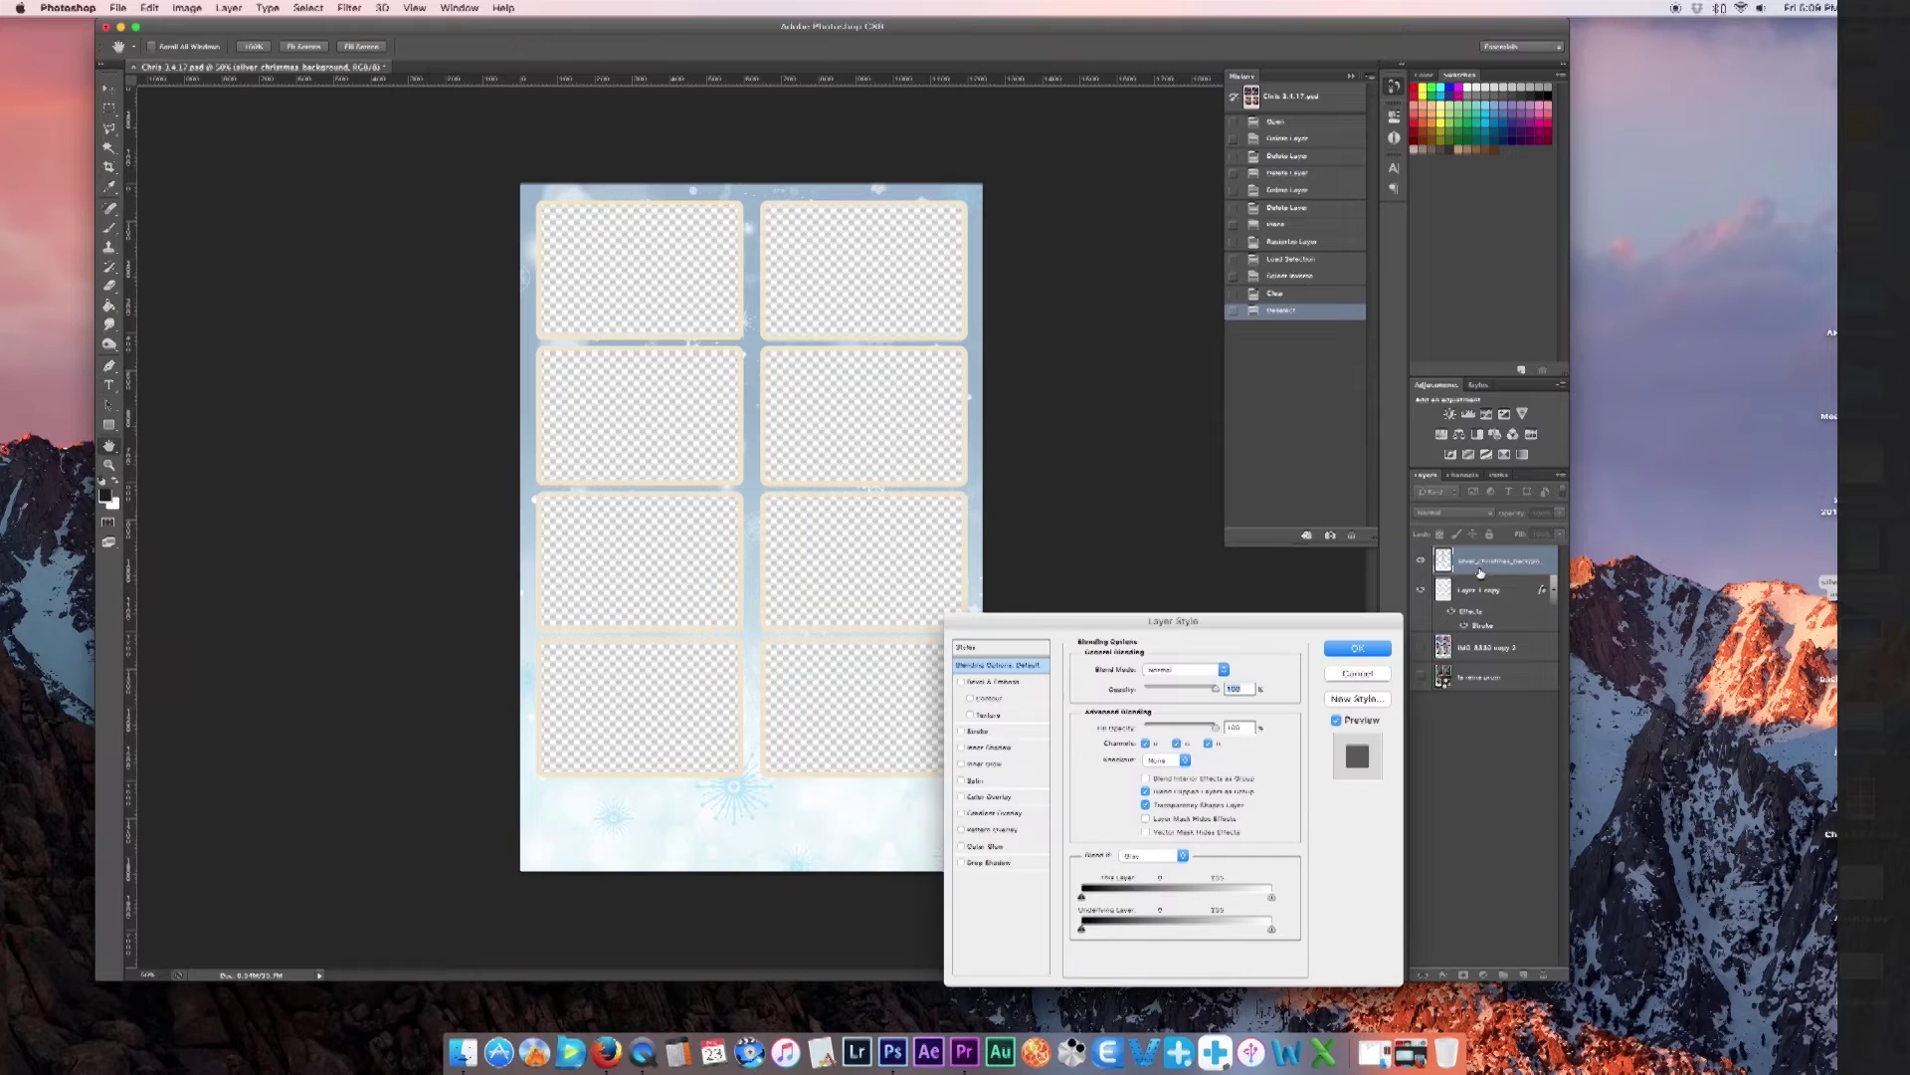
pyautogui.click(977, 731)
pyautogui.click(983, 732)
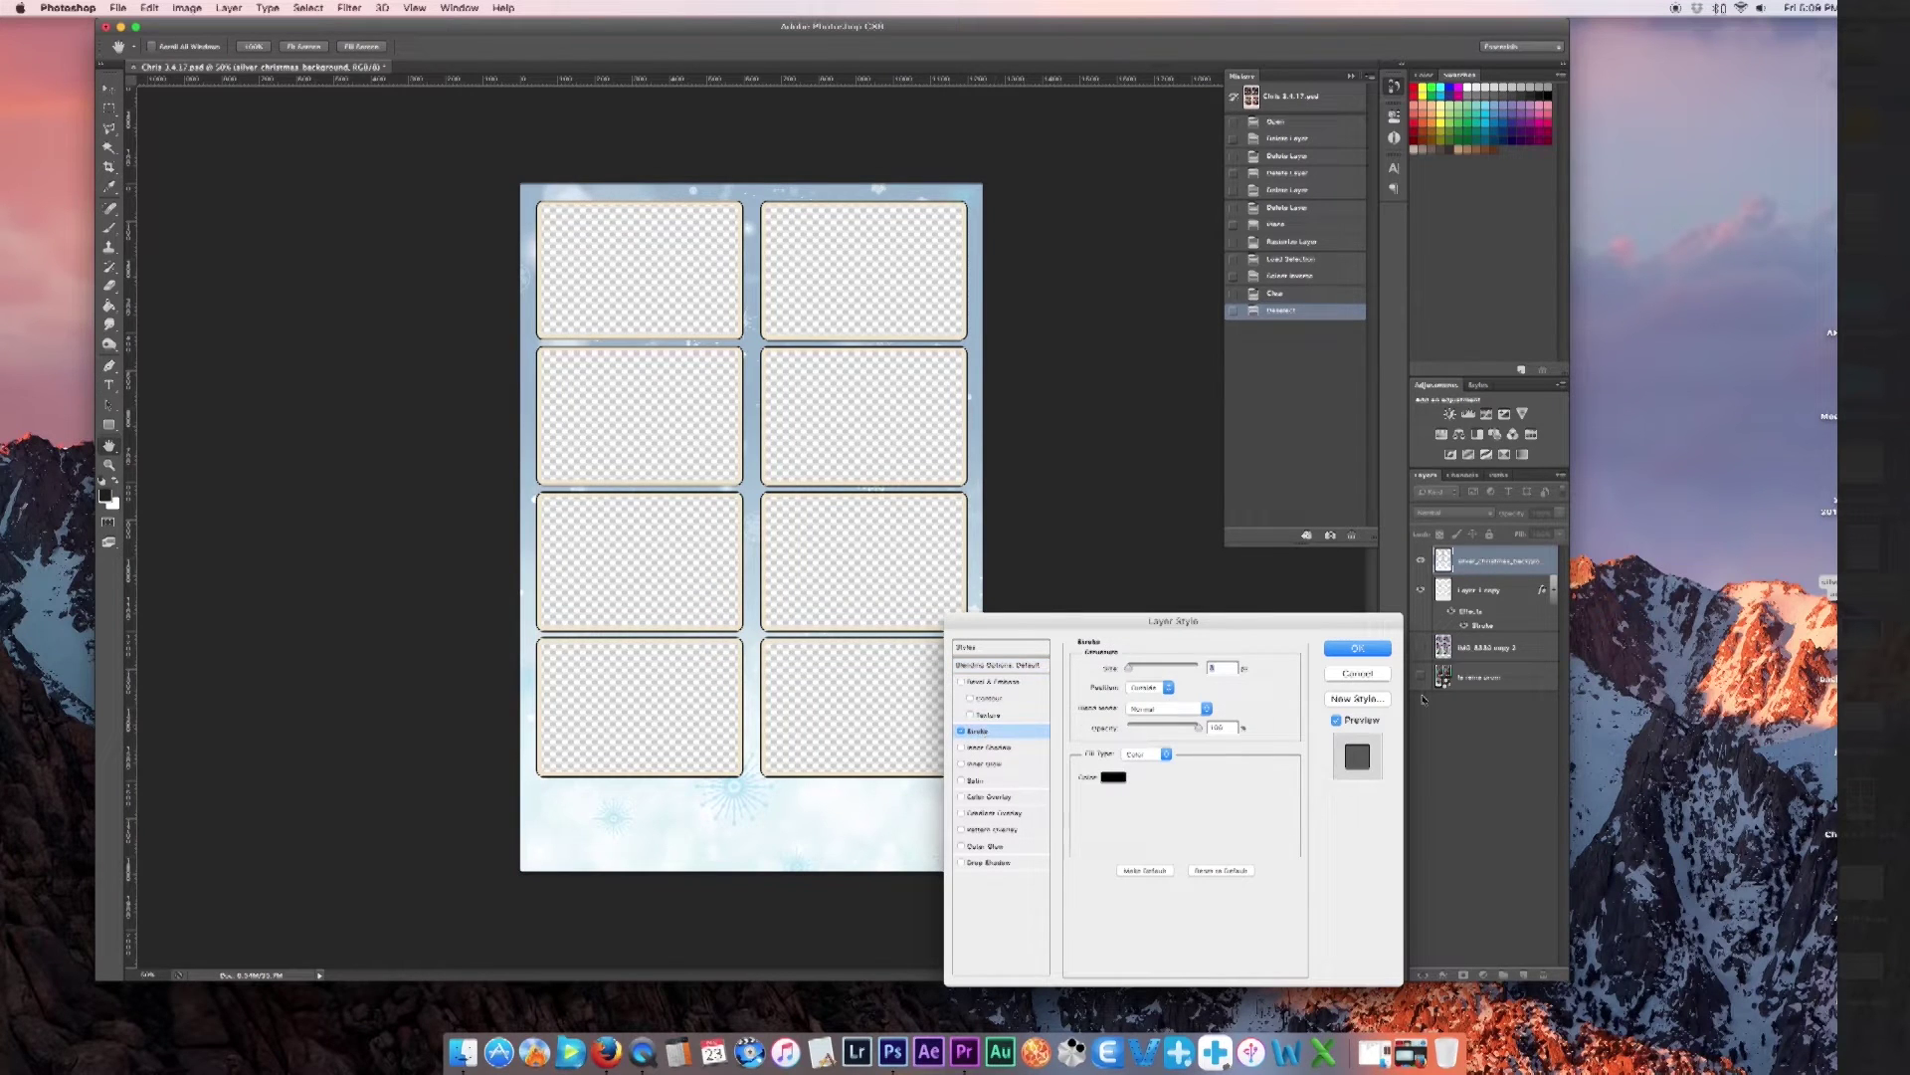
pyautogui.write('14')
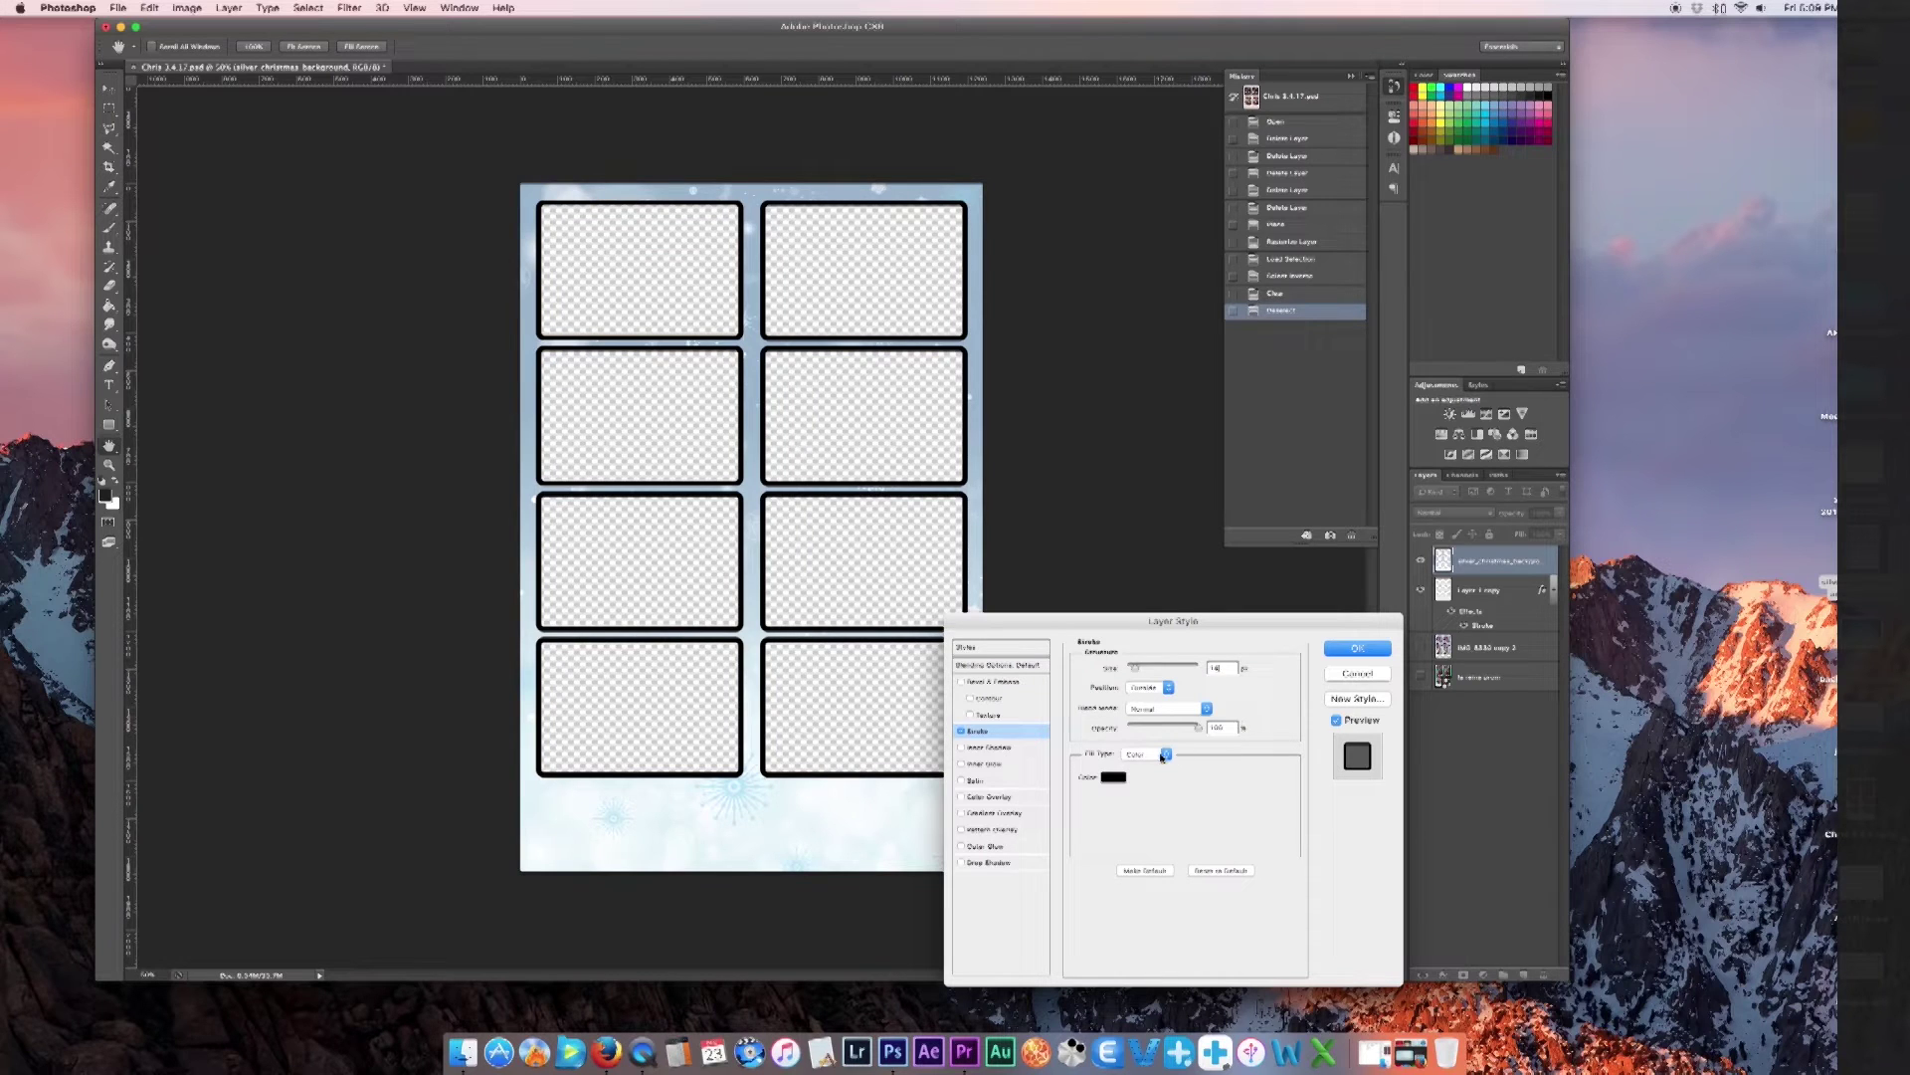
pyautogui.click(1112, 779)
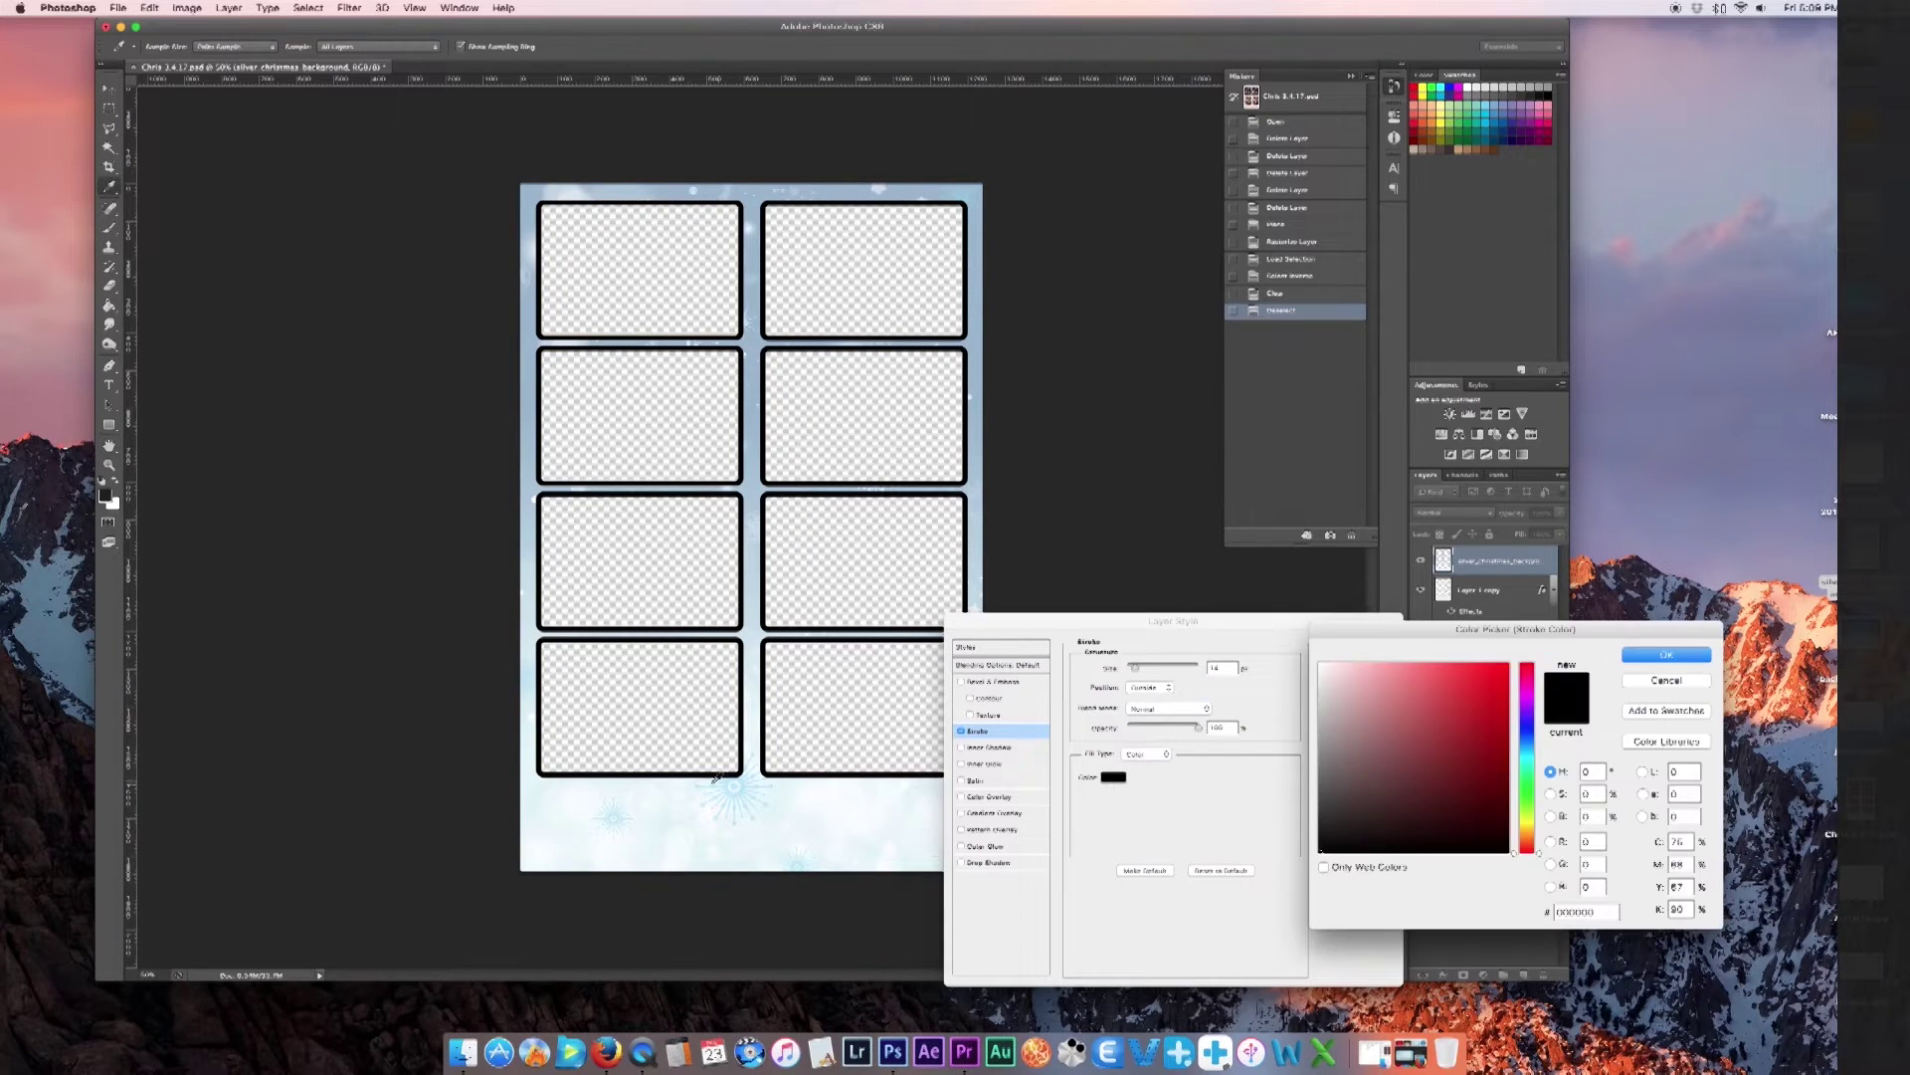
pyautogui.click(746, 780)
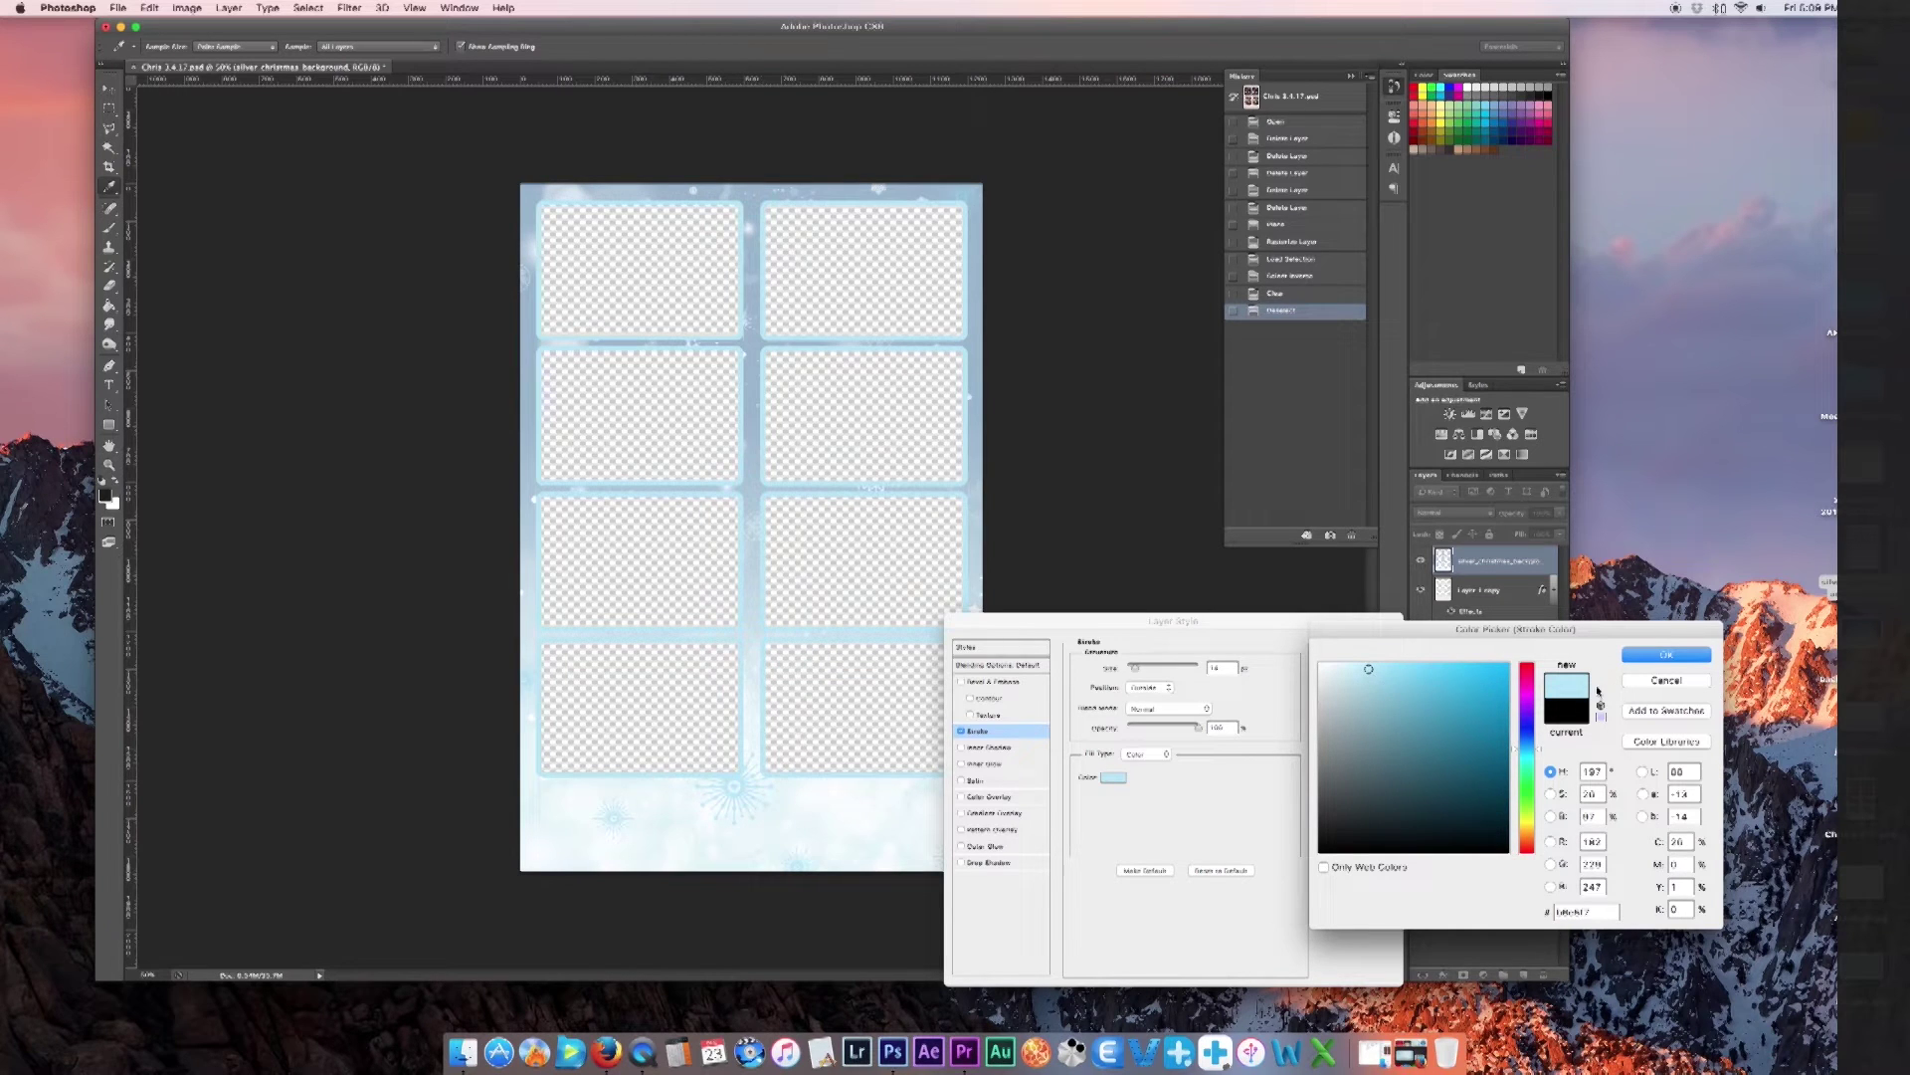
pyautogui.click(1668, 657)
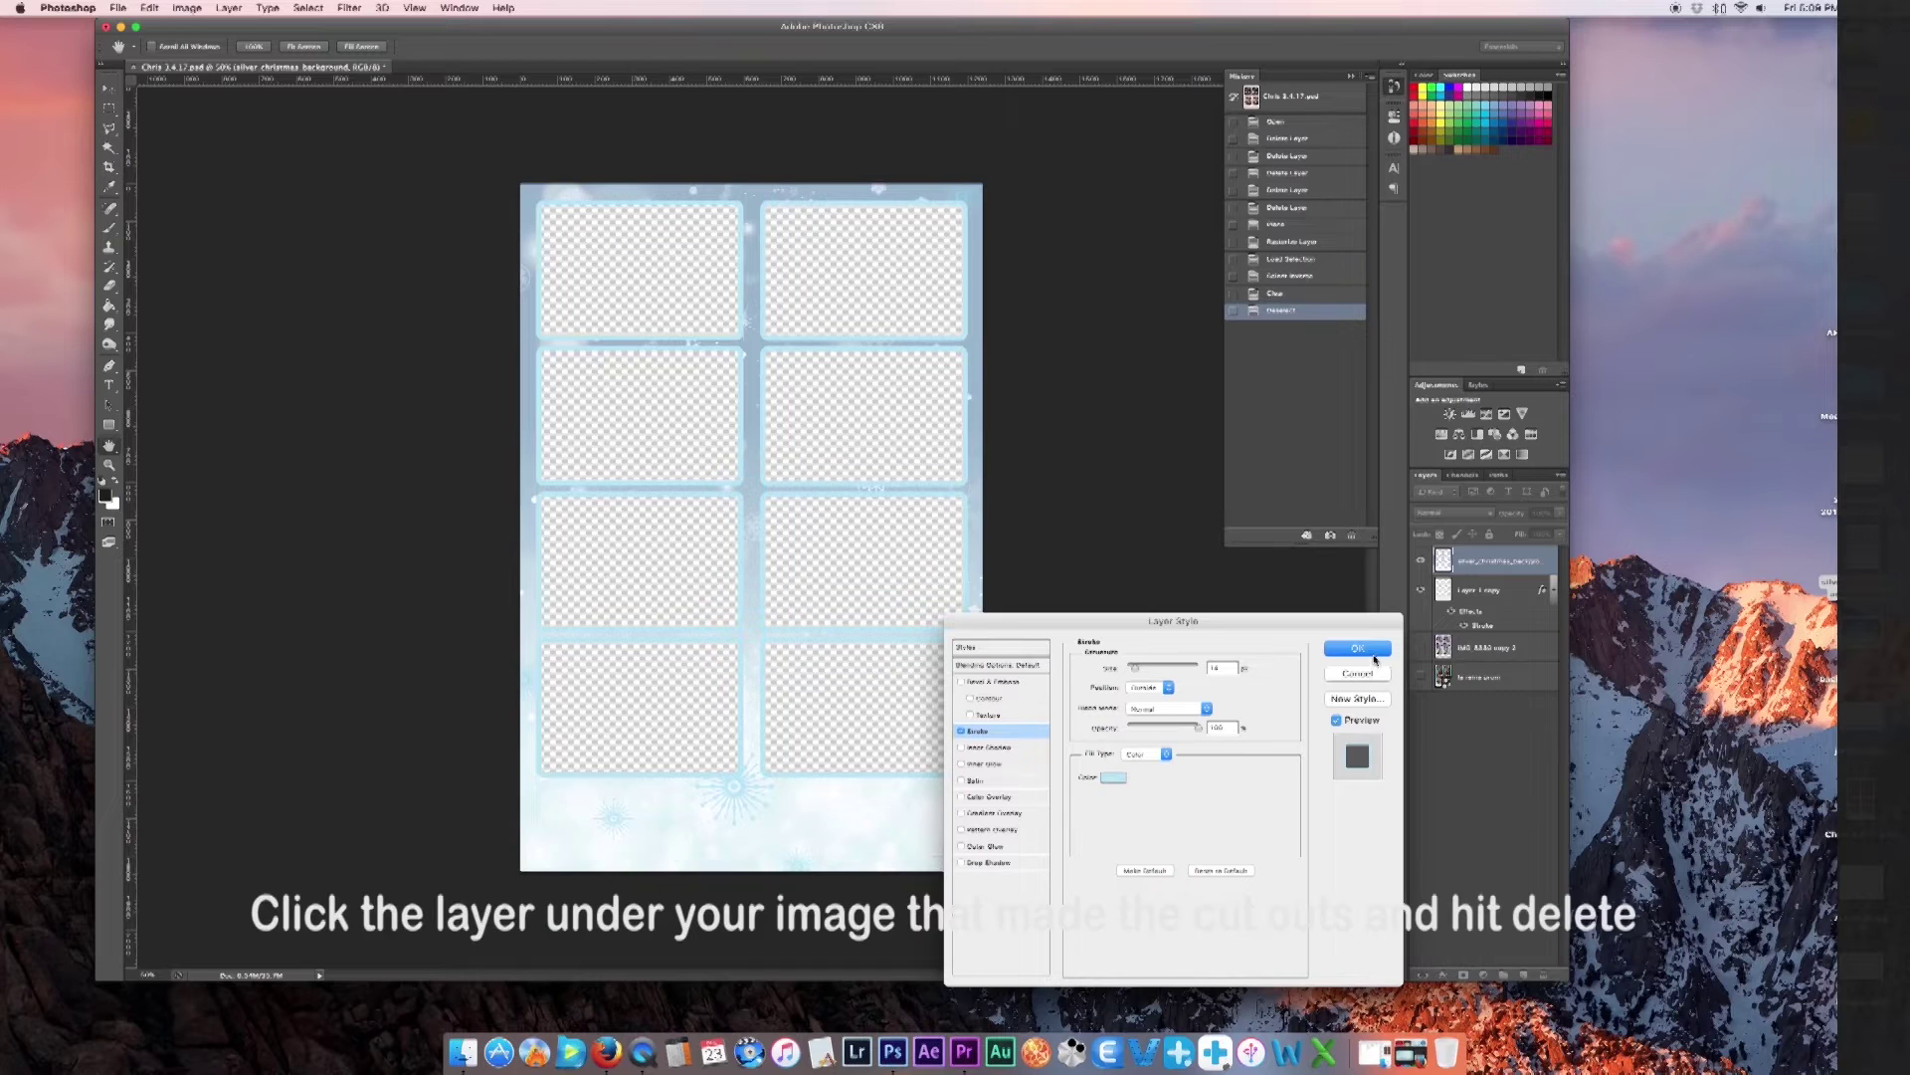
pyautogui.click(1376, 656)
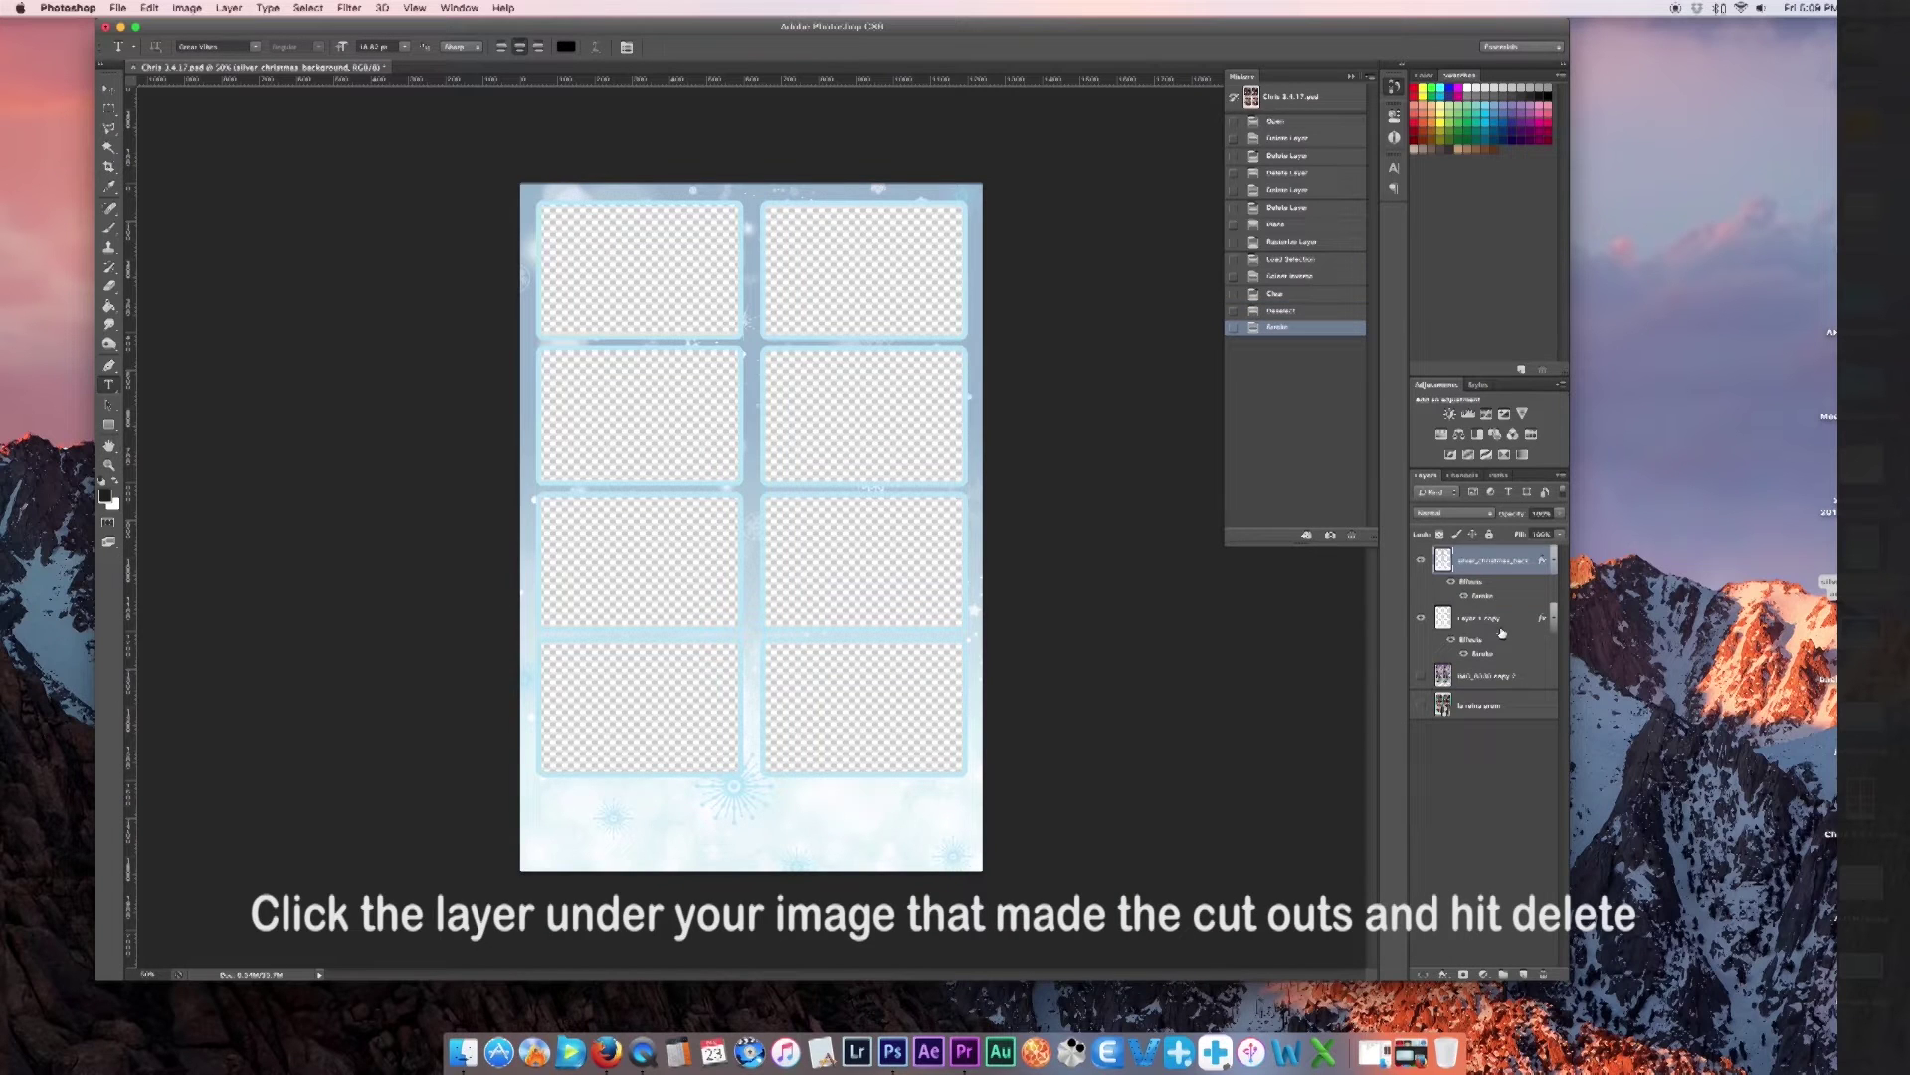
# Delete the Layer 1 copy frame layer and make the sample photo strip visible
pyautogui.click(1420, 562)
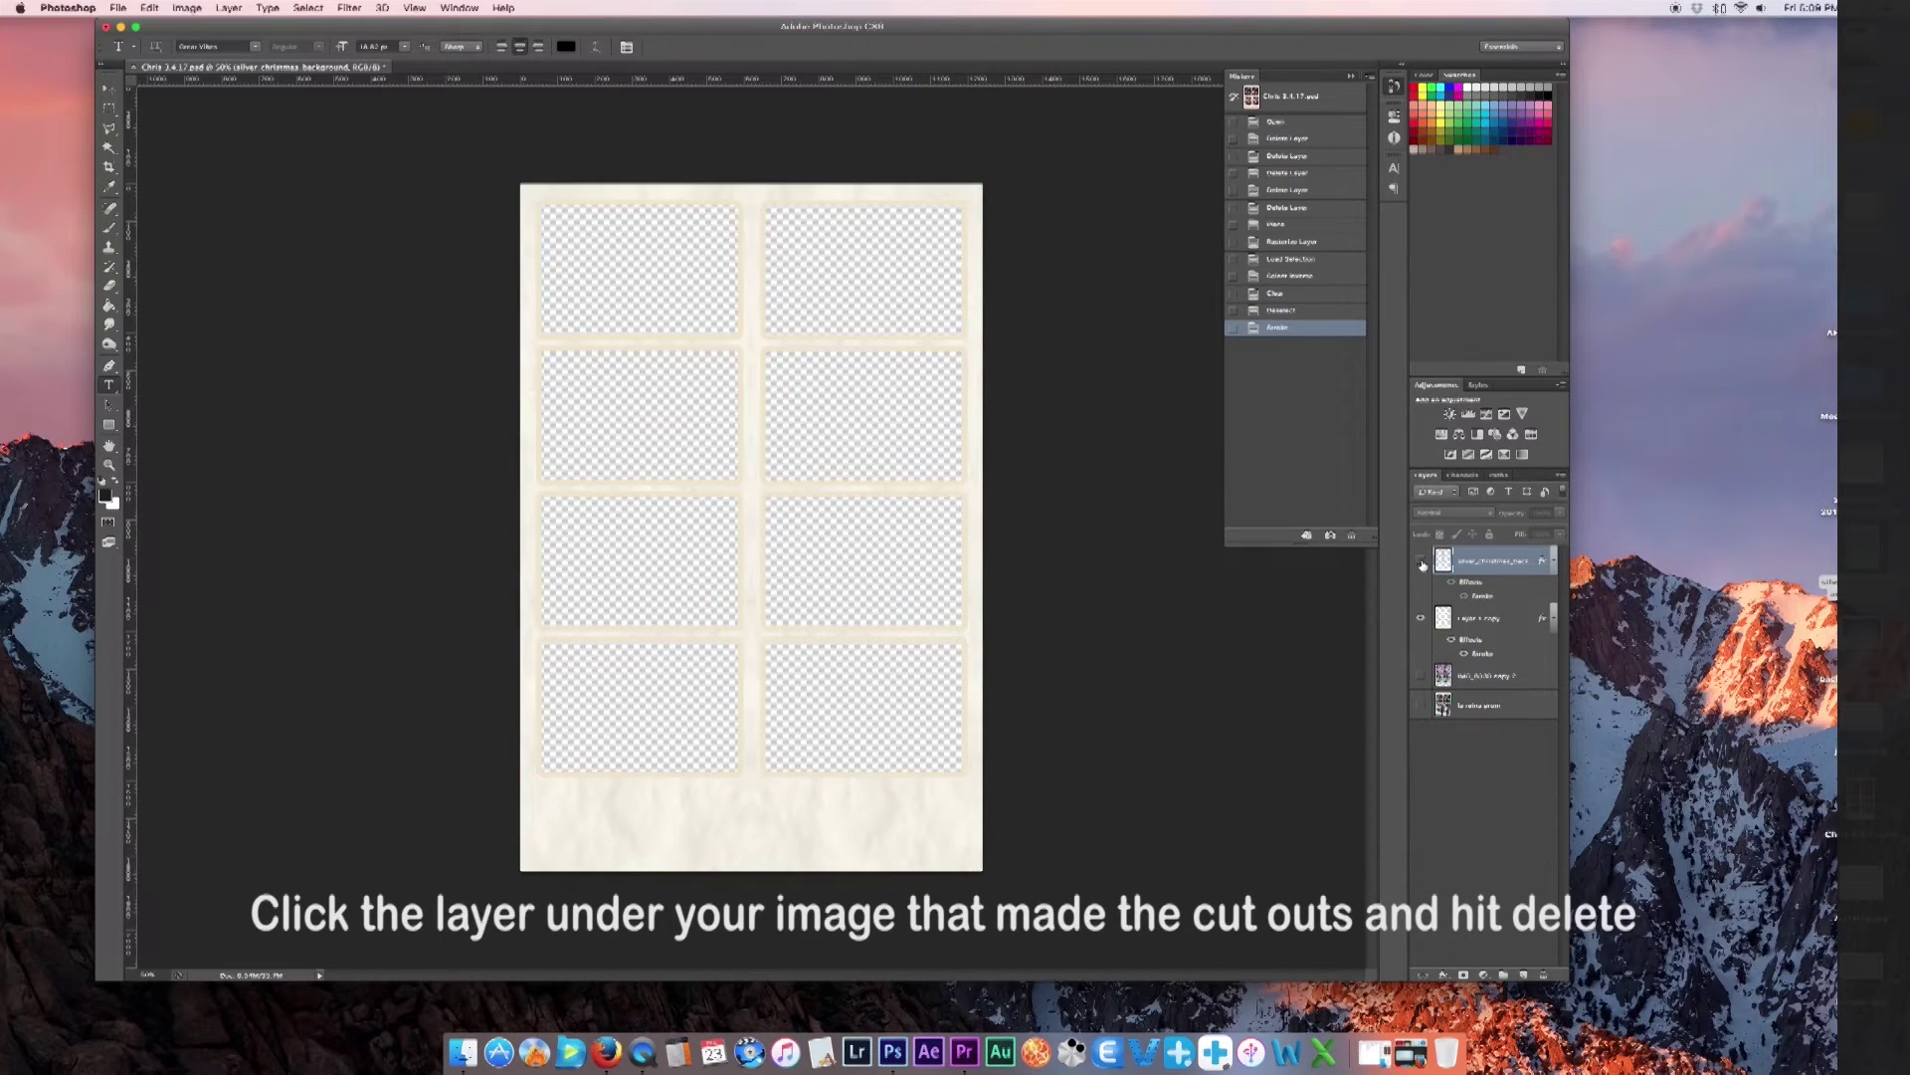
pyautogui.click(1421, 562)
pyautogui.click(1519, 622)
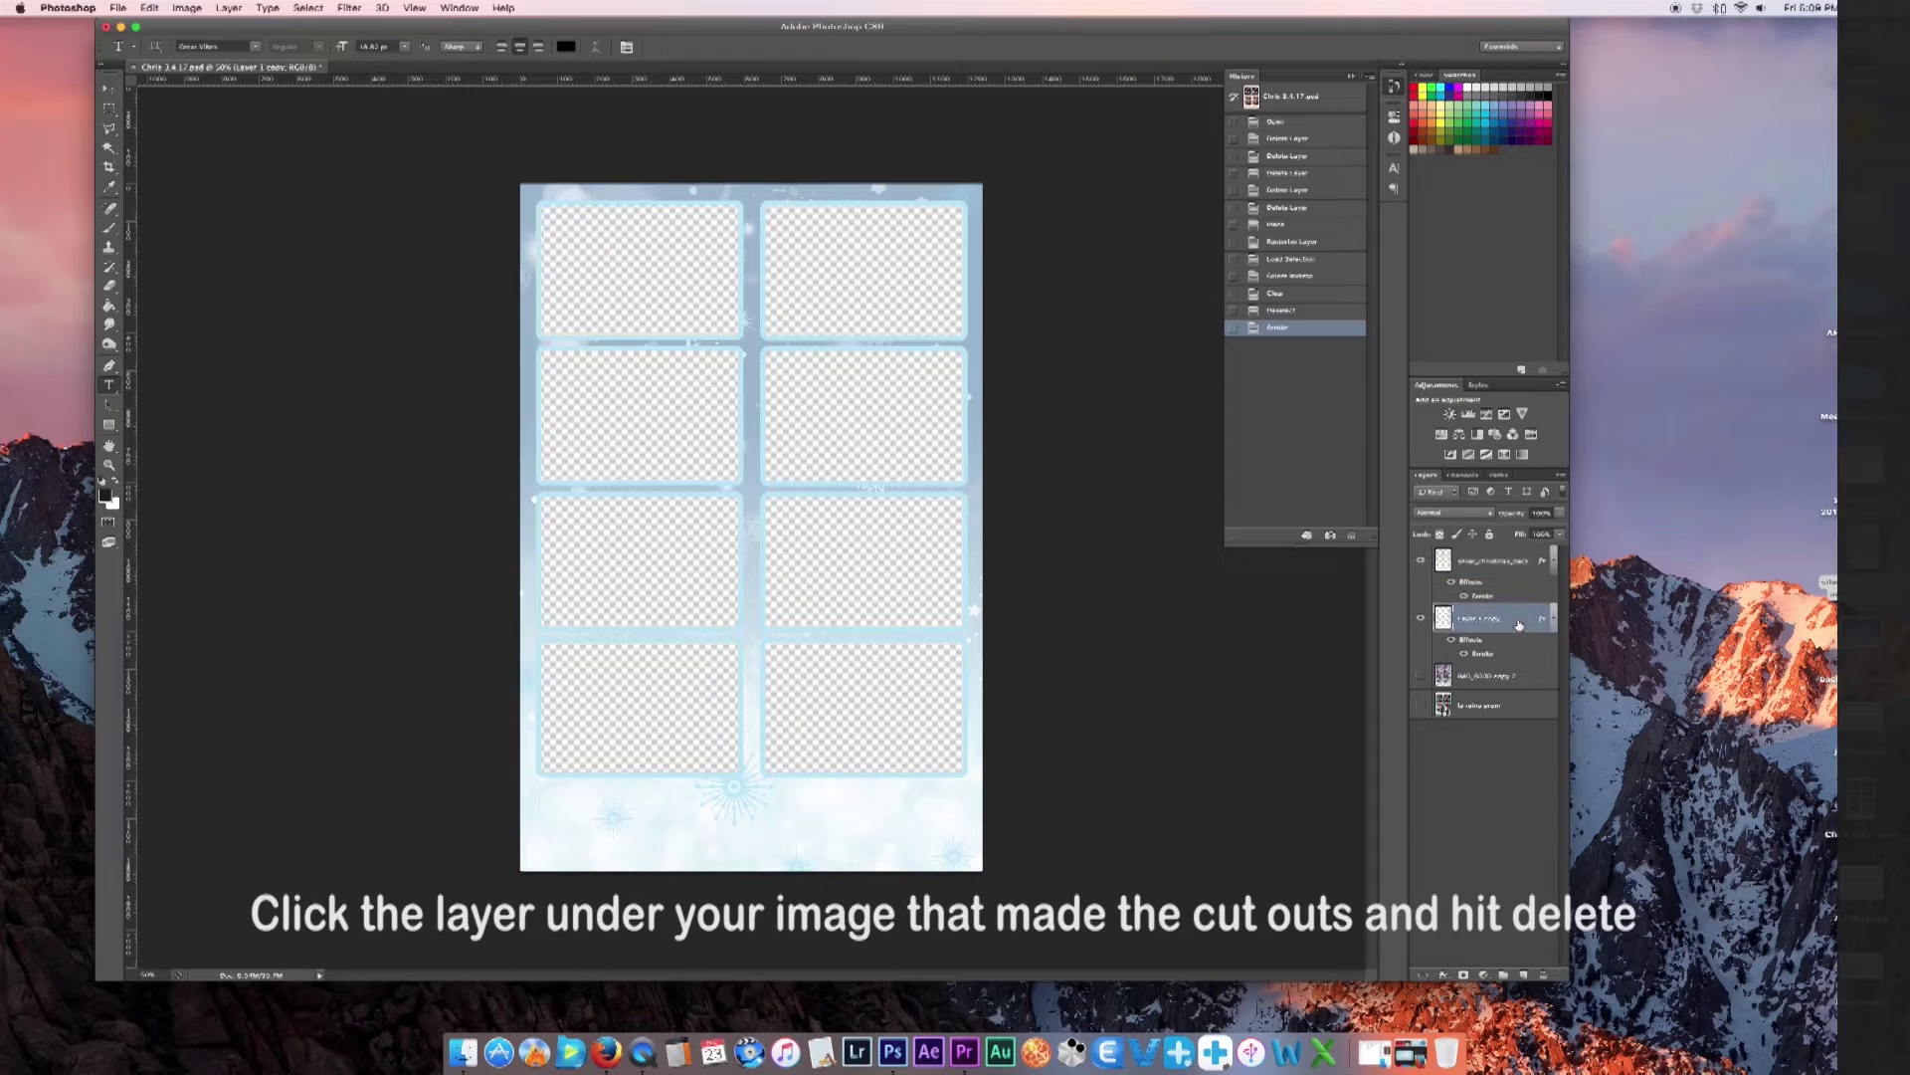
pyautogui.press('Delete')
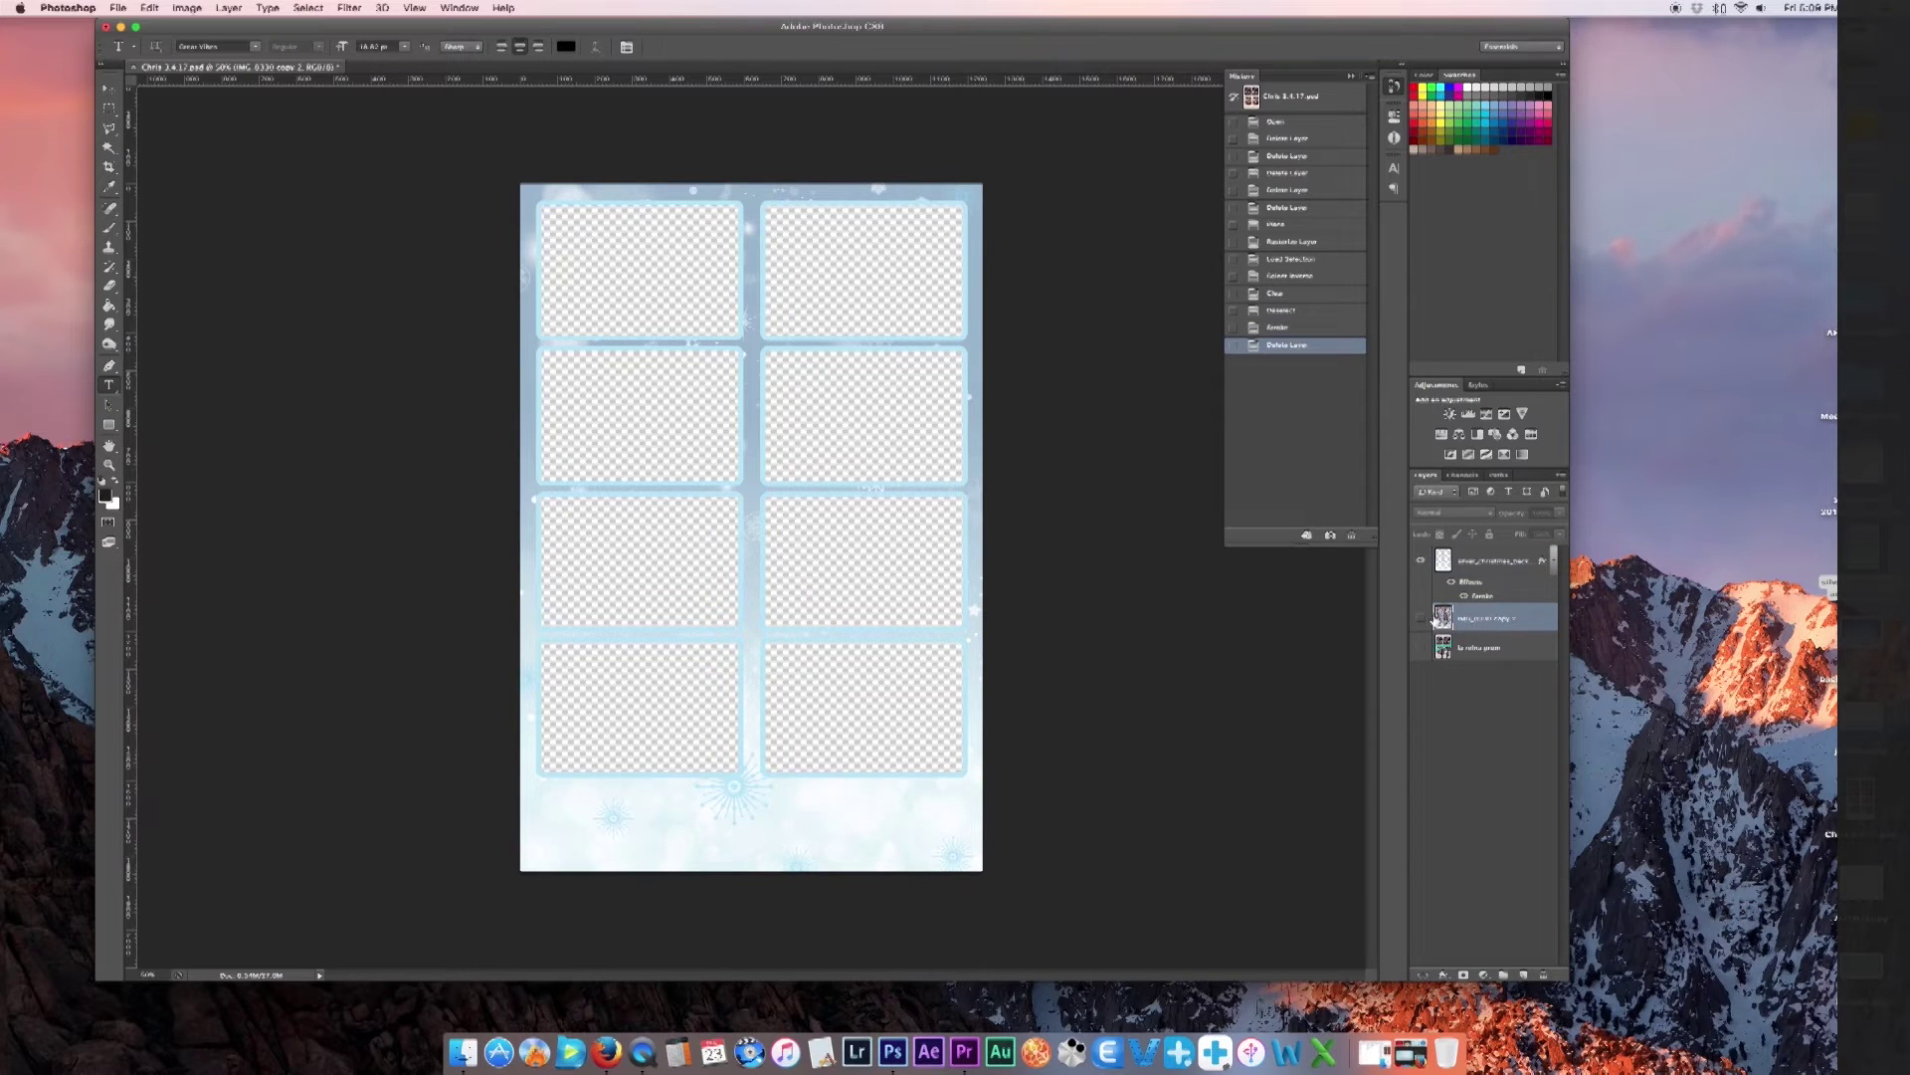
pyautogui.click(1421, 617)
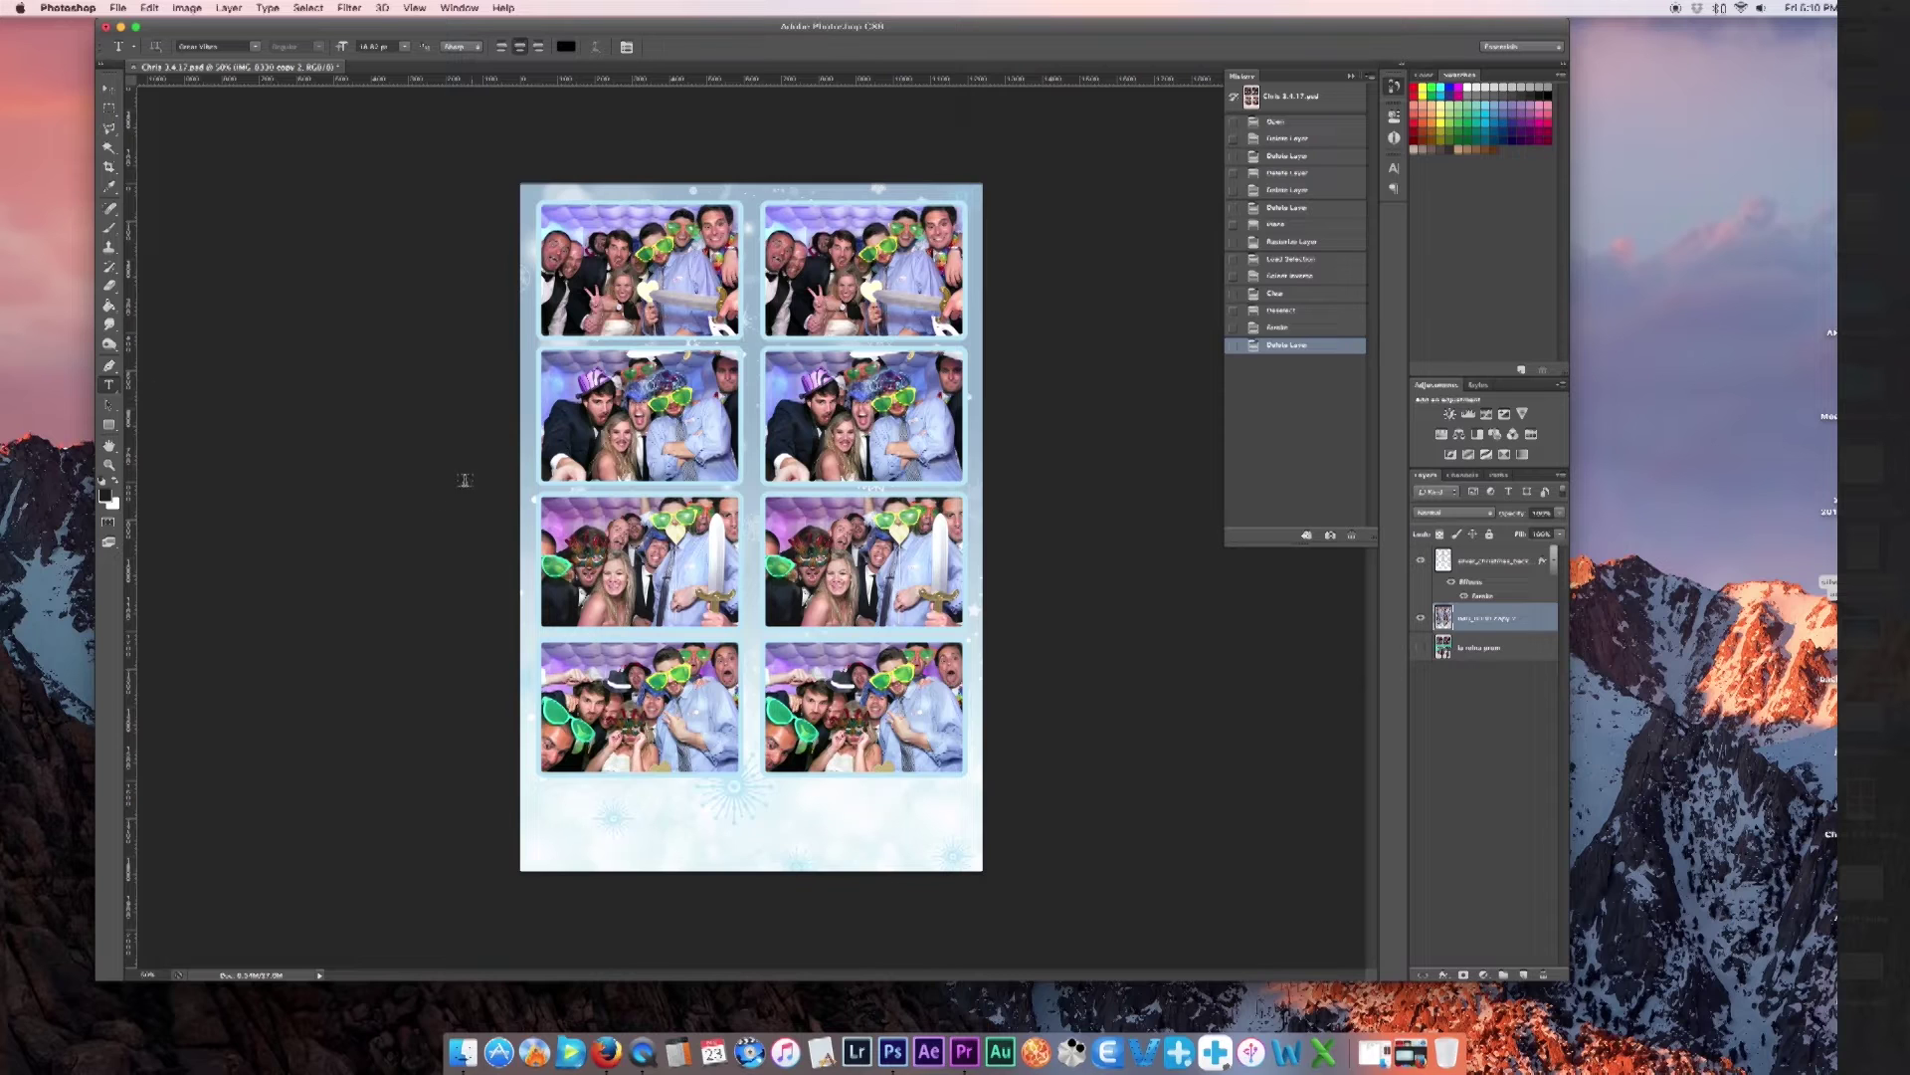
# Start a text caption below the photos and move its layer to the top
pyautogui.click(565, 796)
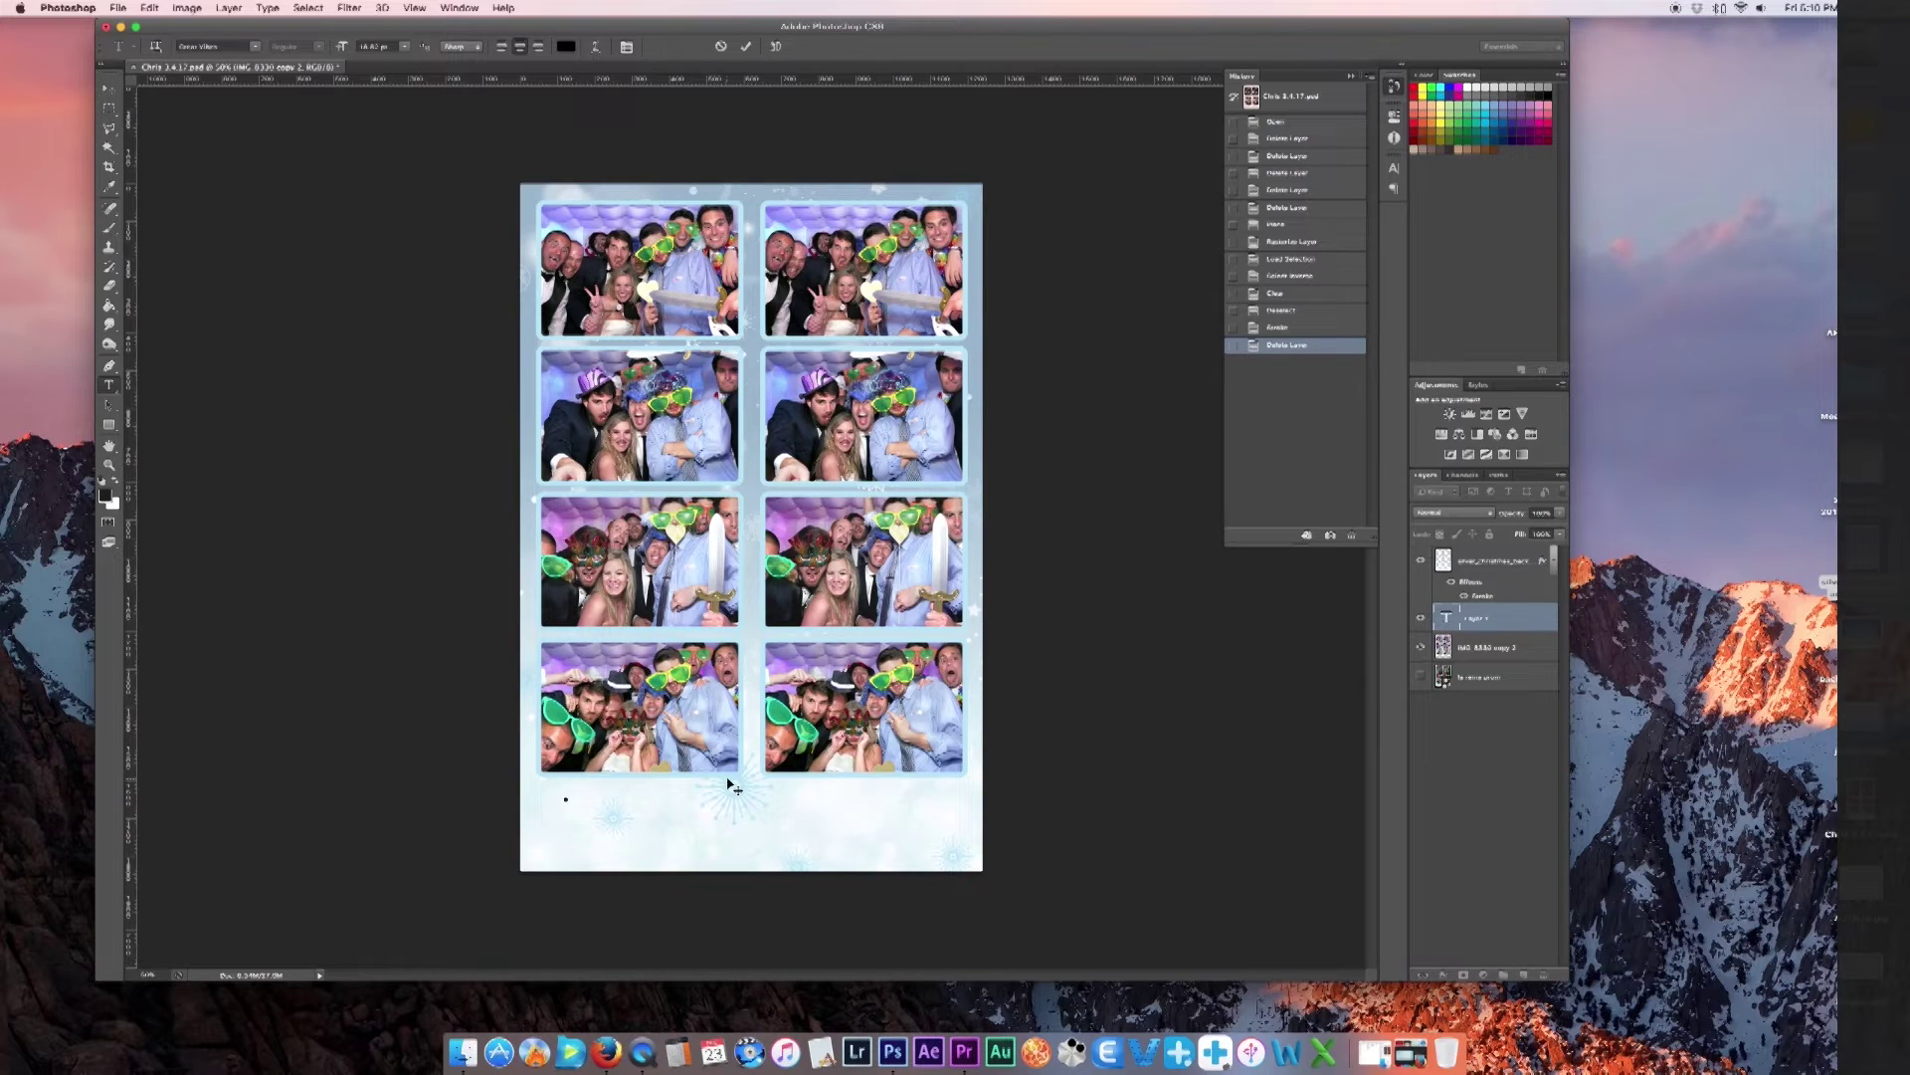
pyautogui.write('Chris')
pyautogui.click(680, 810)
pyautogui.click(713, 810)
pyautogui.moveTo(725, 809); pyautogui.dragTo(707, 811)
pyautogui.click(1529, 611)
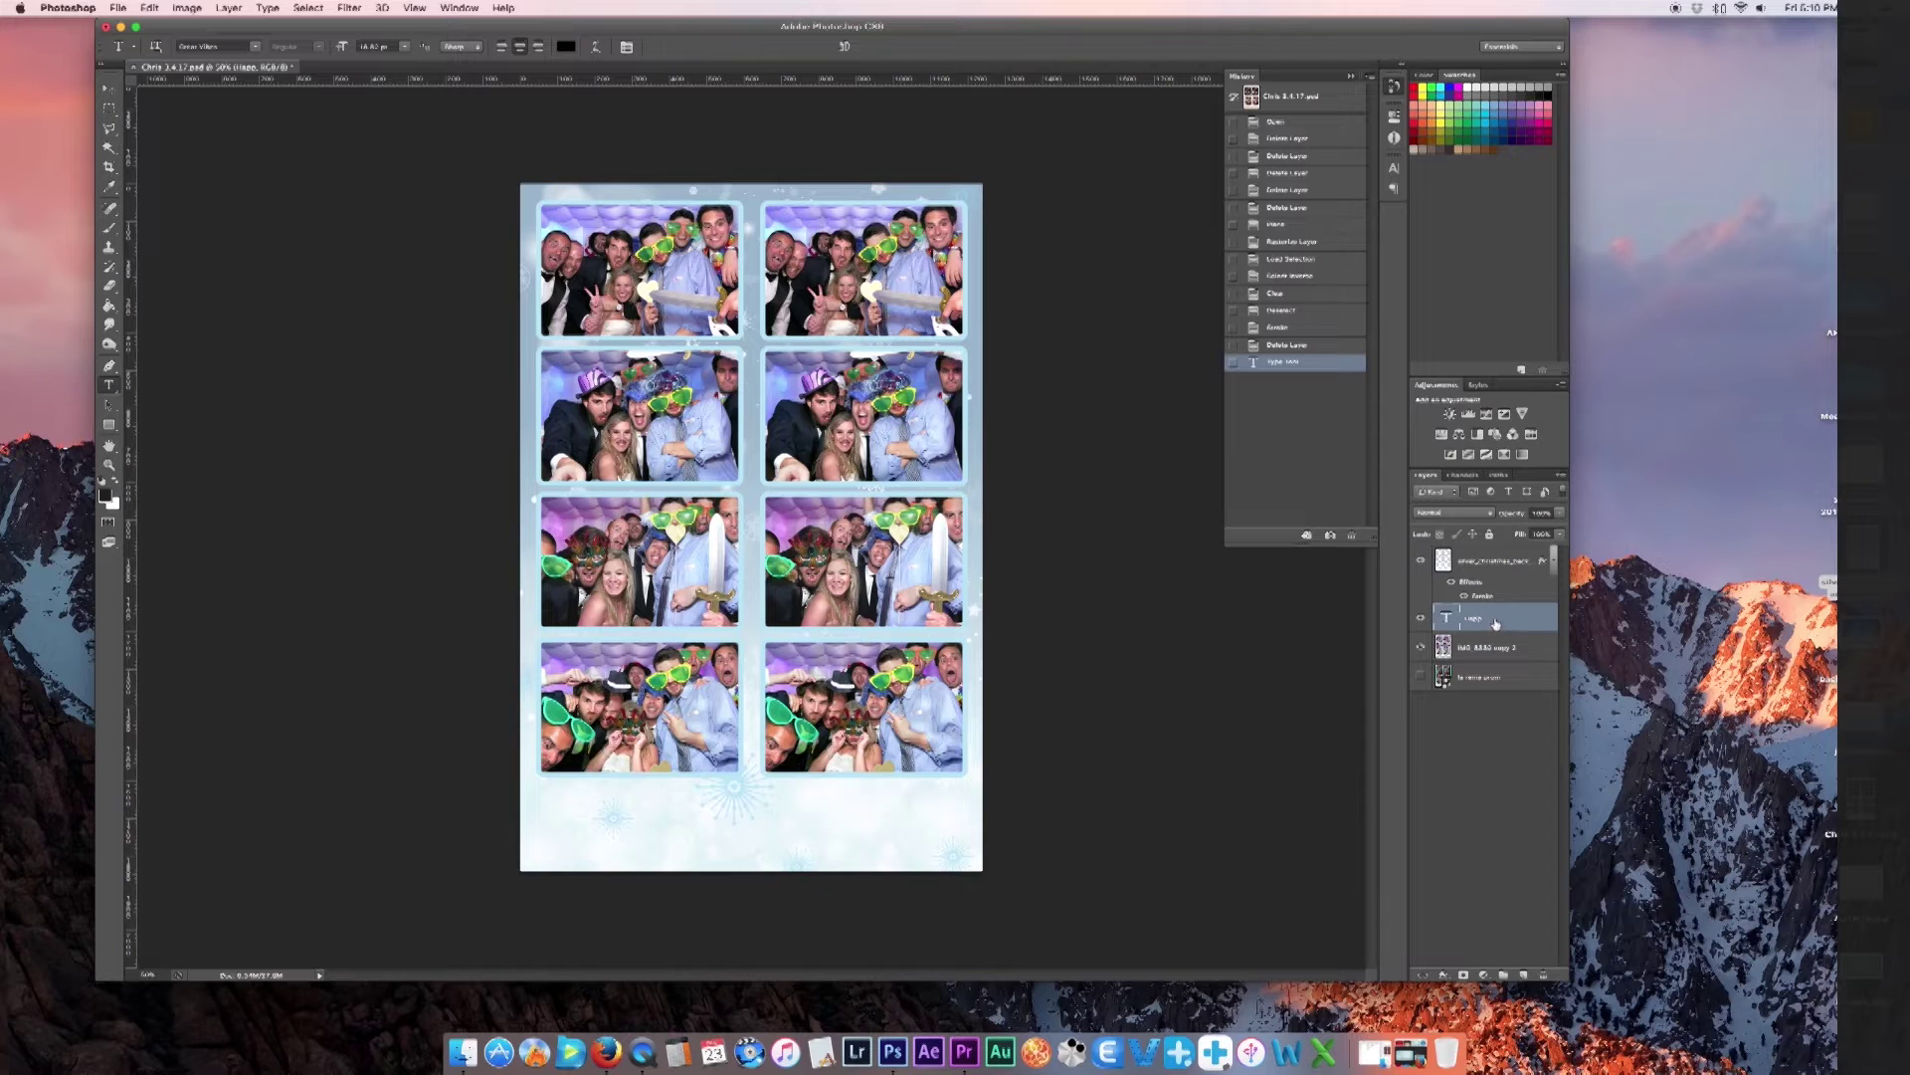
pyautogui.moveTo(1490, 562); pyautogui.dragTo(1489, 564)
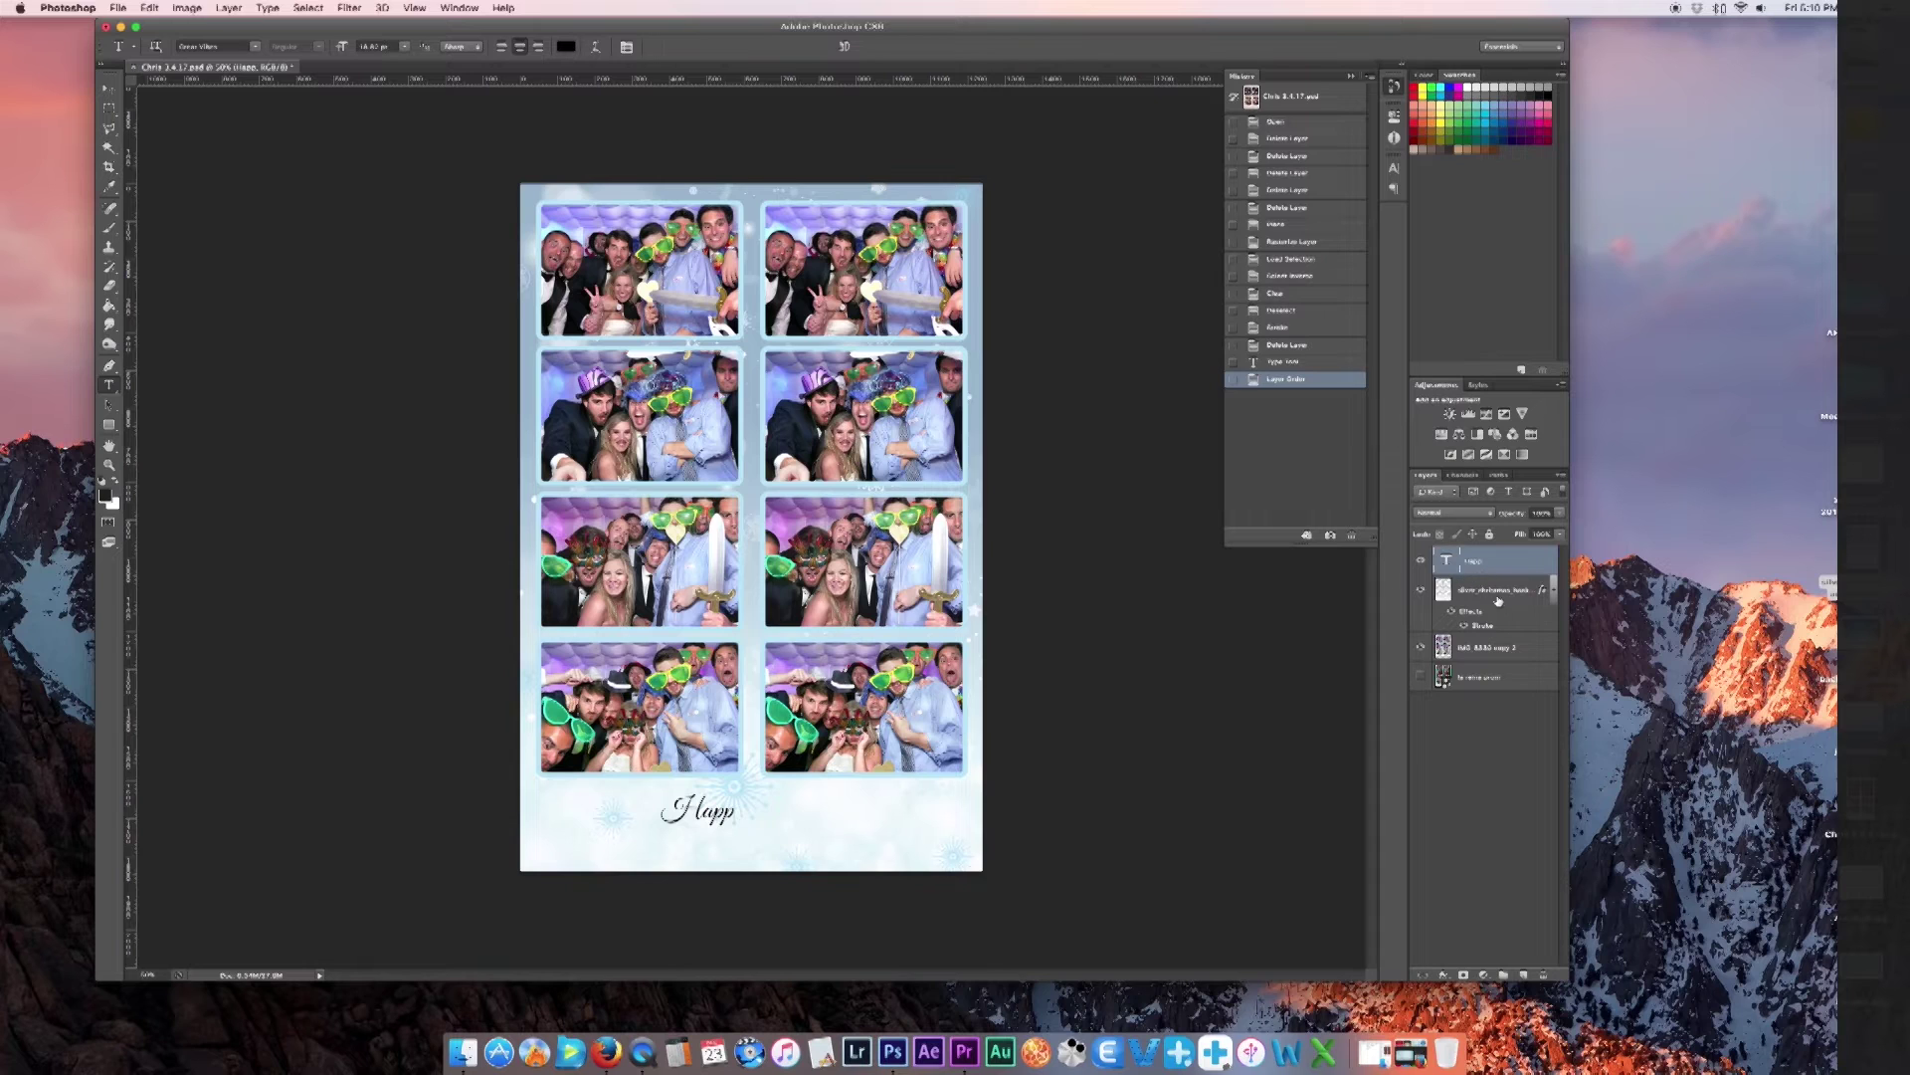
# Finish the caption as 'Happy Holidays' over 'Dec 2016' and select both lines
pyautogui.click(715, 811)
pyautogui.write('y Holidays')
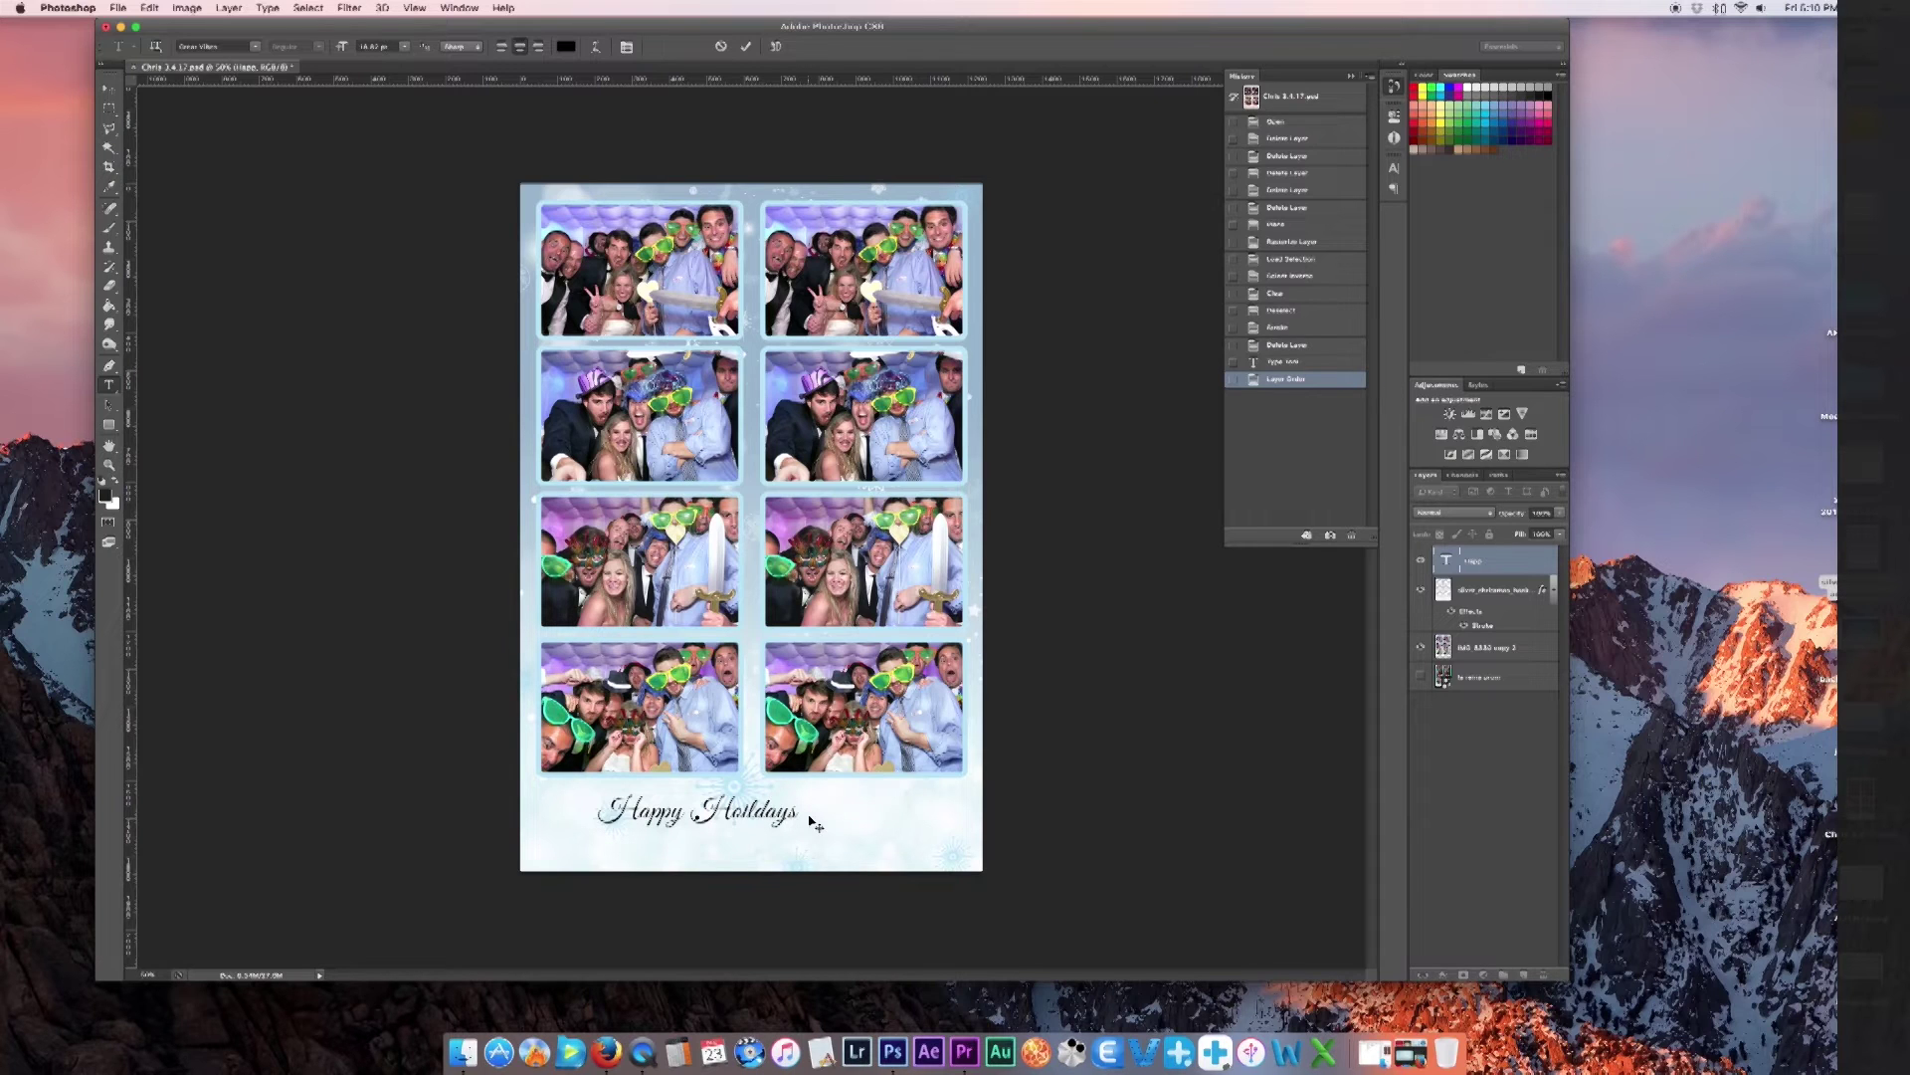
pyautogui.write('Dec 2016')
pyautogui.moveTo(755, 835); pyautogui.dragTo(579, 791)
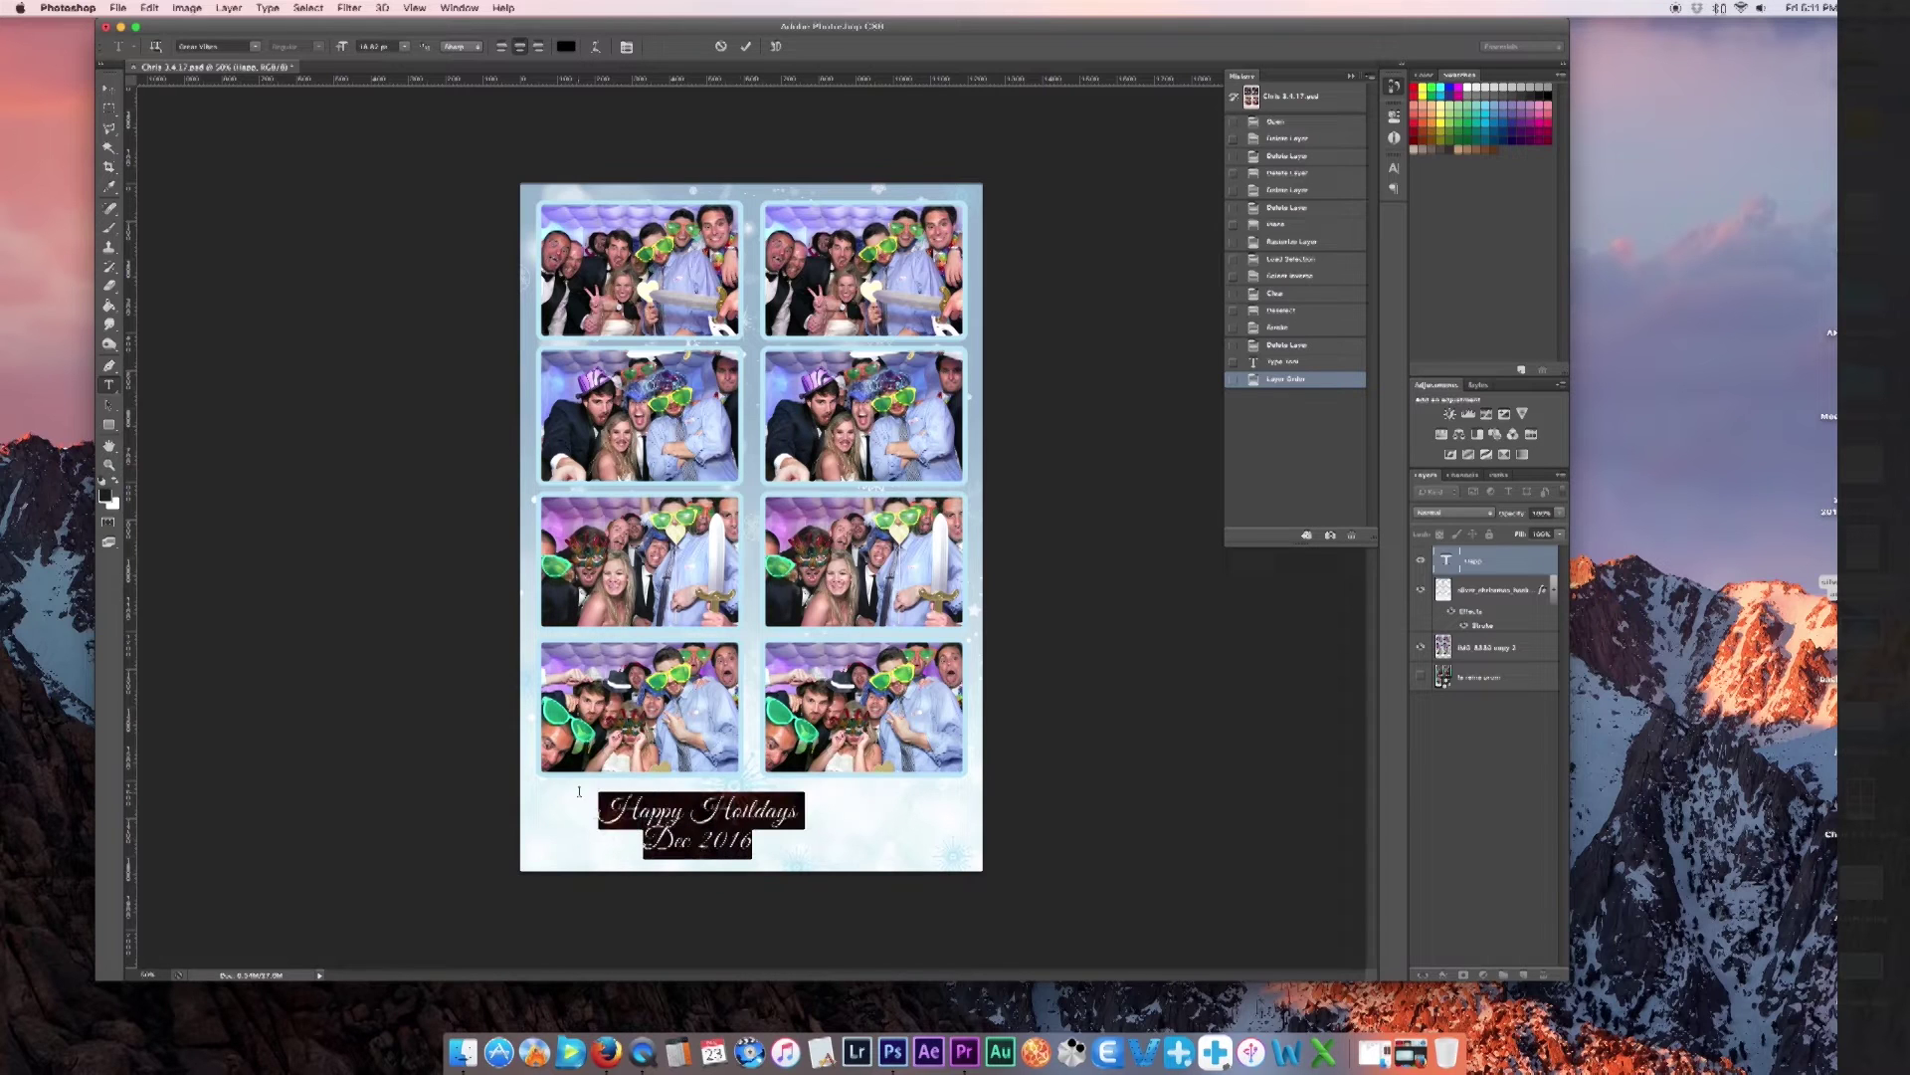
pyautogui.click(566, 47)
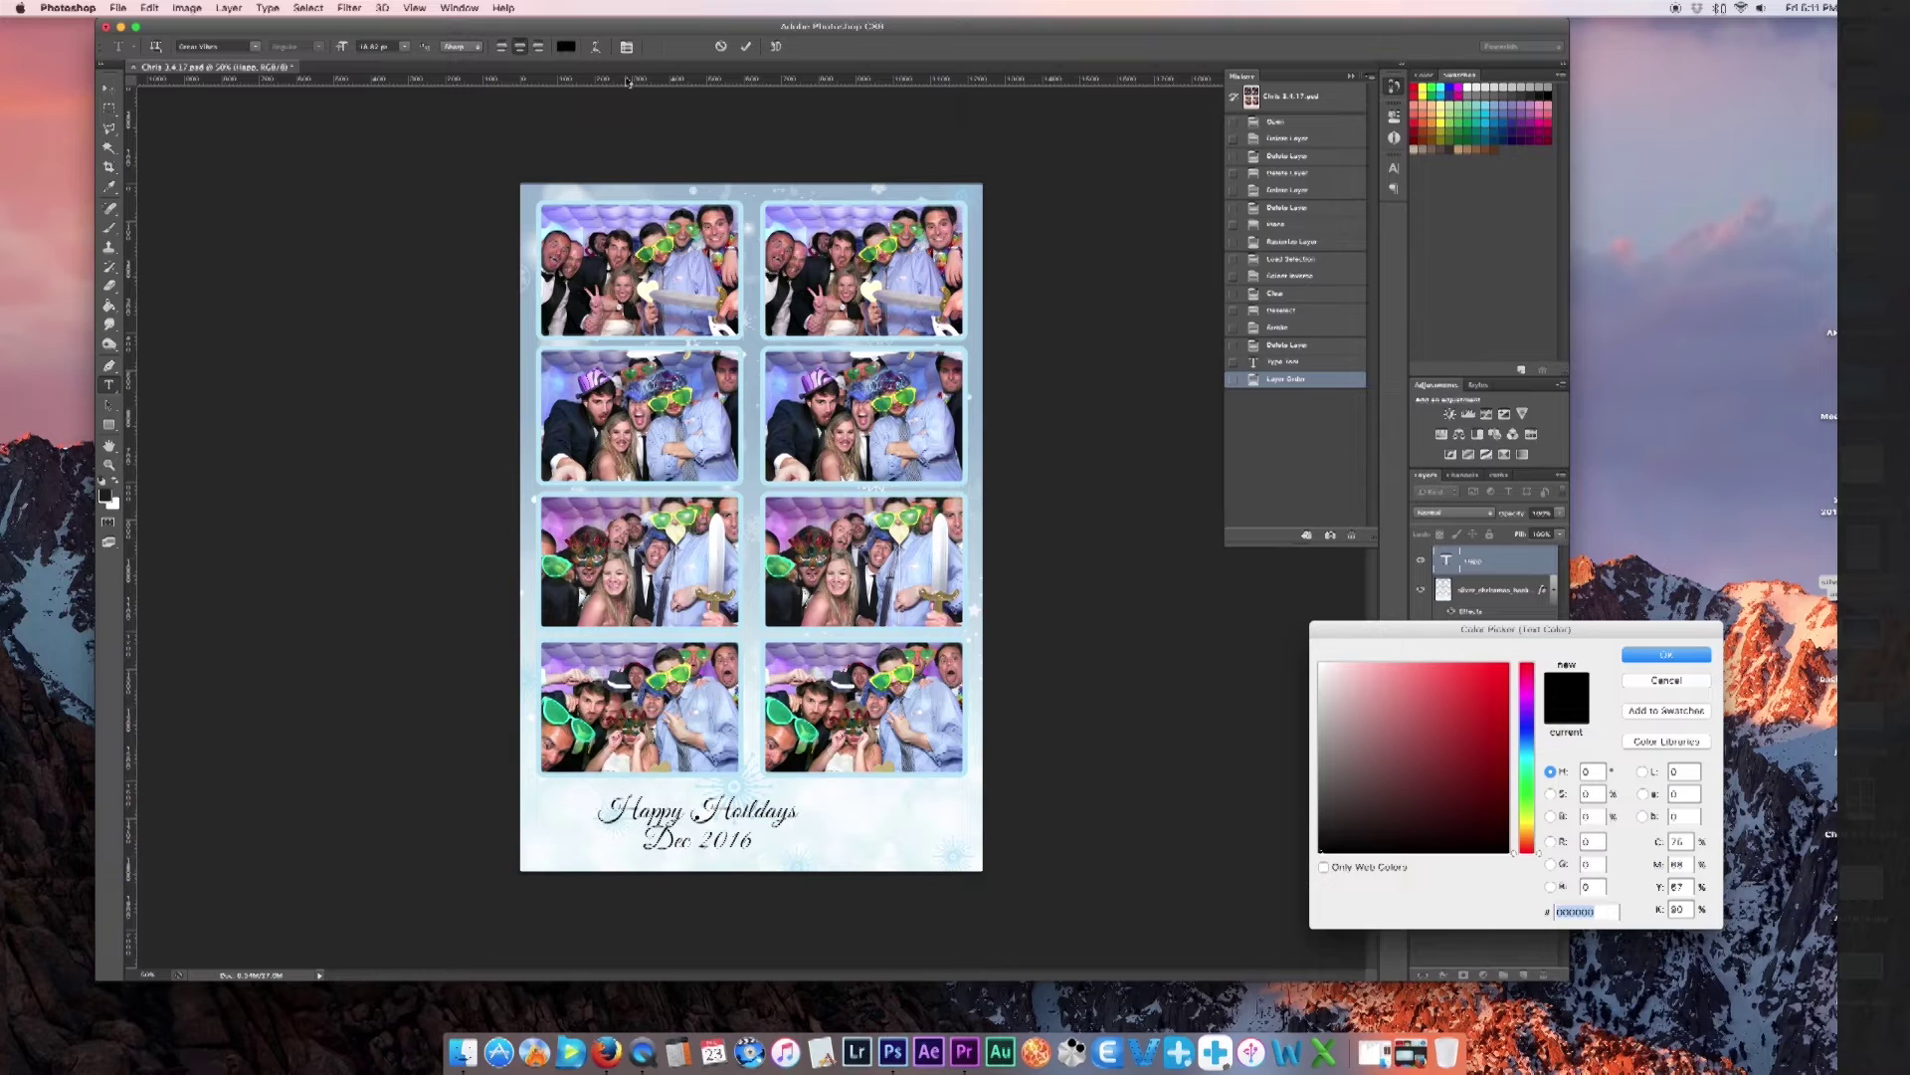
# Colour the caption blue in the Color Picker and commit the text
pyautogui.click(1495, 689)
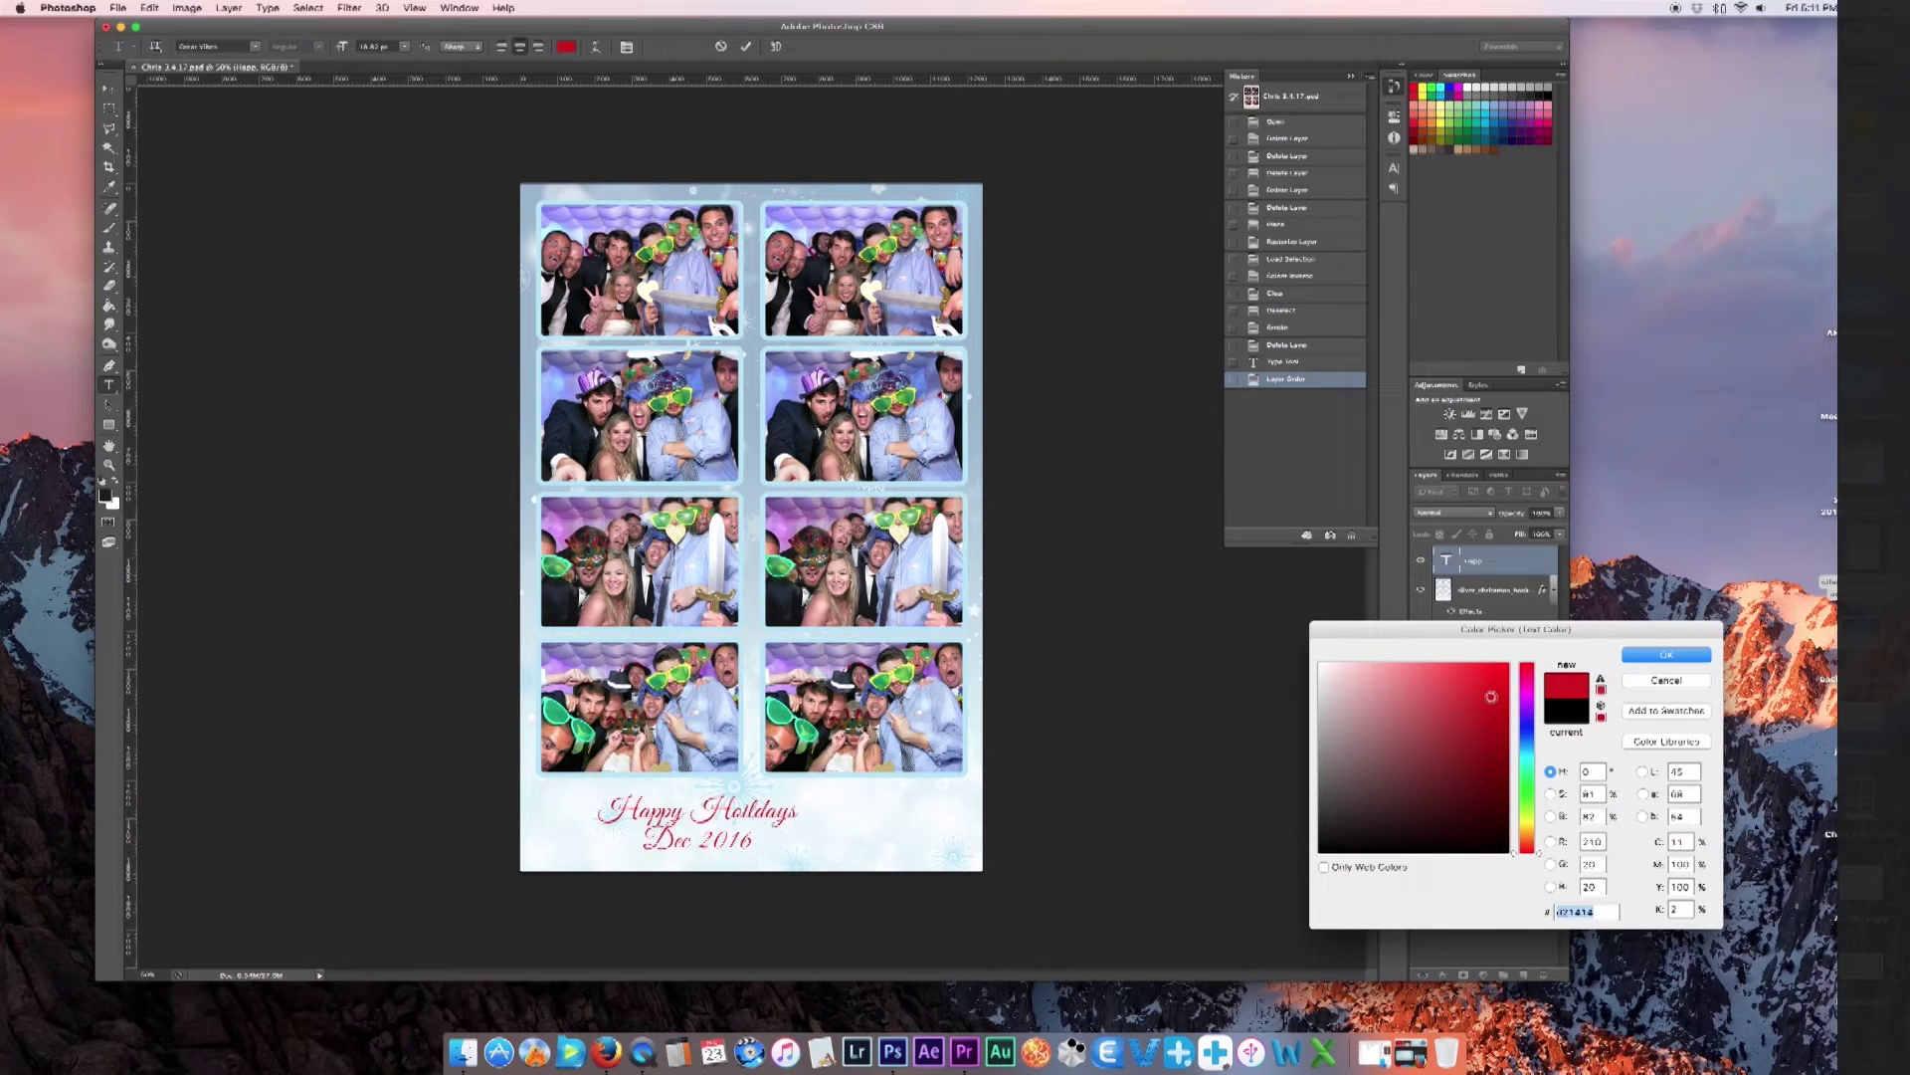
pyautogui.moveTo(1496, 688); pyautogui.dragTo(1512, 660)
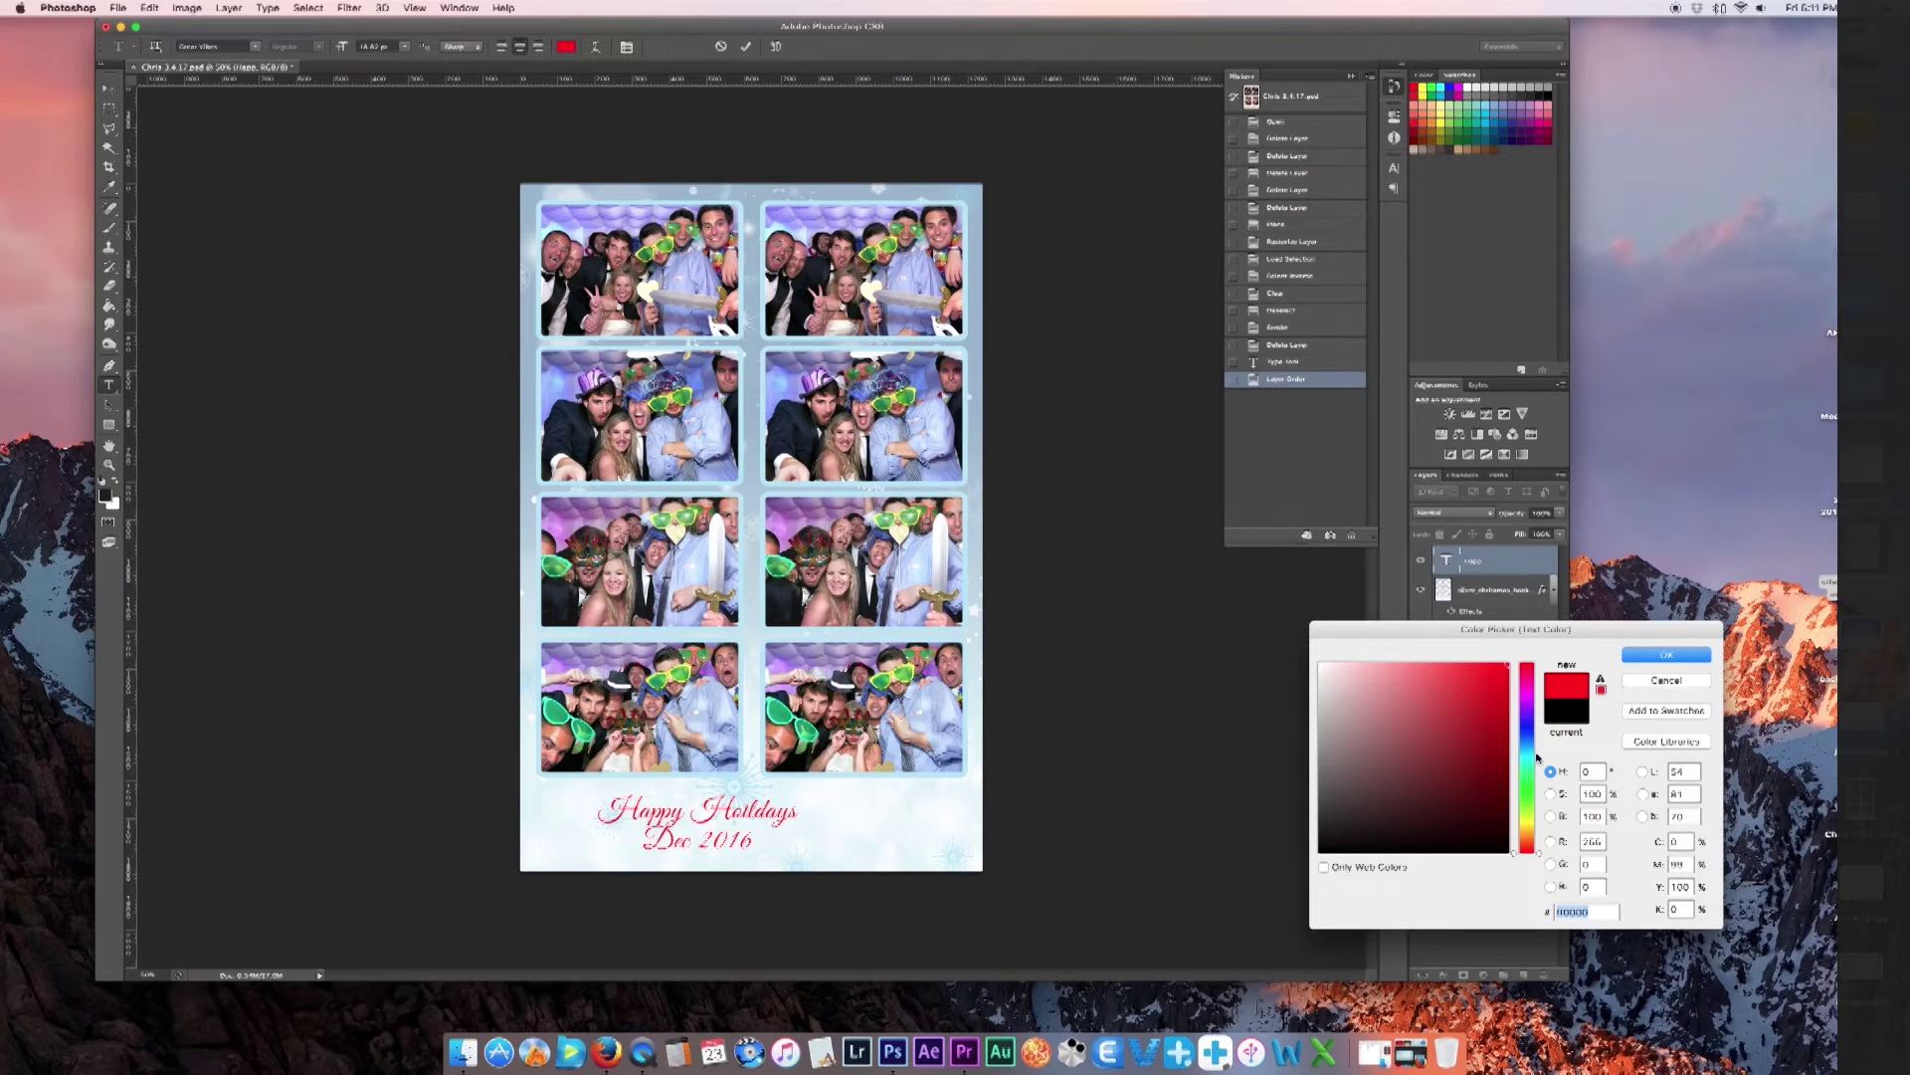
pyautogui.click(1529, 739)
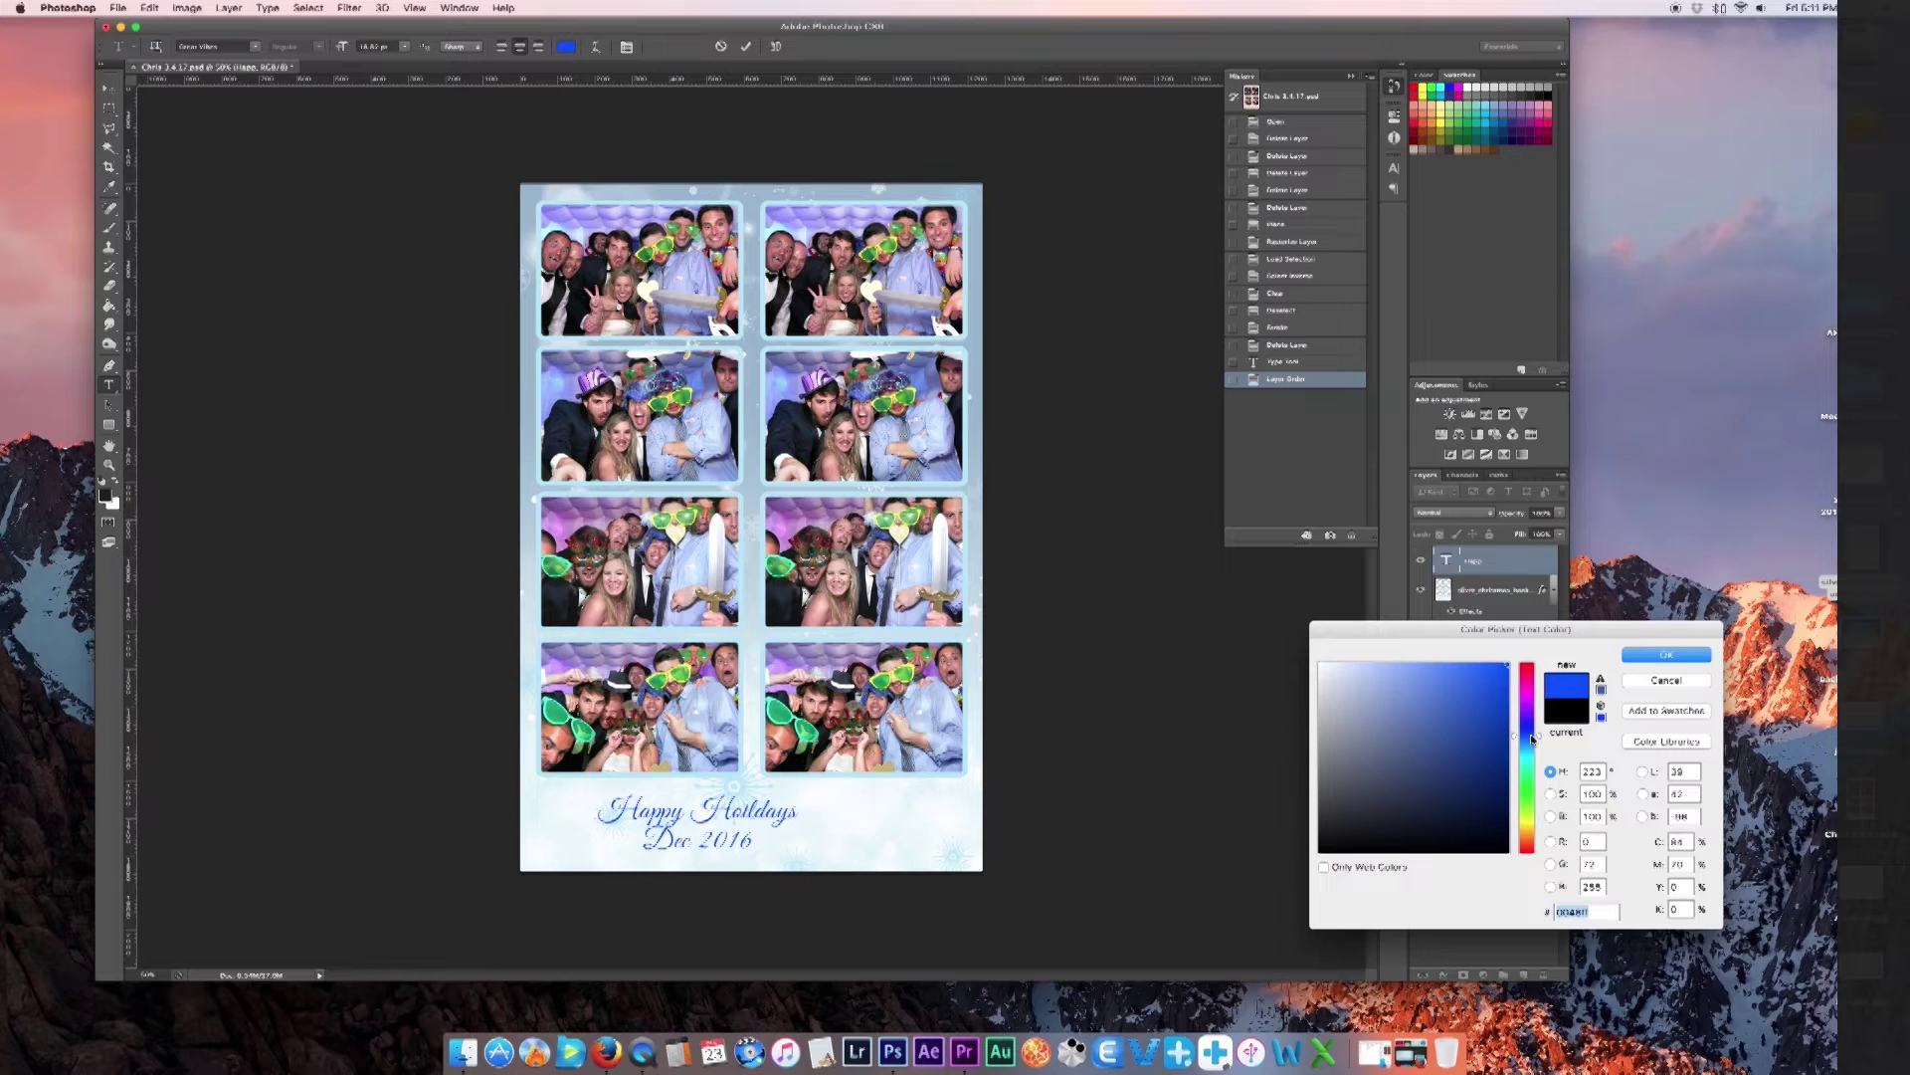
pyautogui.click(1657, 655)
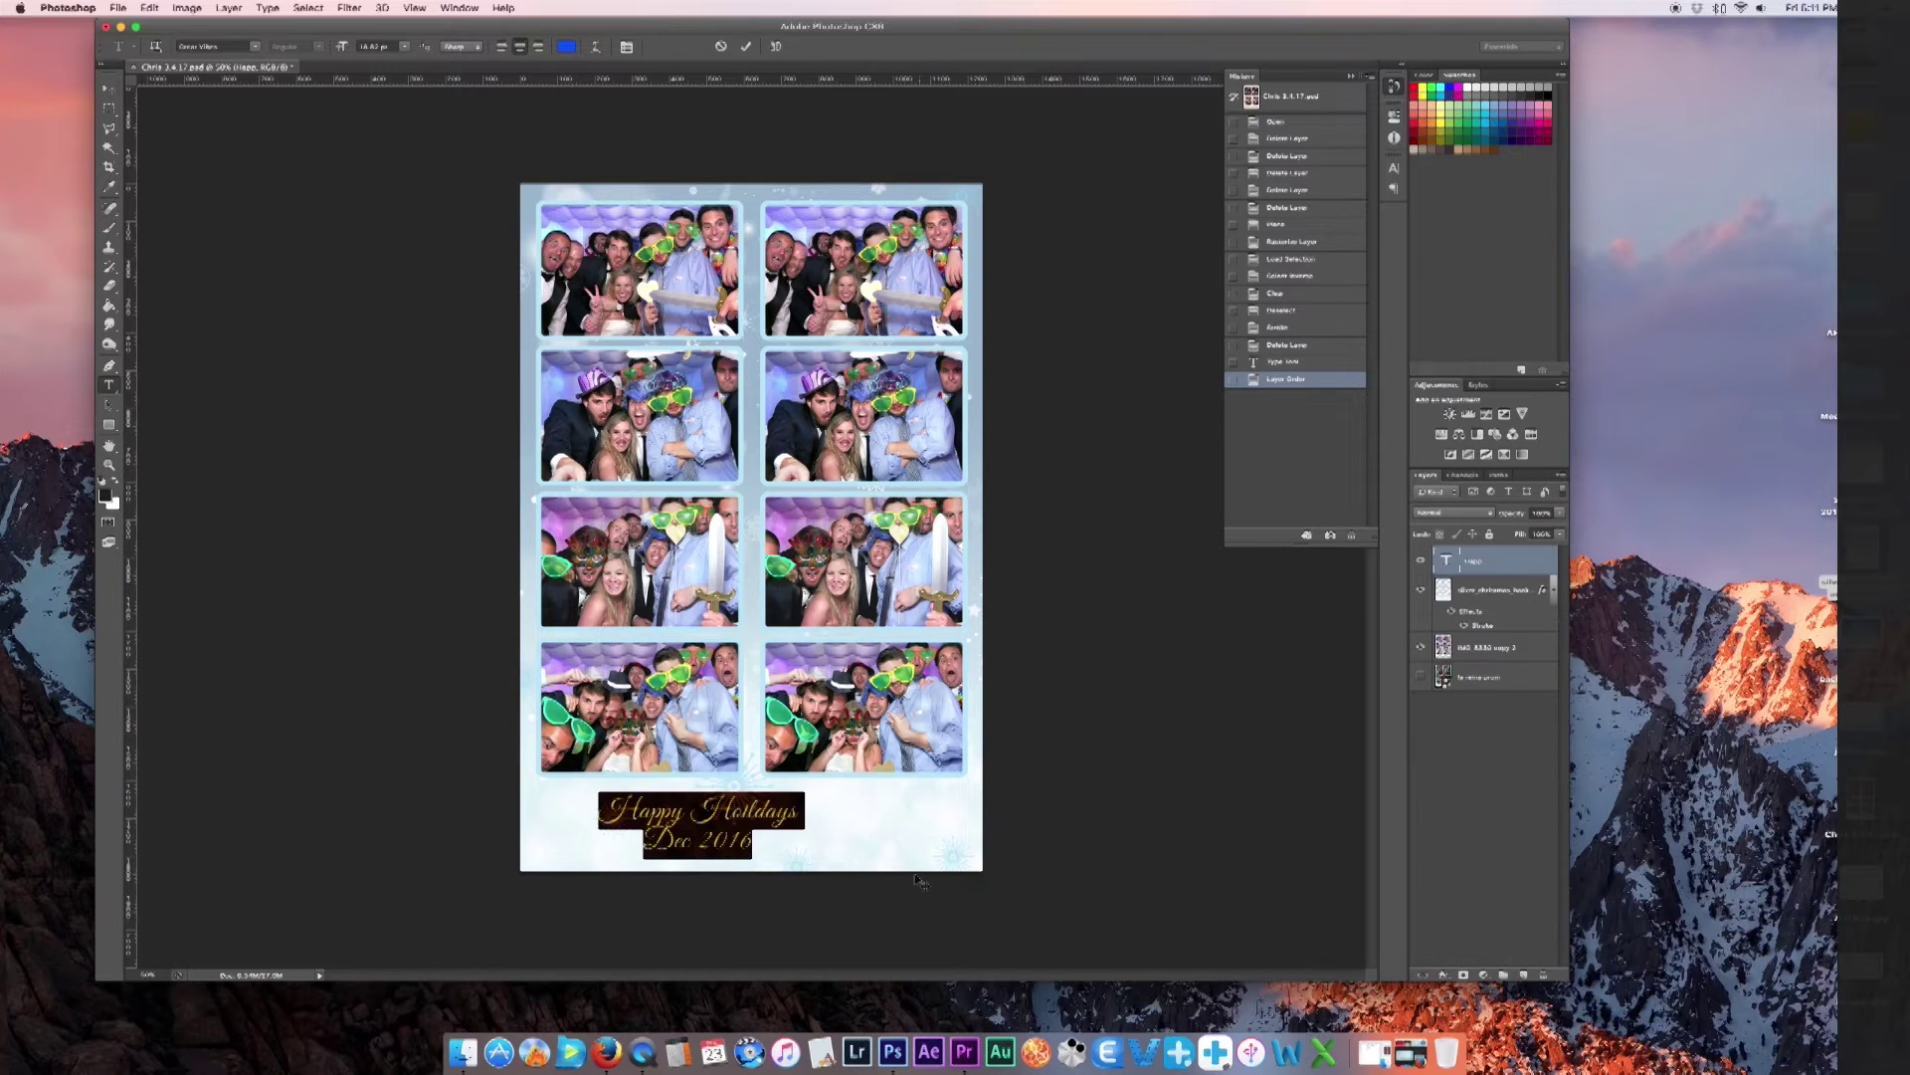
pyautogui.click(738, 818)
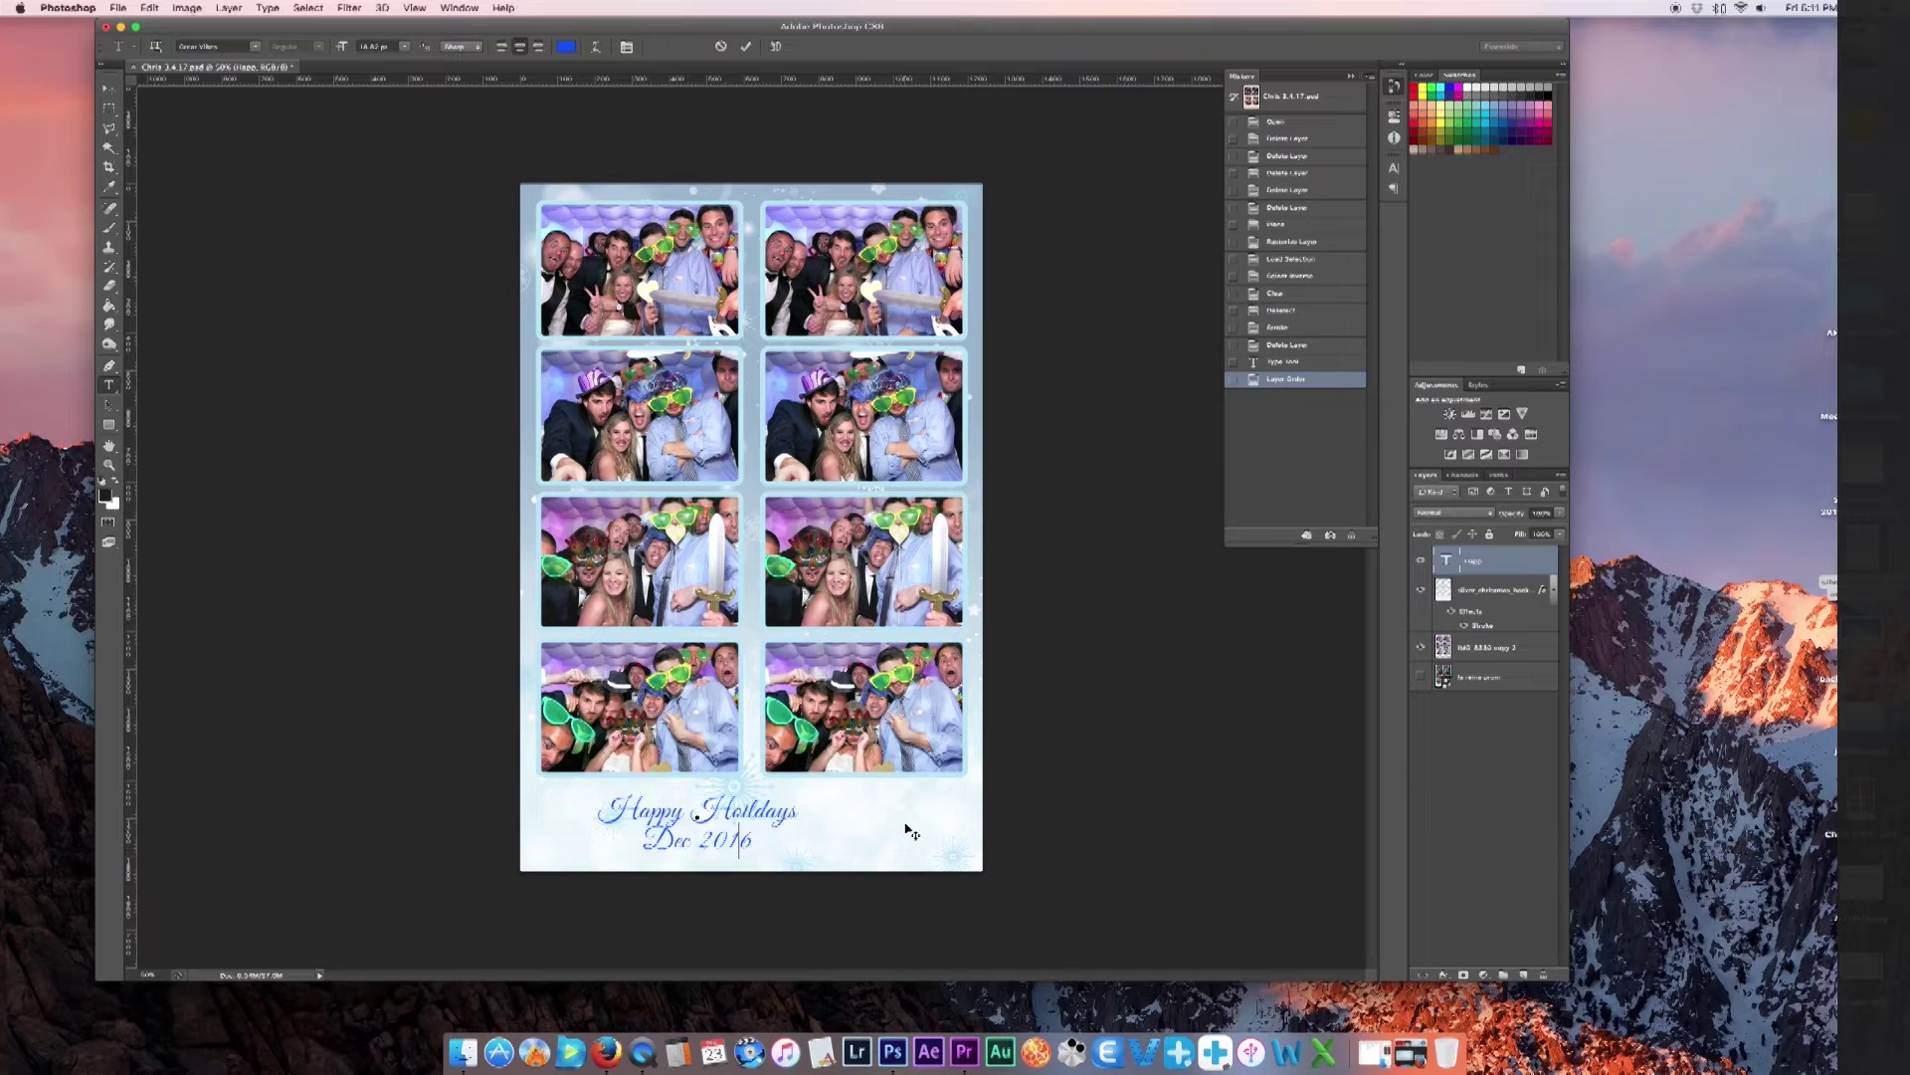
pyautogui.click(1490, 560)
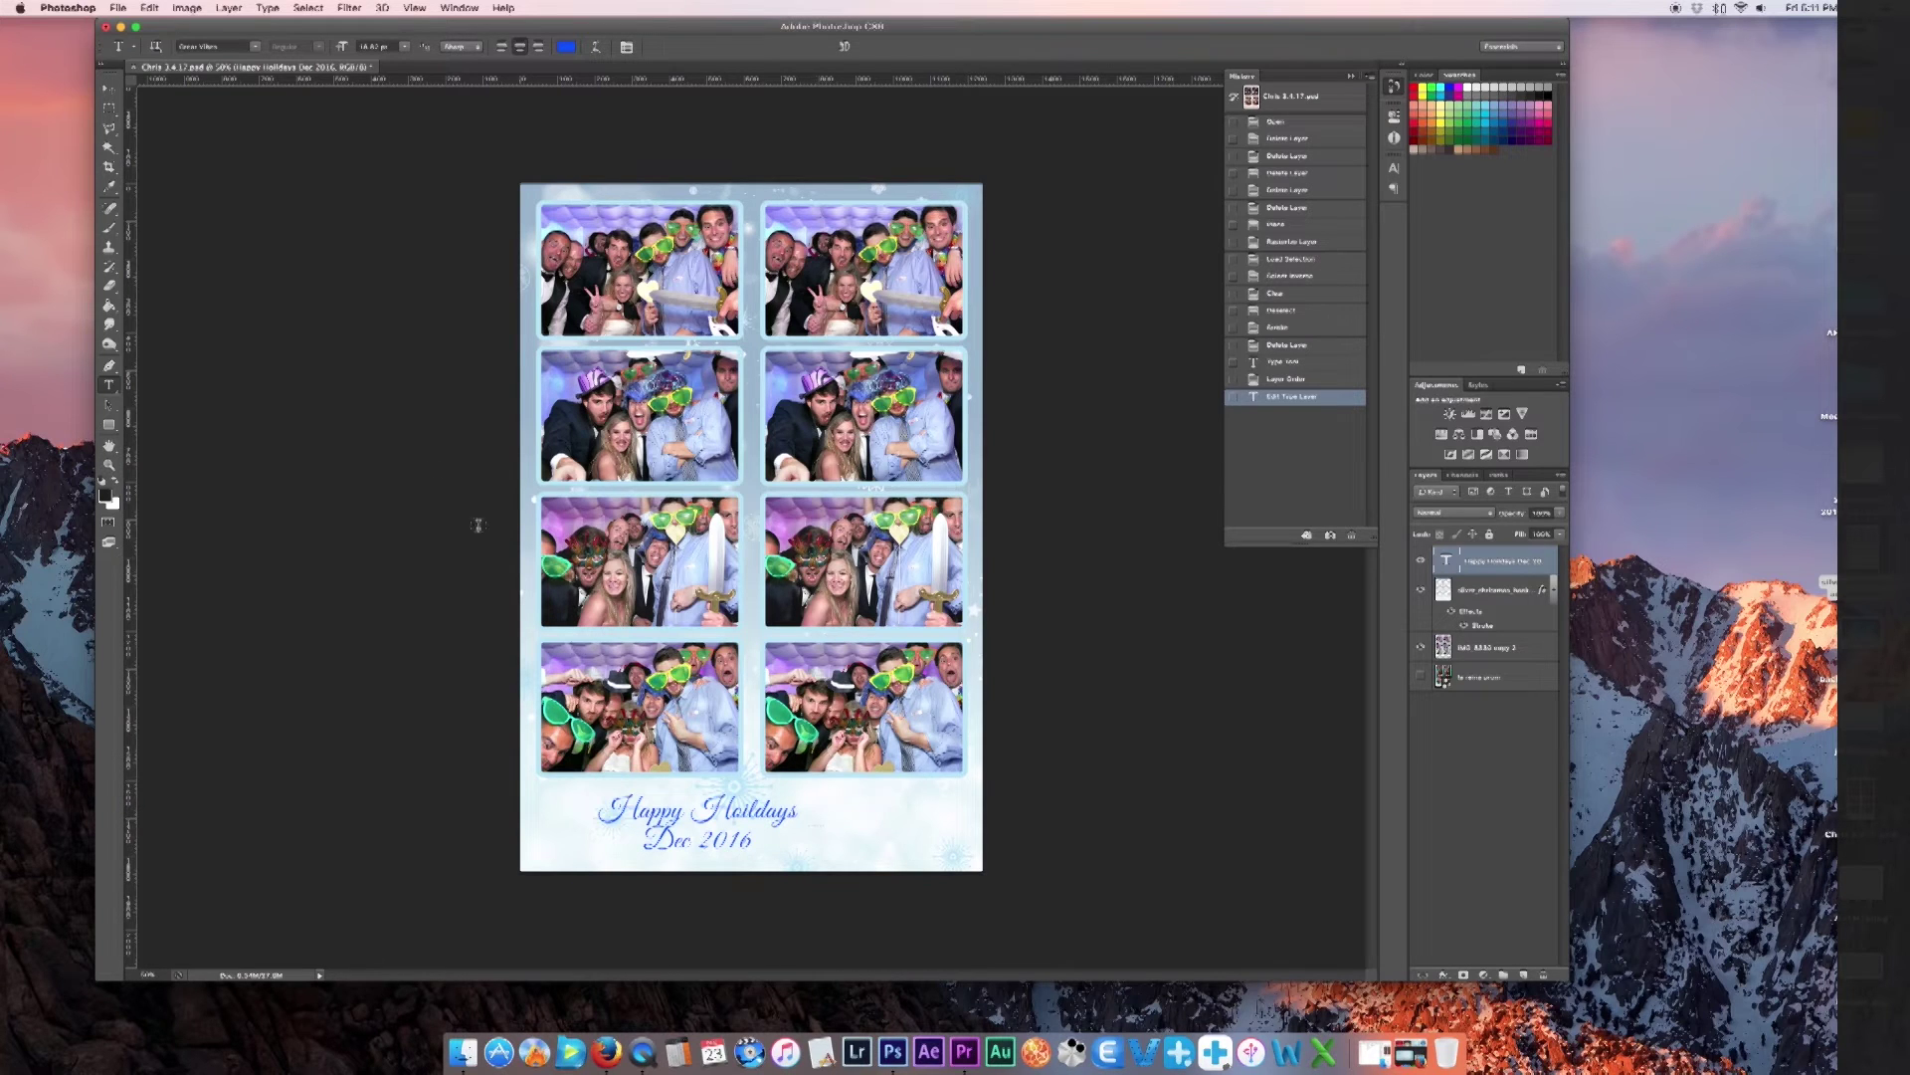
# Move the 'Happy Holidays Dec 2016' text beneath the left photo column and shrink it slightly
pyautogui.click(110, 91)
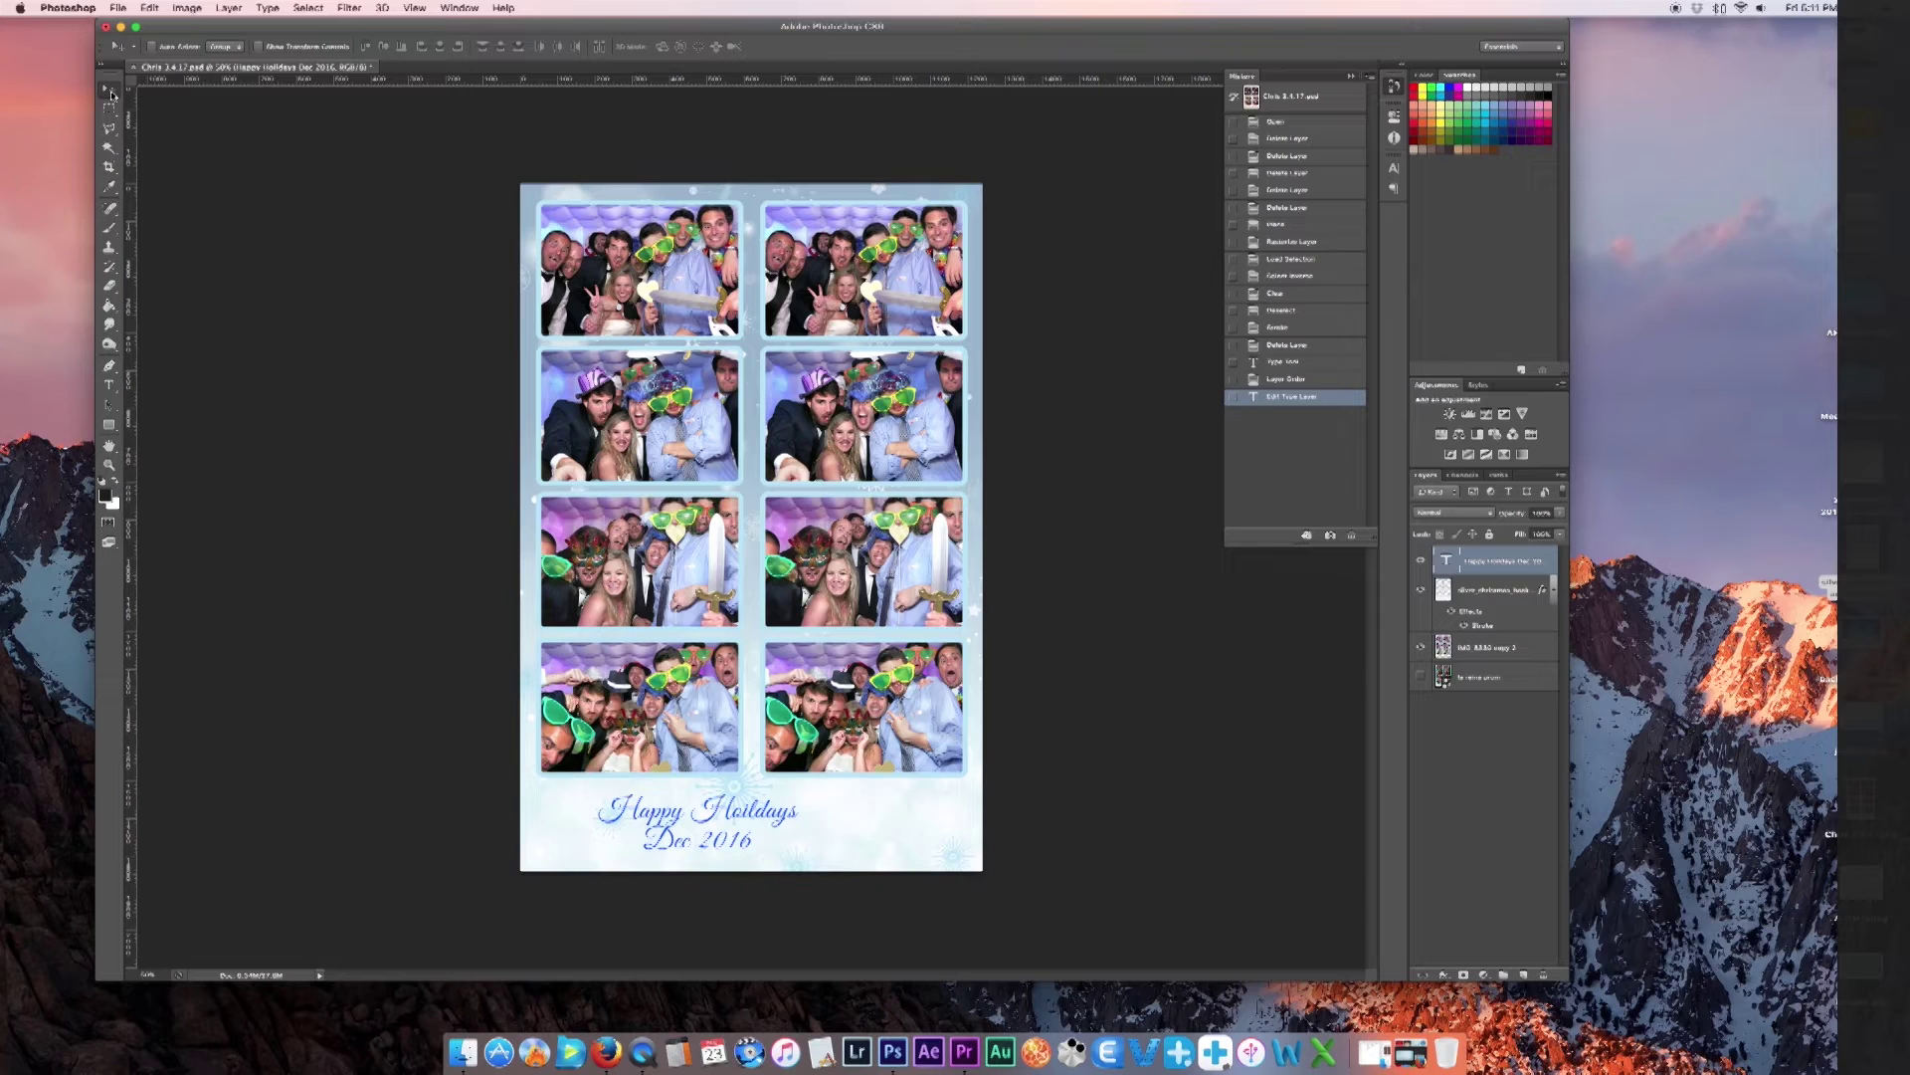
pyautogui.moveTo(706, 818); pyautogui.dragTo(648, 802)
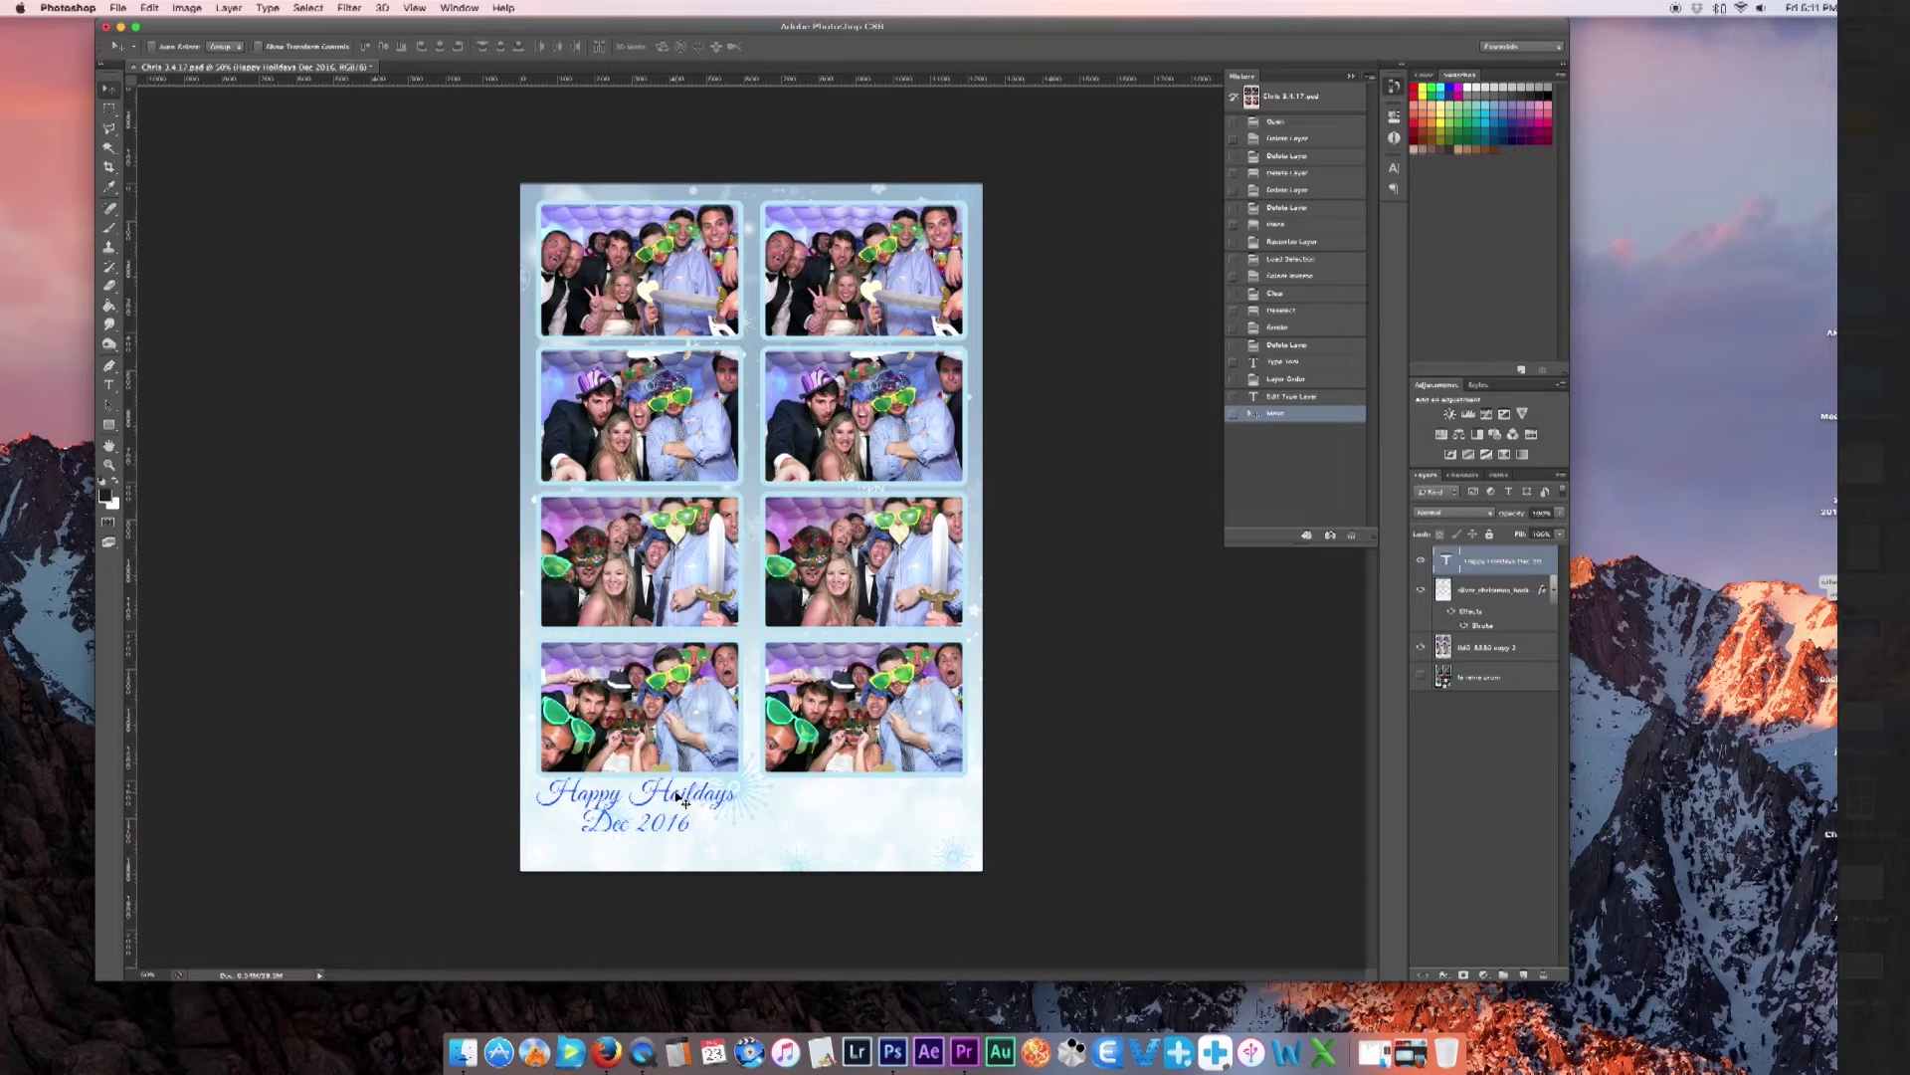
pyautogui.press('super+t')
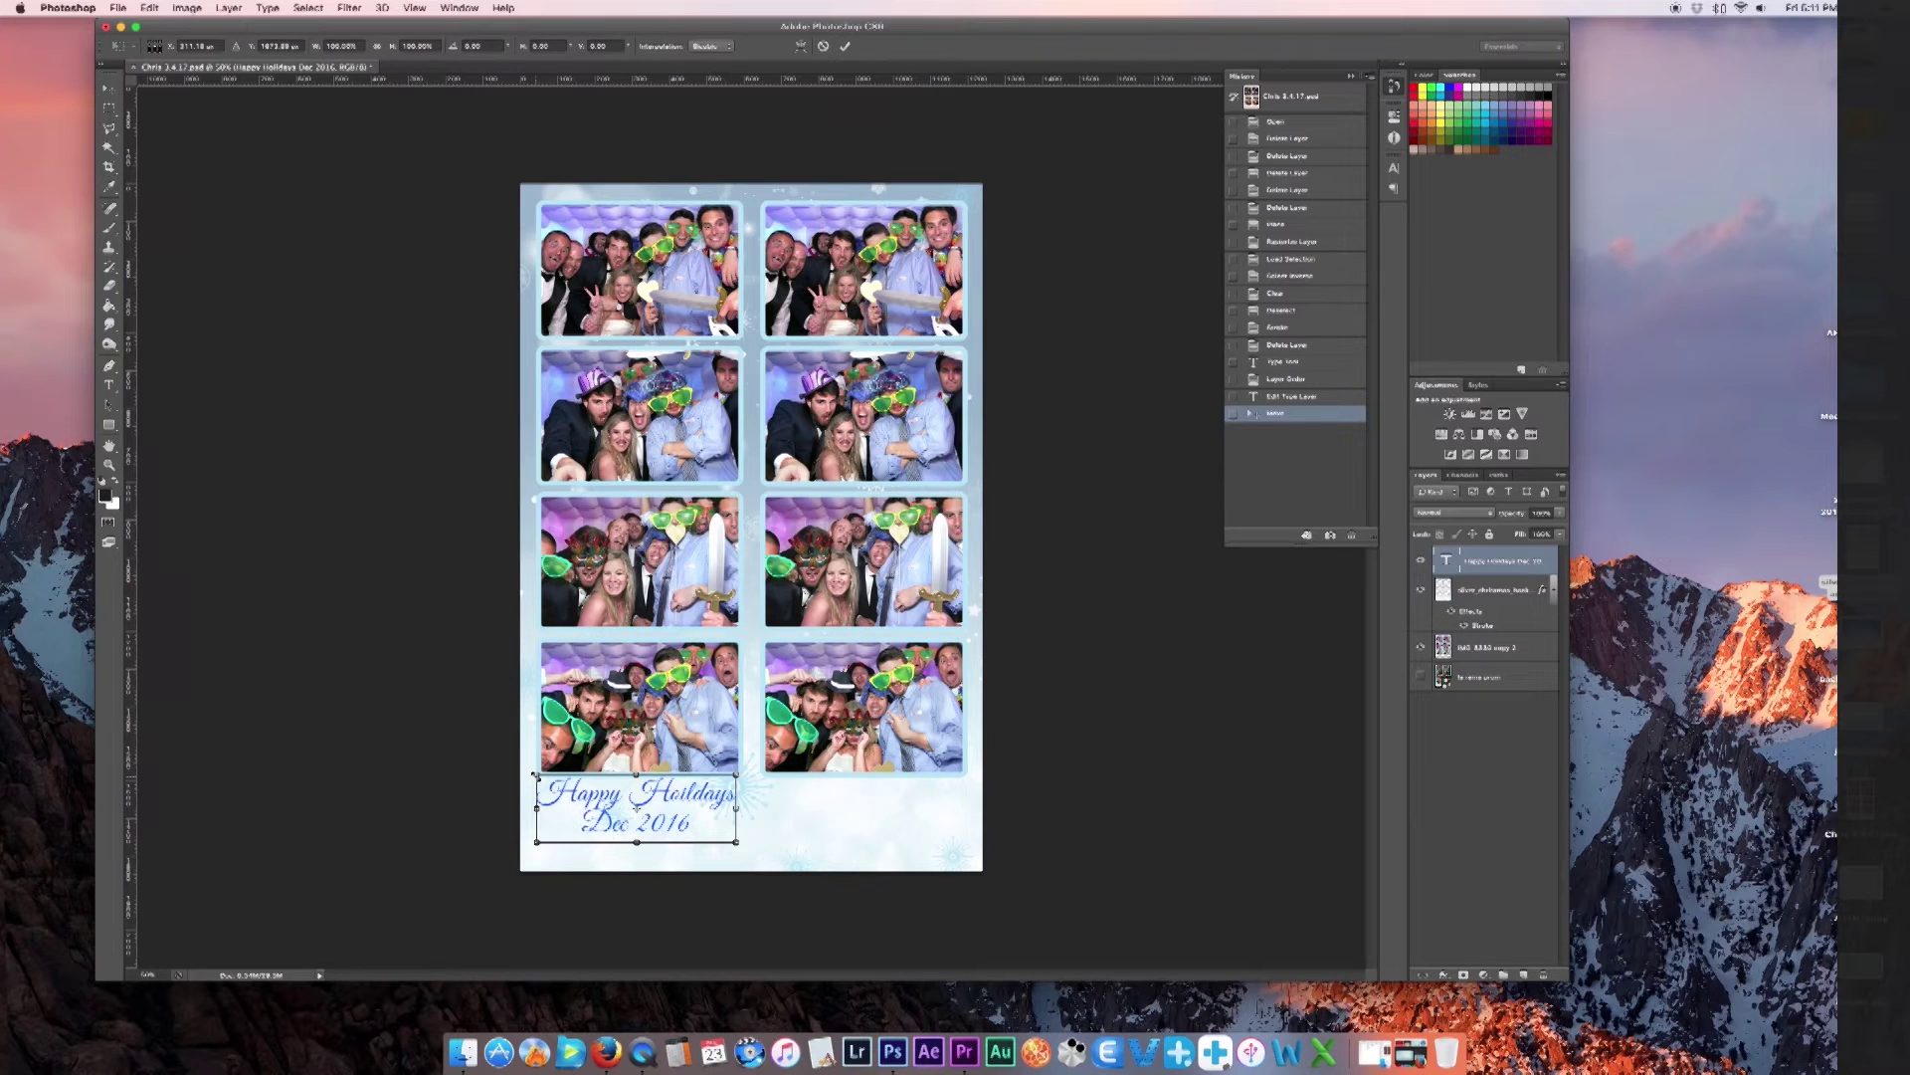
pyautogui.moveTo(535, 774); pyautogui.dragTo(541, 775)
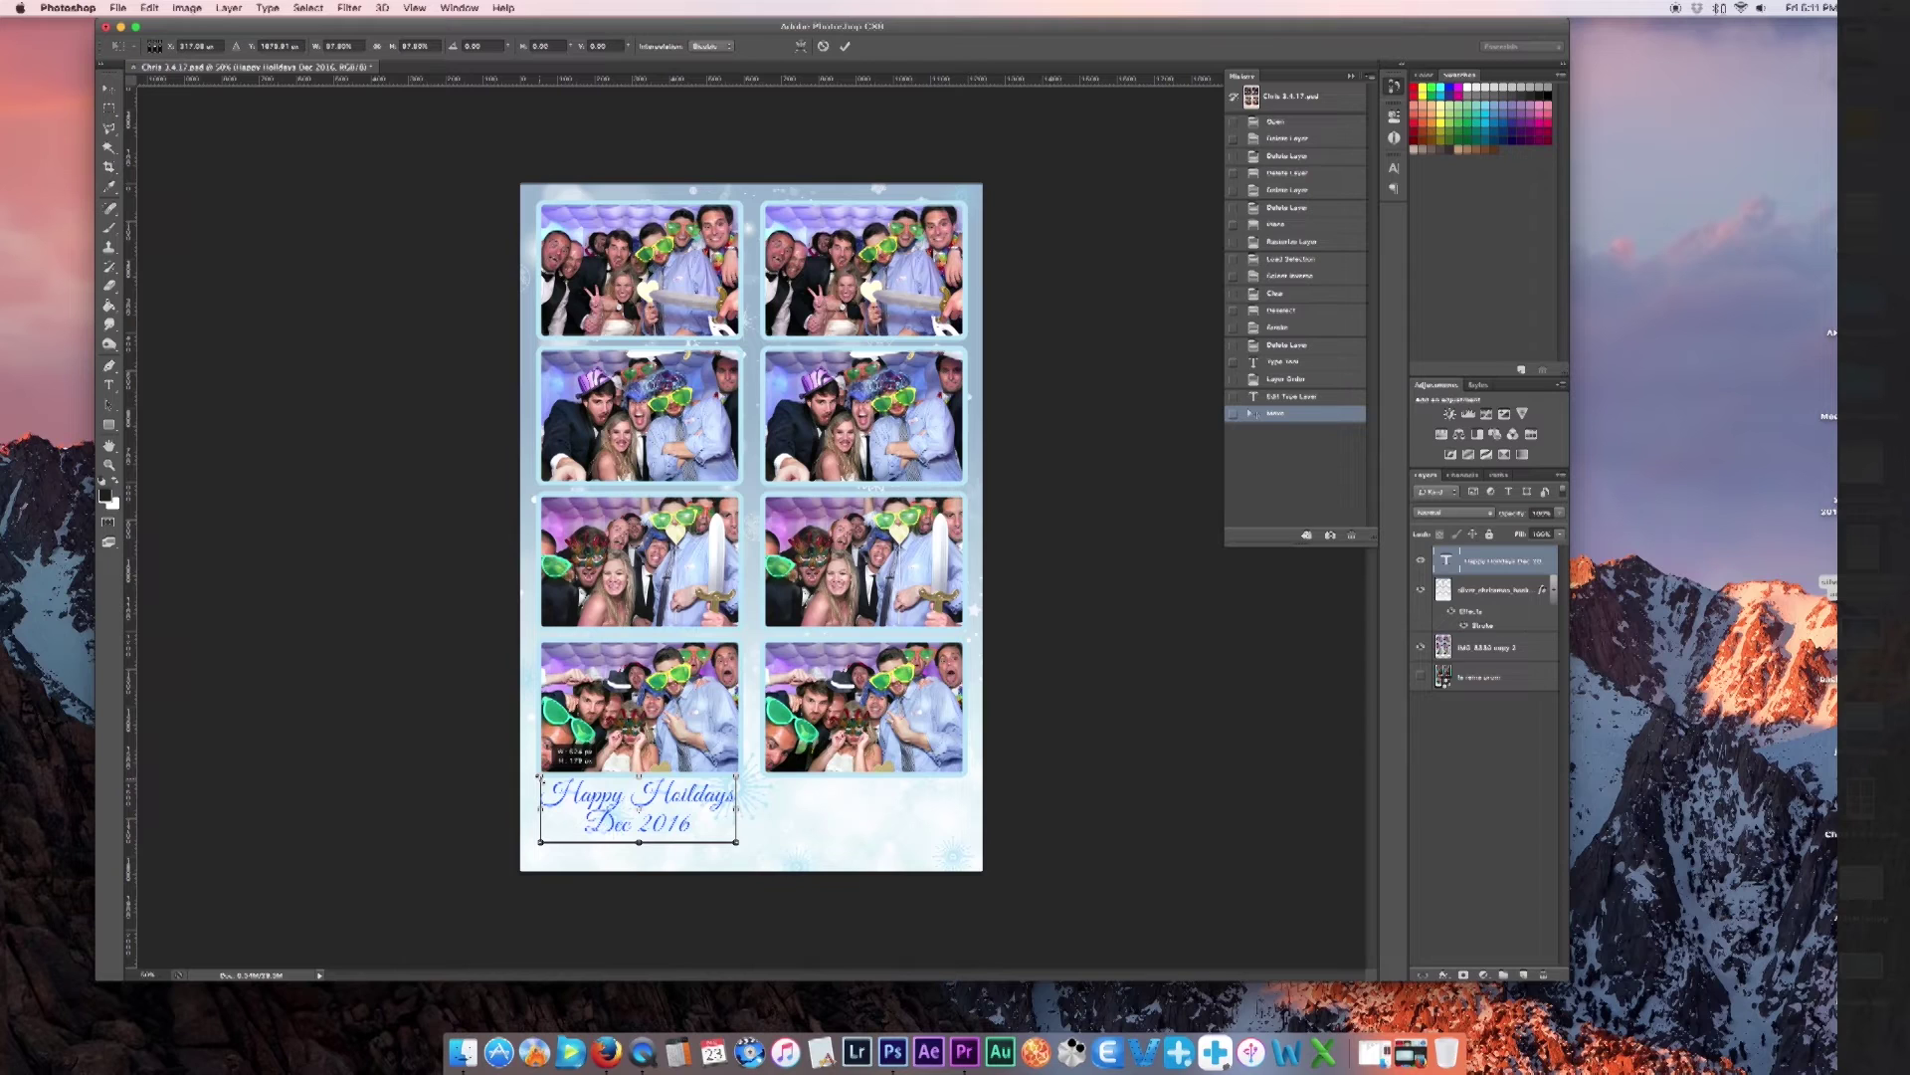
pyautogui.moveTo(540, 775); pyautogui.dragTo(540, 775)
pyautogui.press('Return')
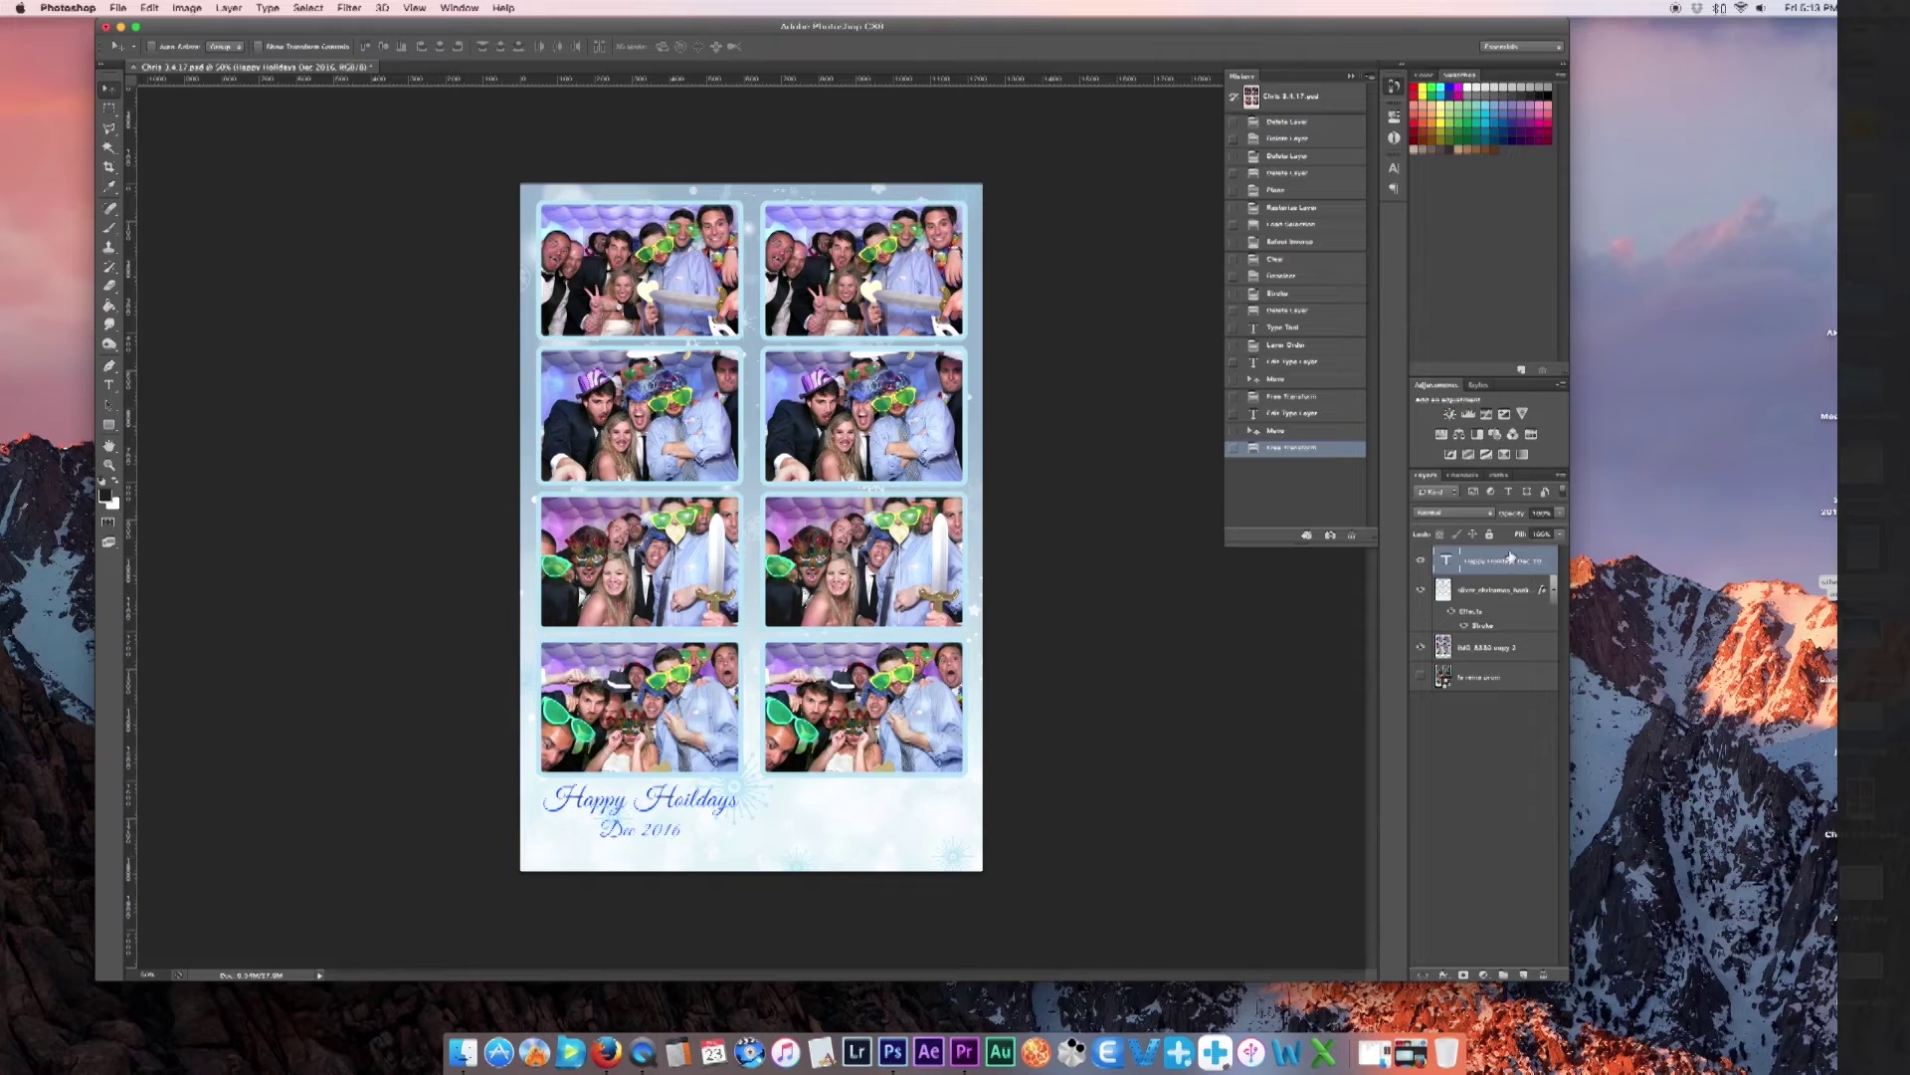
# Duplicate the 'Happy Holidays Dec 2016' text layer
pyautogui.rightClick(1511, 556)
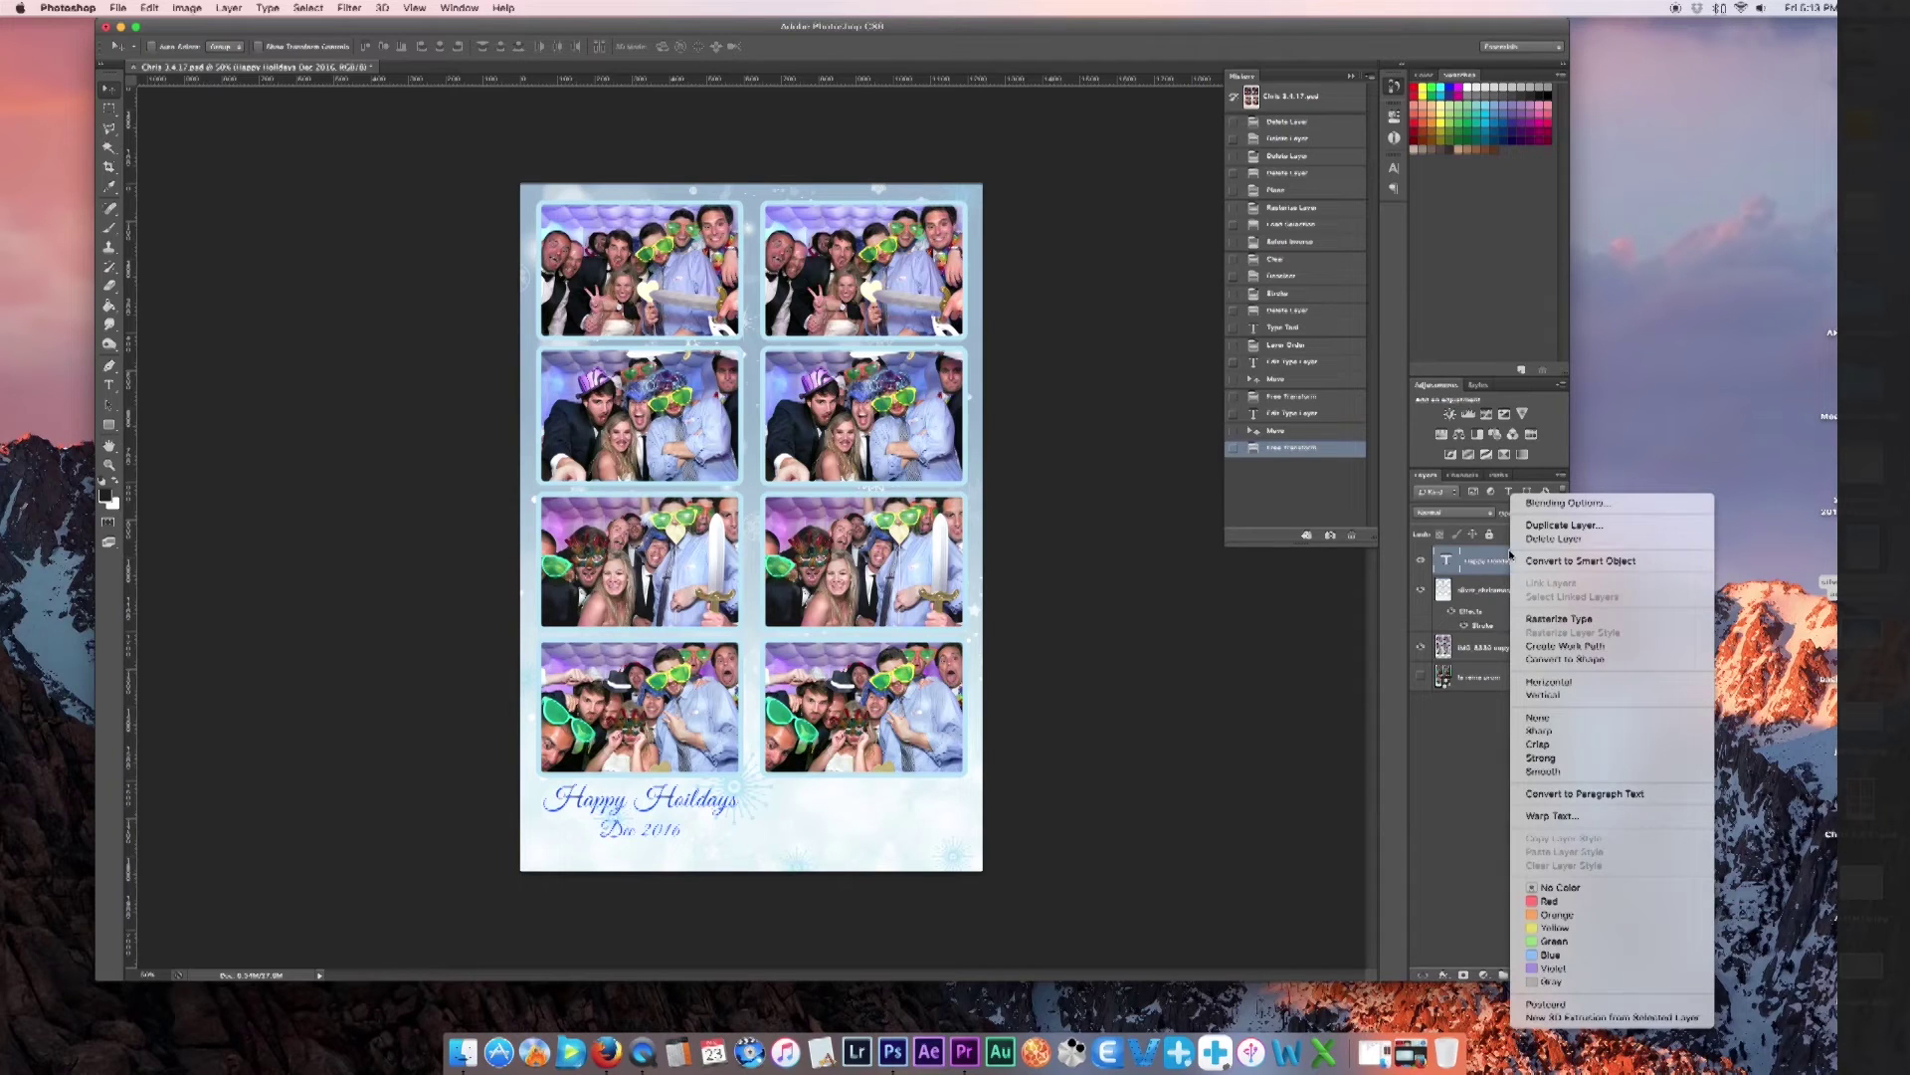
pyautogui.click(1565, 527)
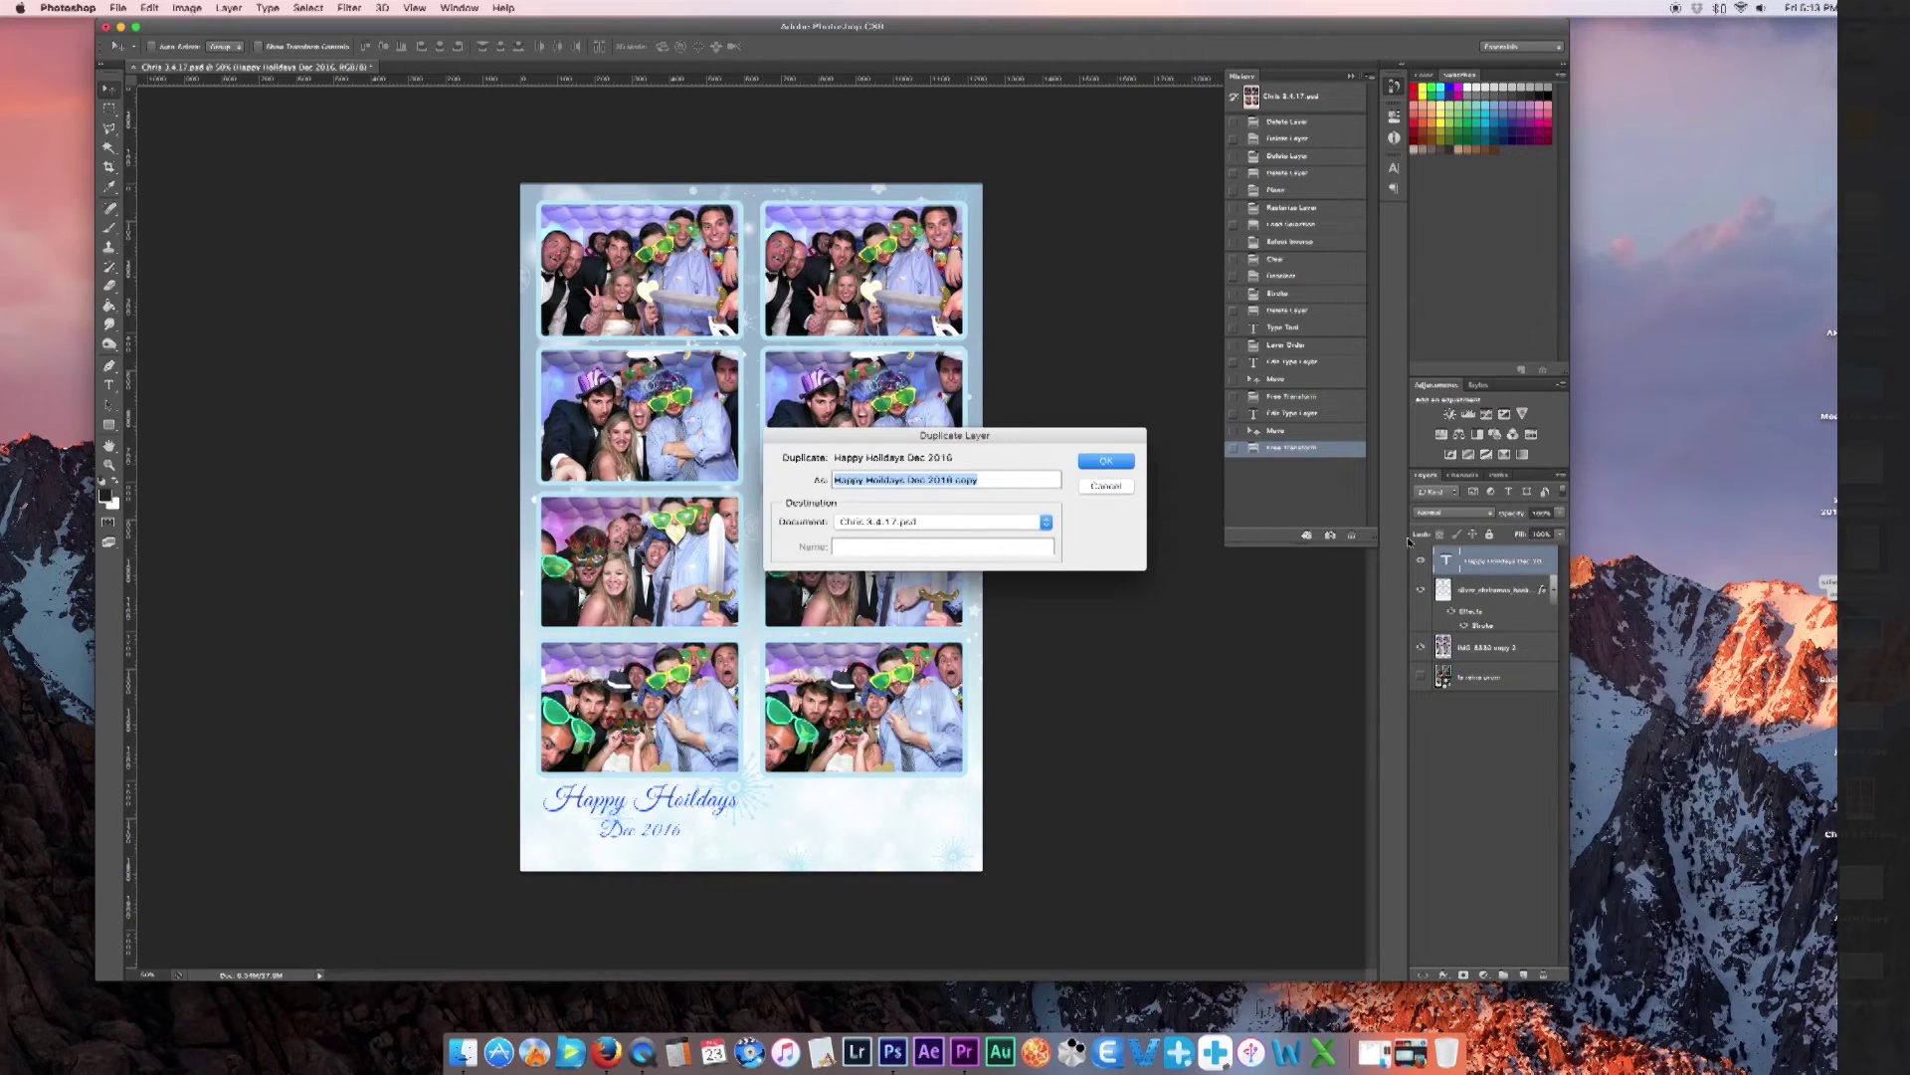
pyautogui.click(1104, 464)
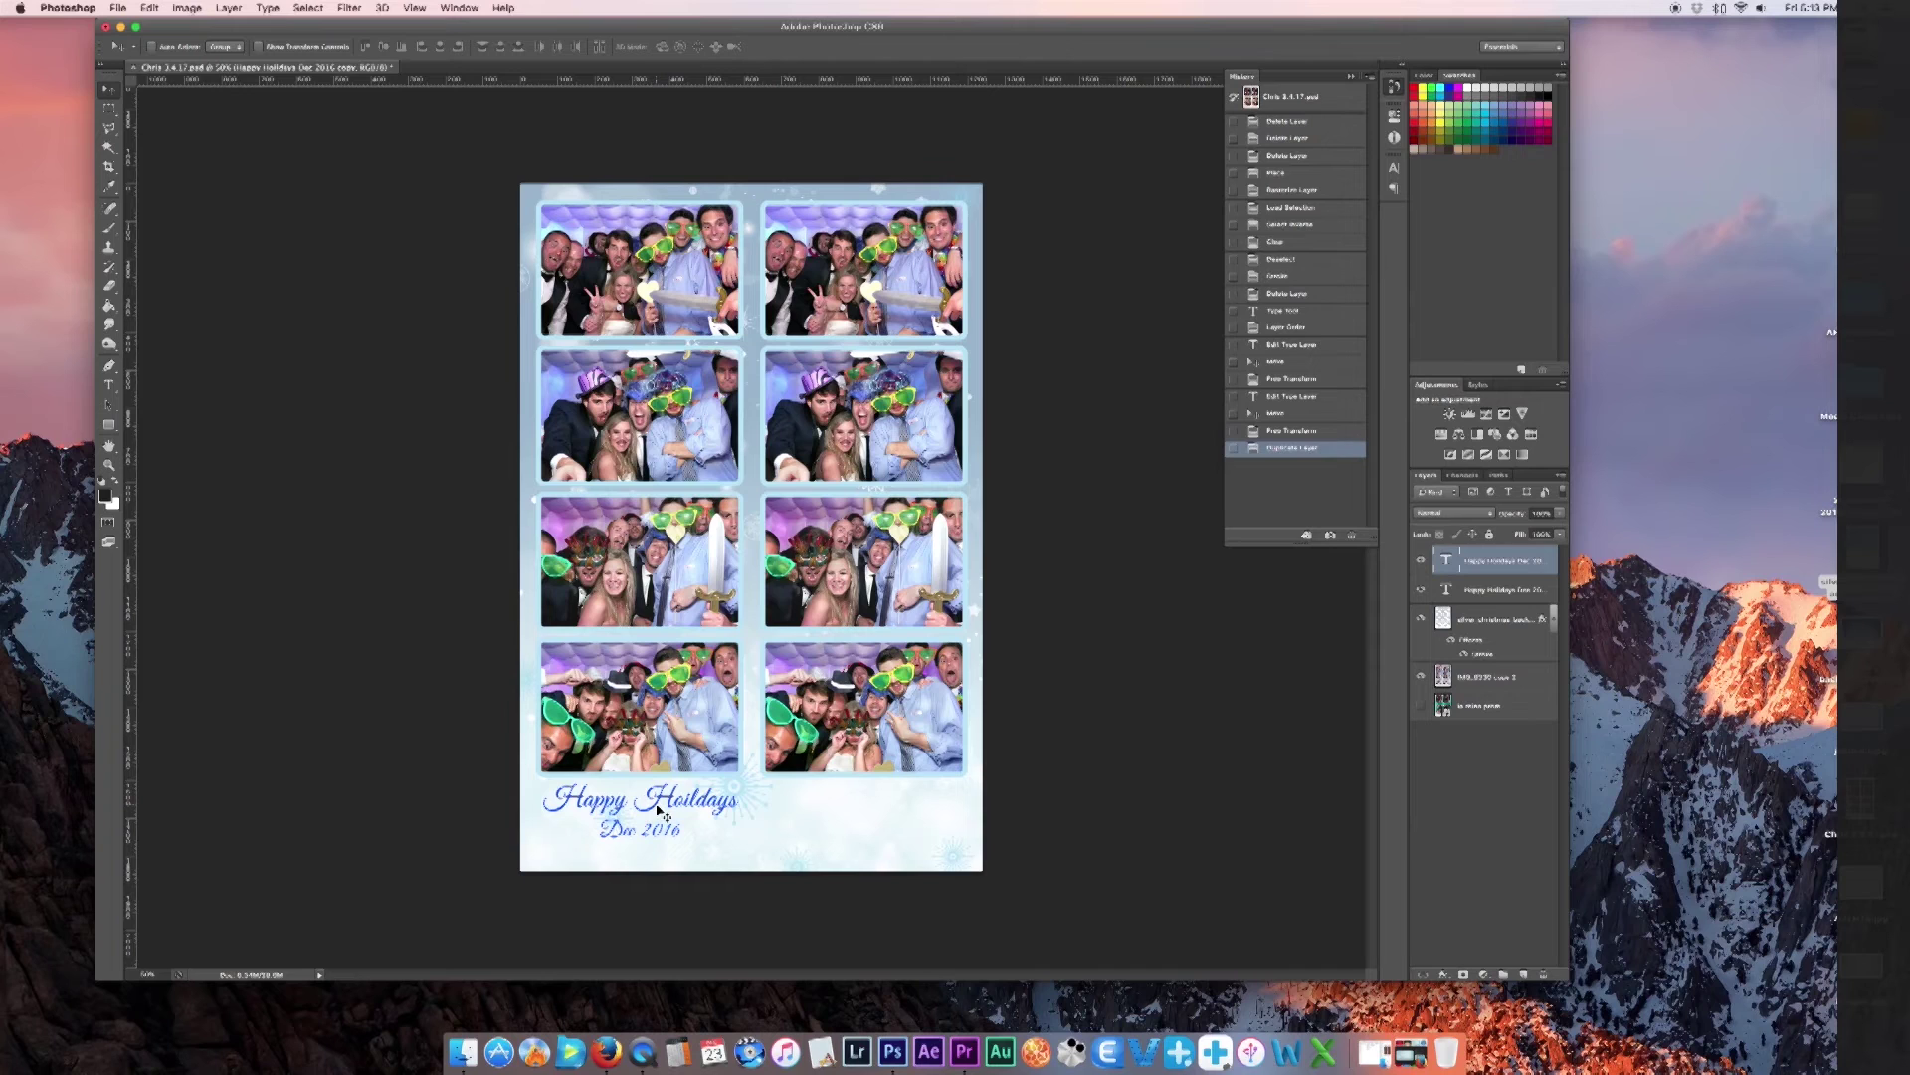
# Position the copied greeting beneath the right photo column, nudging it two pixels right
pyautogui.moveTo(658, 811); pyautogui.dragTo(873, 824)
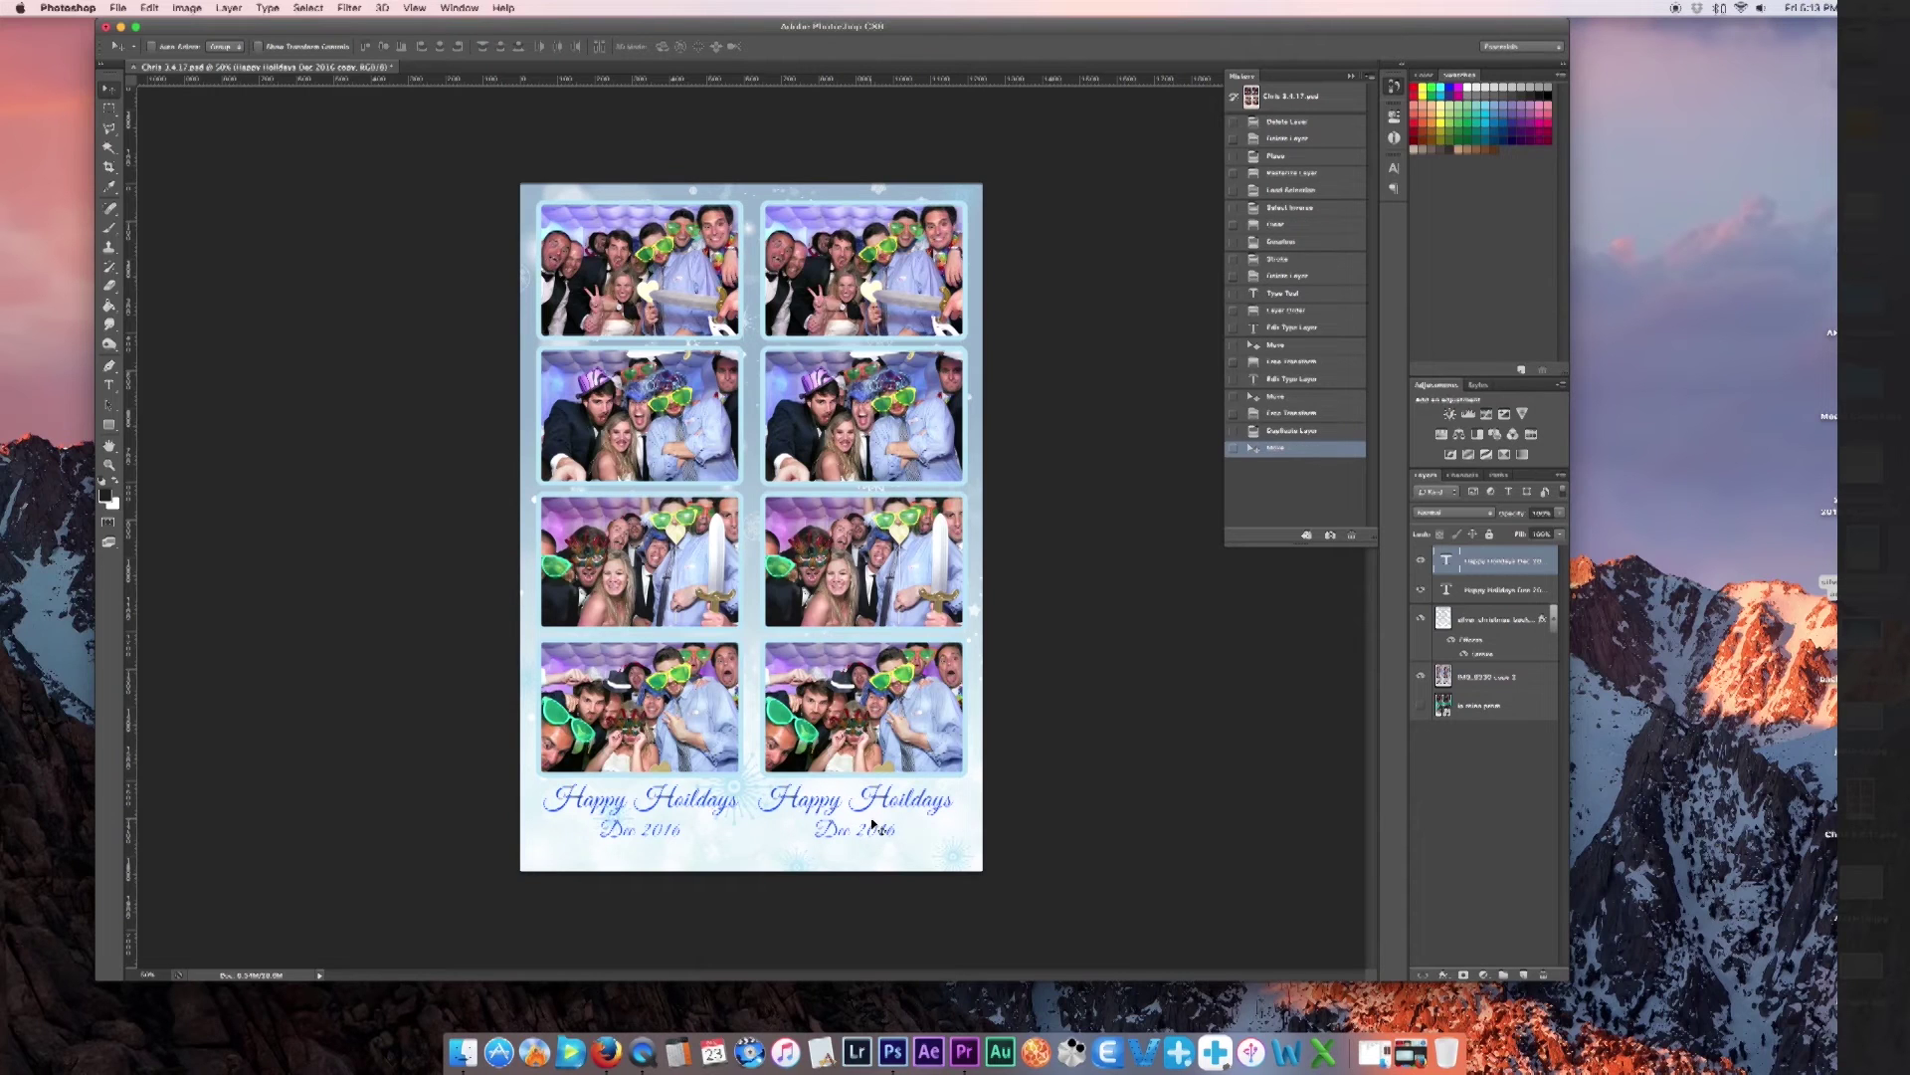
pyautogui.press('super+t')
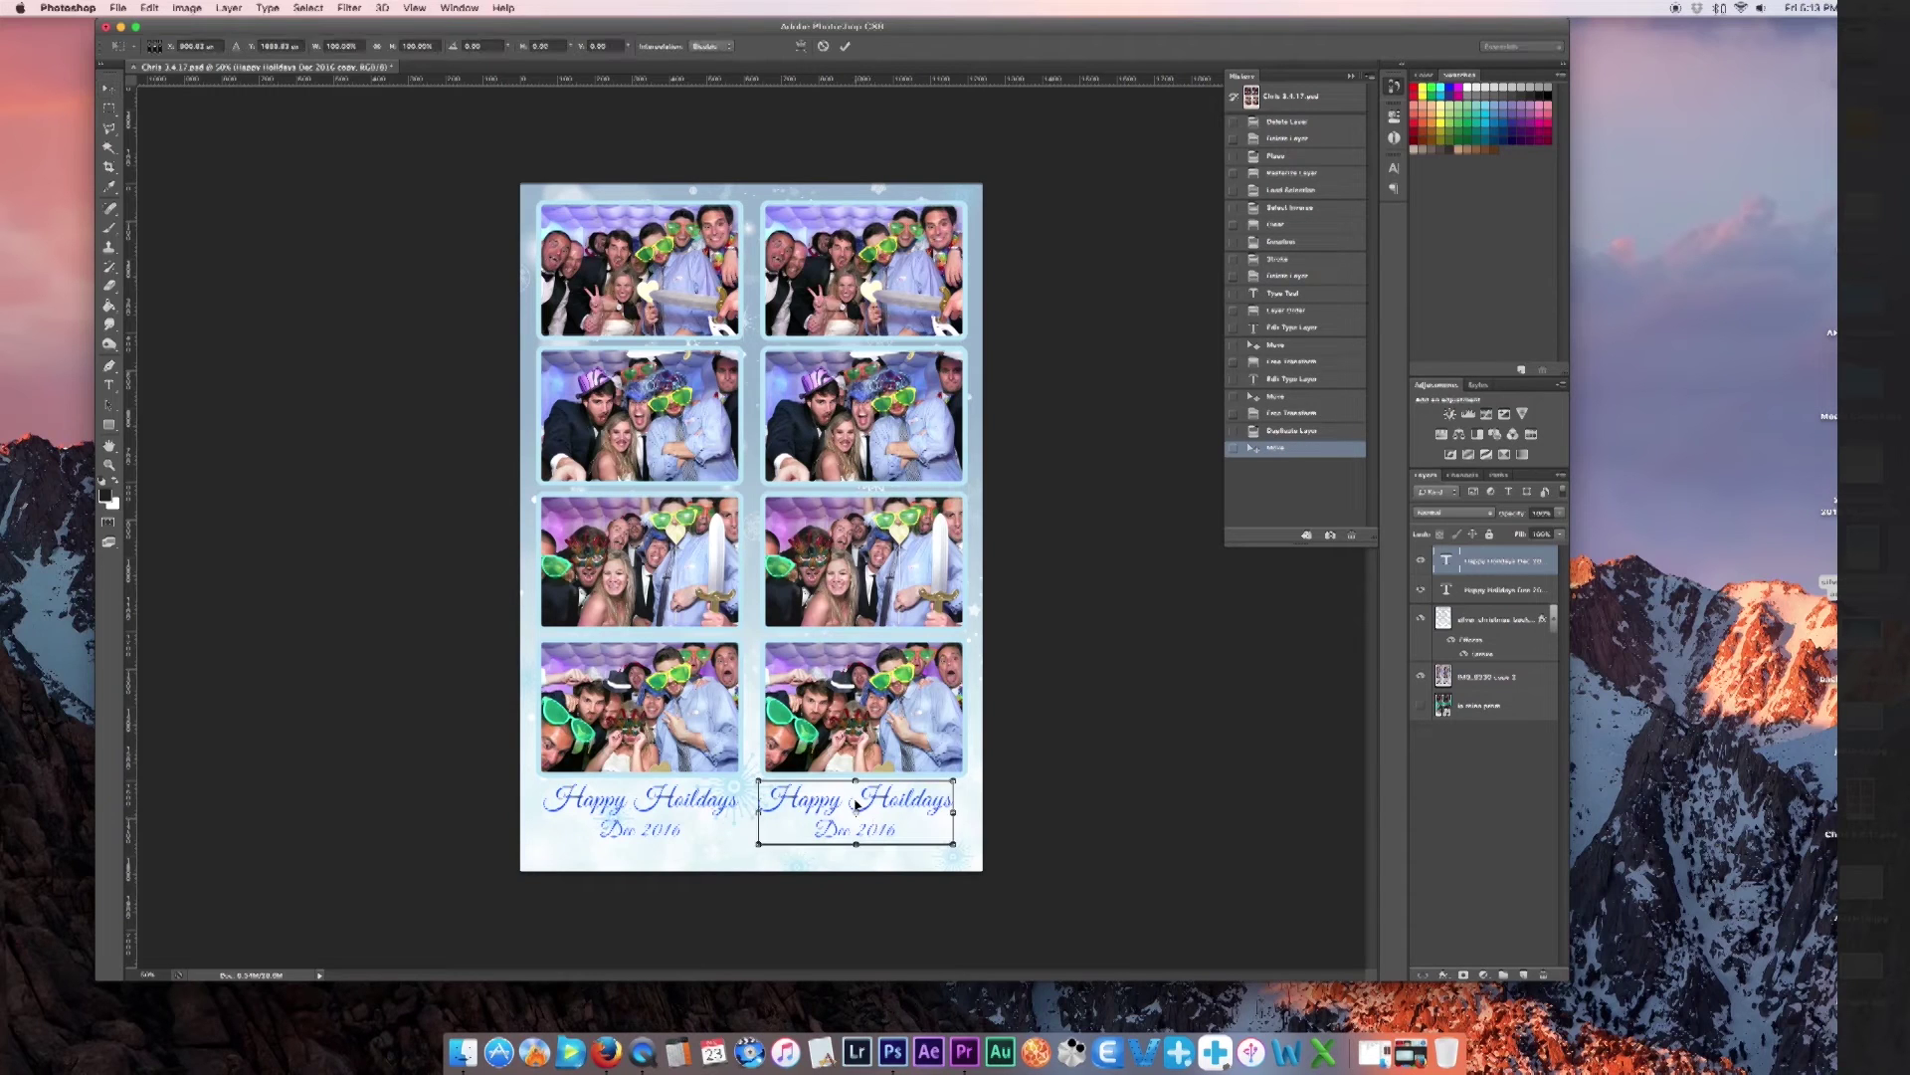
pyautogui.press('Right')
pyautogui.press('Right')
pyautogui.press('Right')
pyautogui.press('Right')
pyautogui.press('Right')
pyautogui.press('Right')
pyautogui.press('Right')
pyautogui.press('Right')
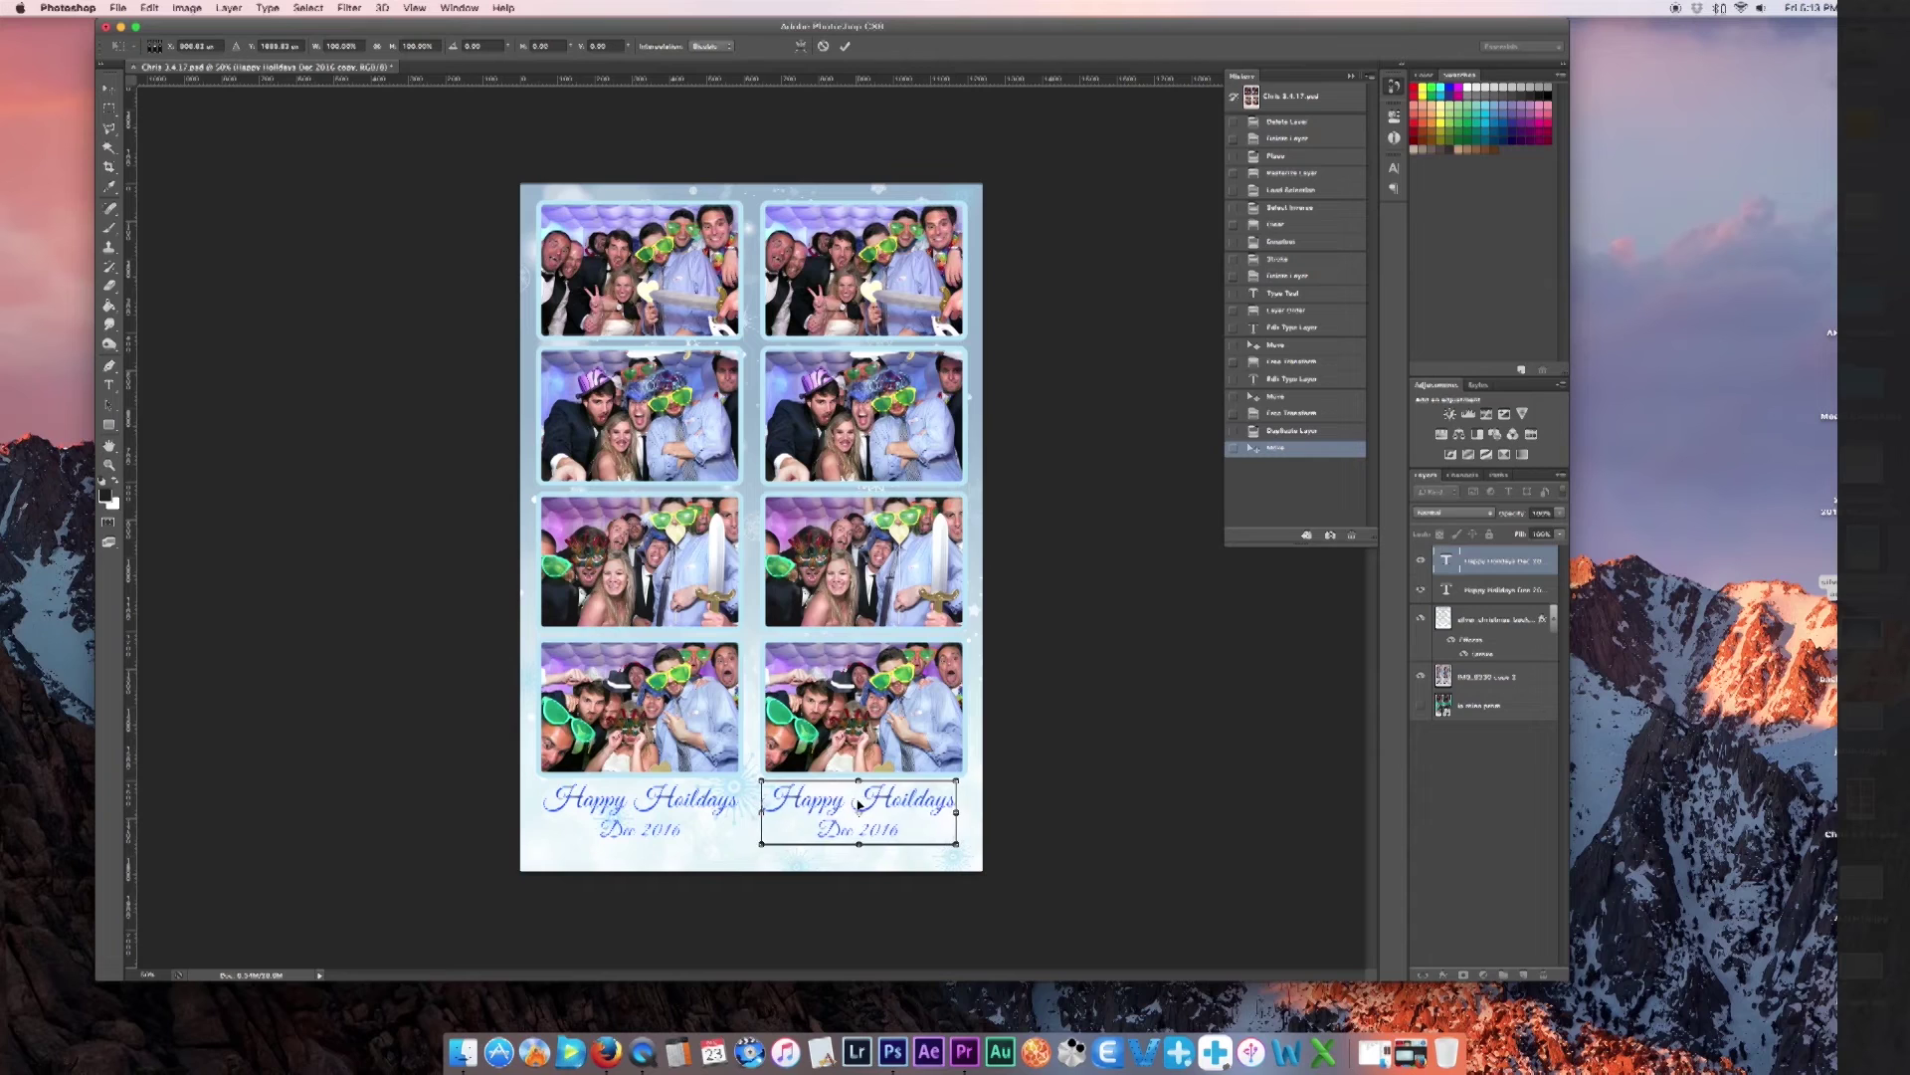
pyautogui.press('Right')
pyautogui.press('Return')
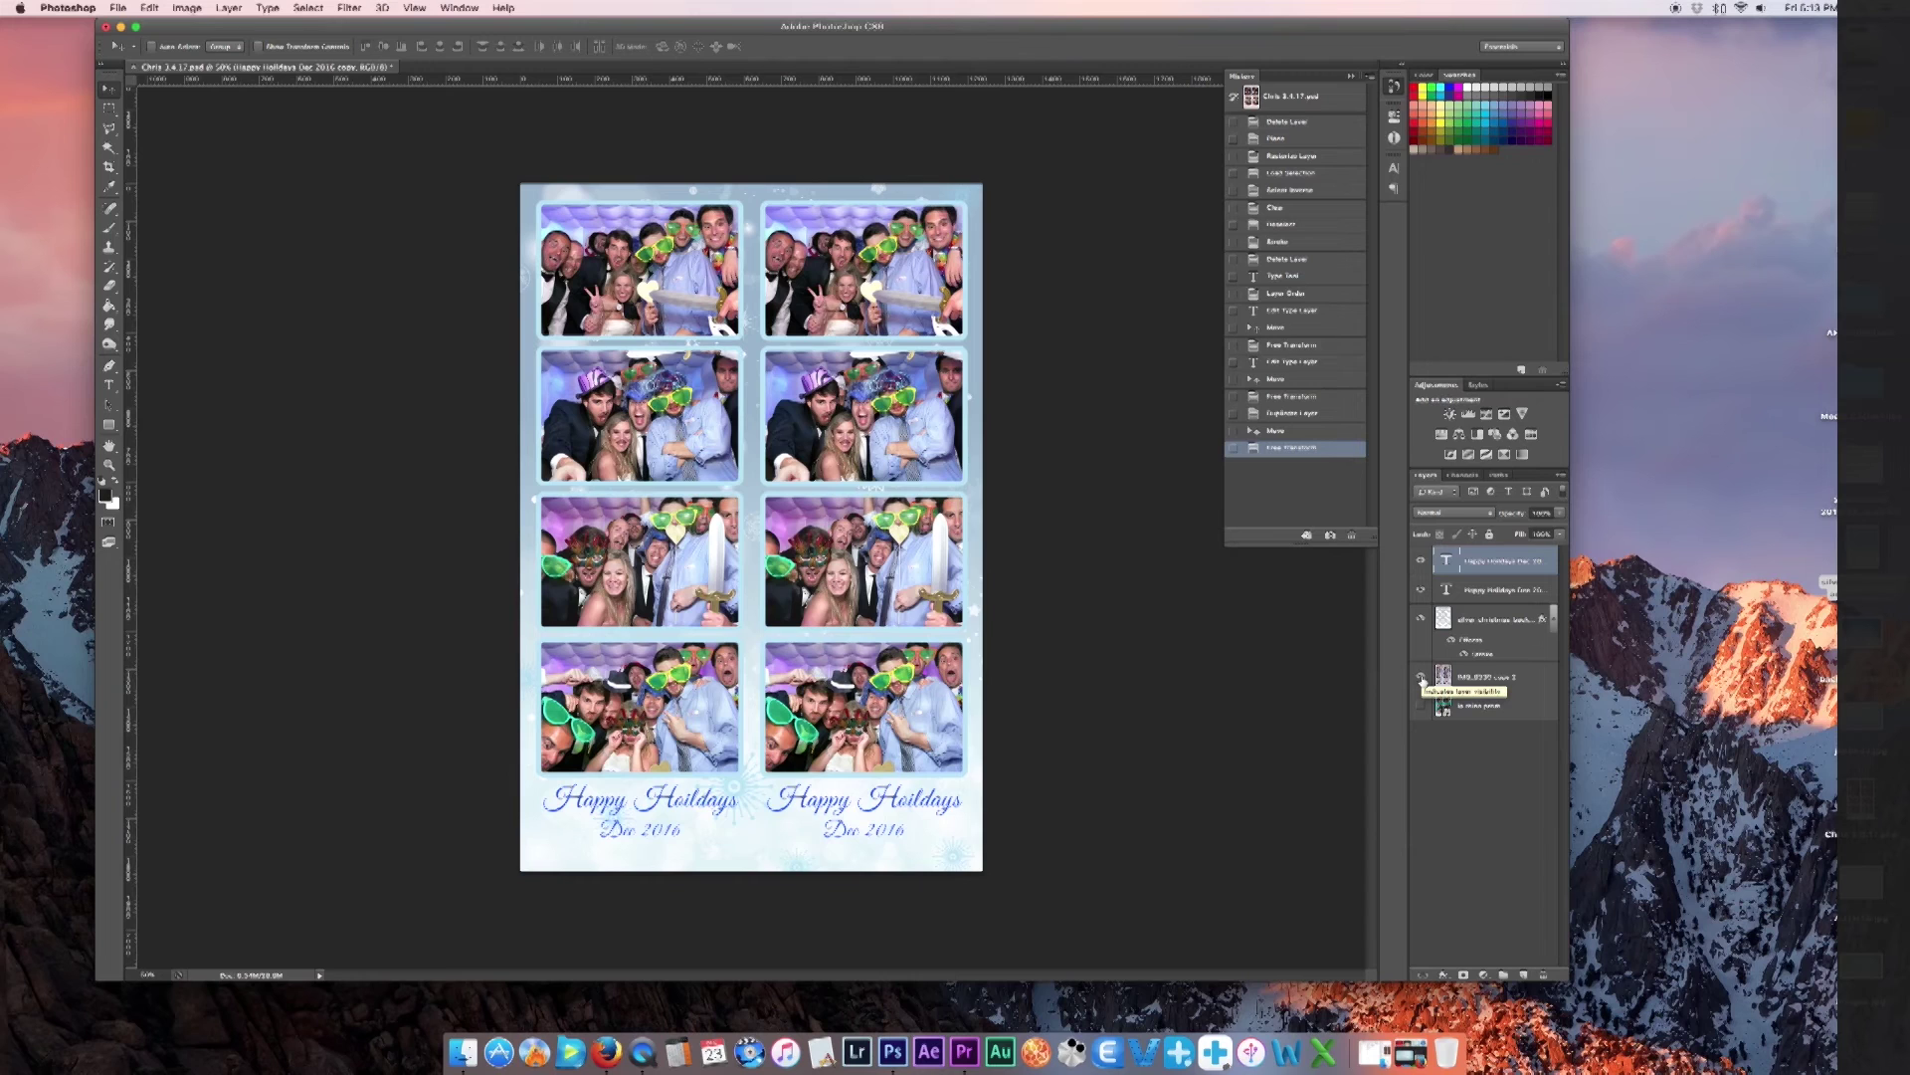
# Save the template as 'xmas template.psd' and hide the sample photos layer
pyautogui.click(67, 7)
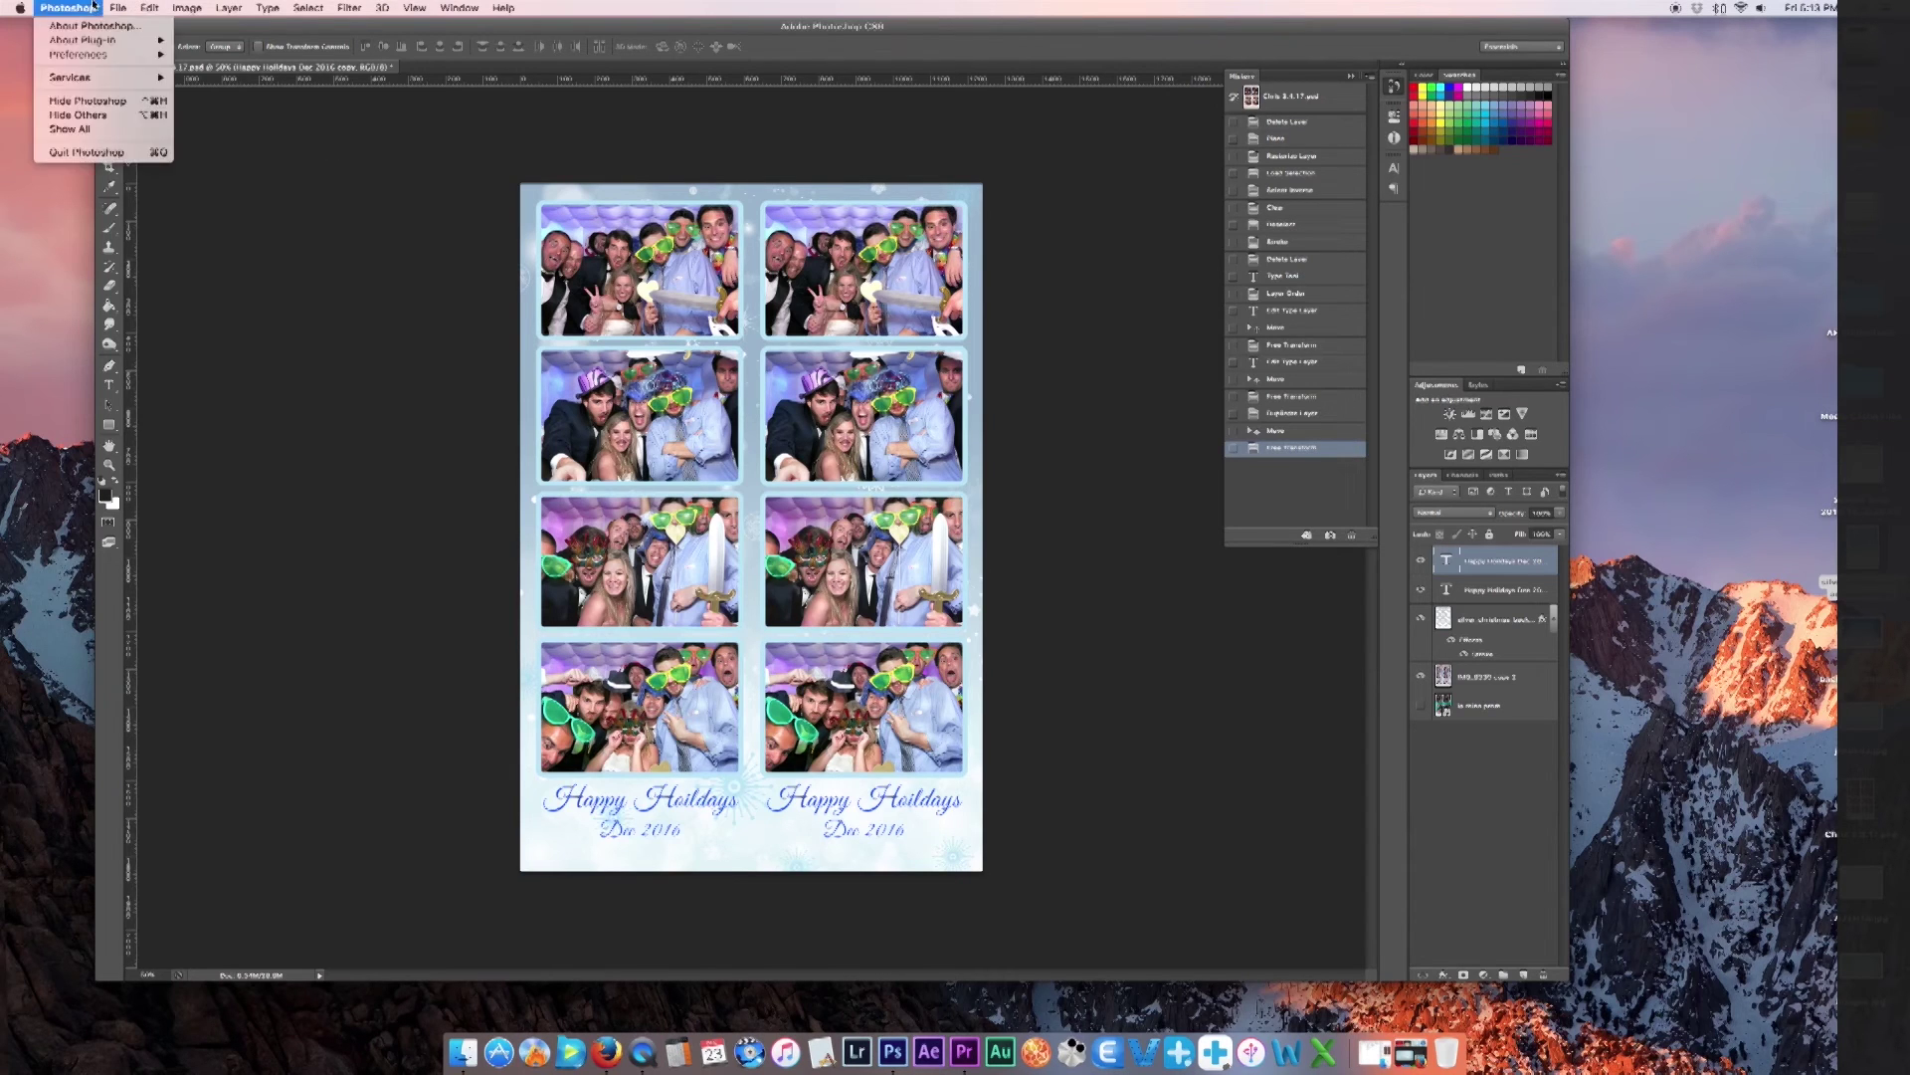
pyautogui.moveTo(117, 7)
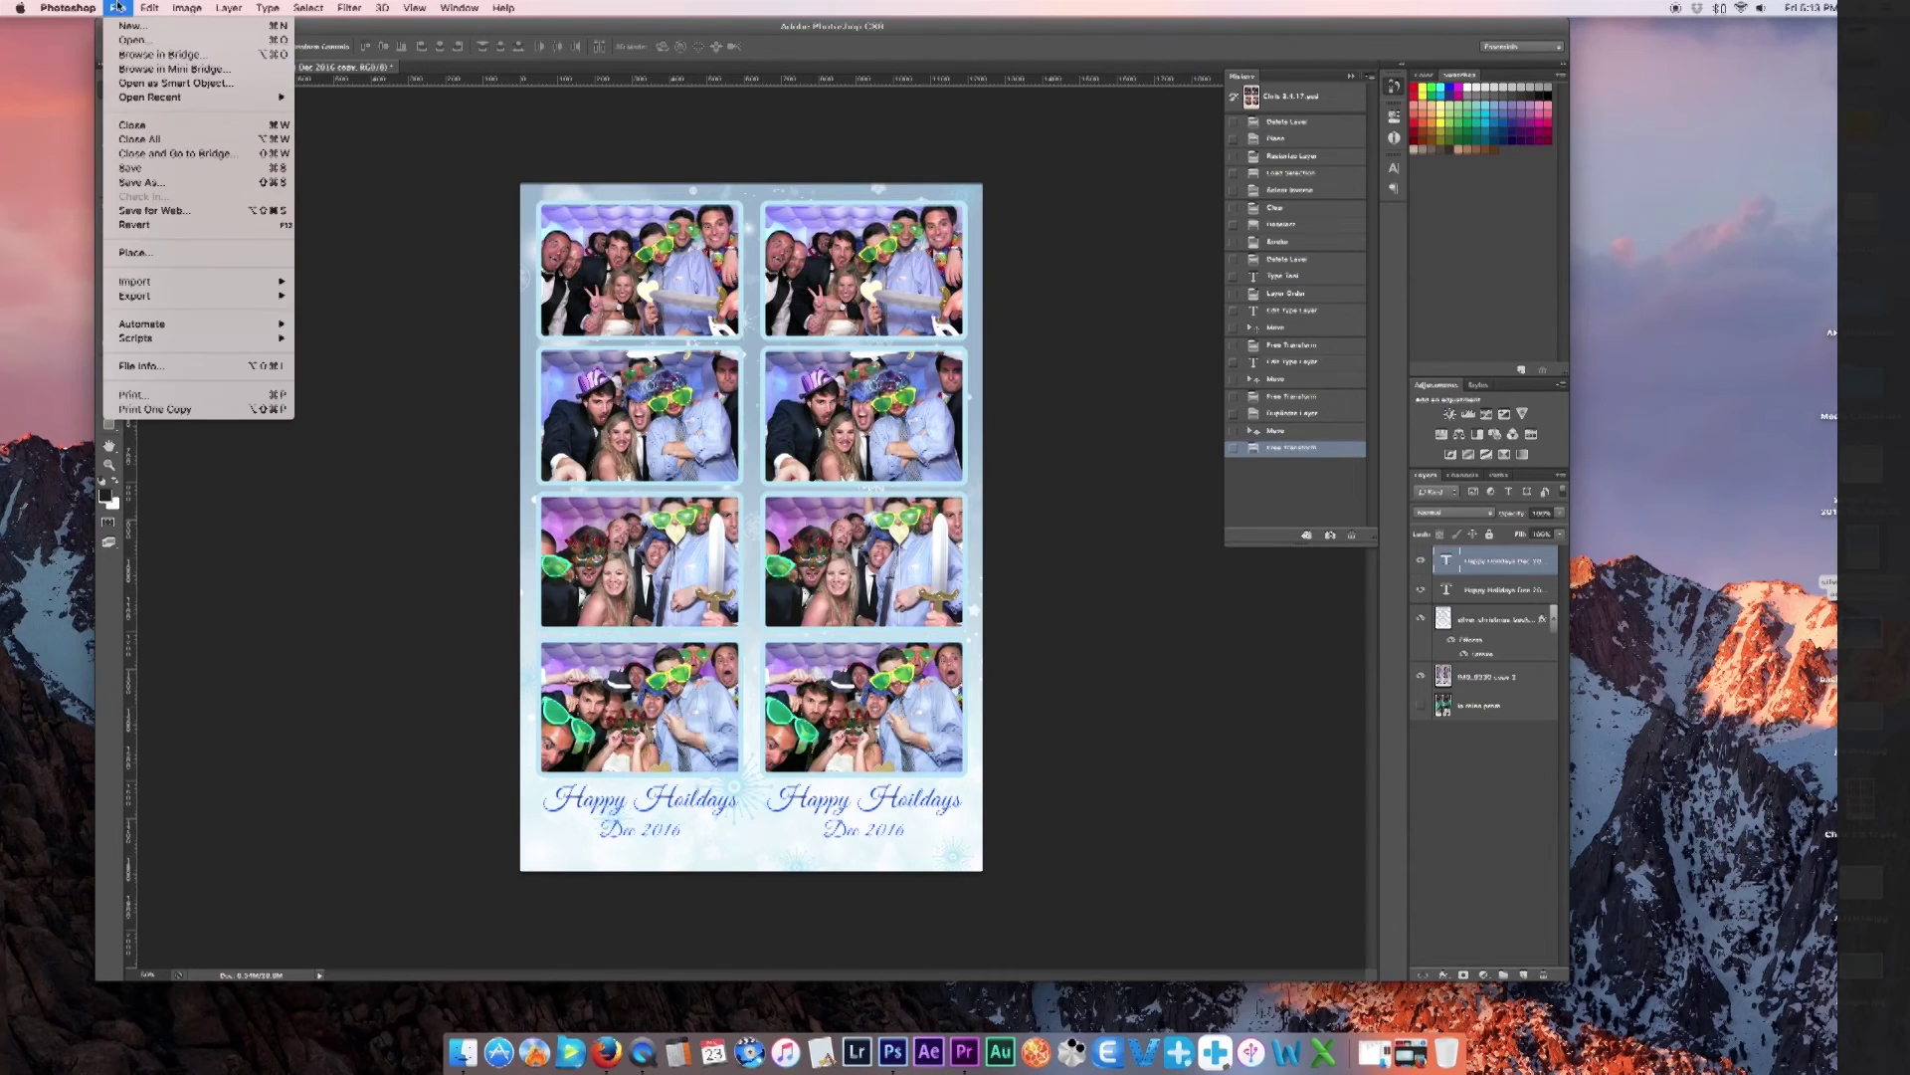
pyautogui.click(148, 184)
pyautogui.press('super+shift+s')
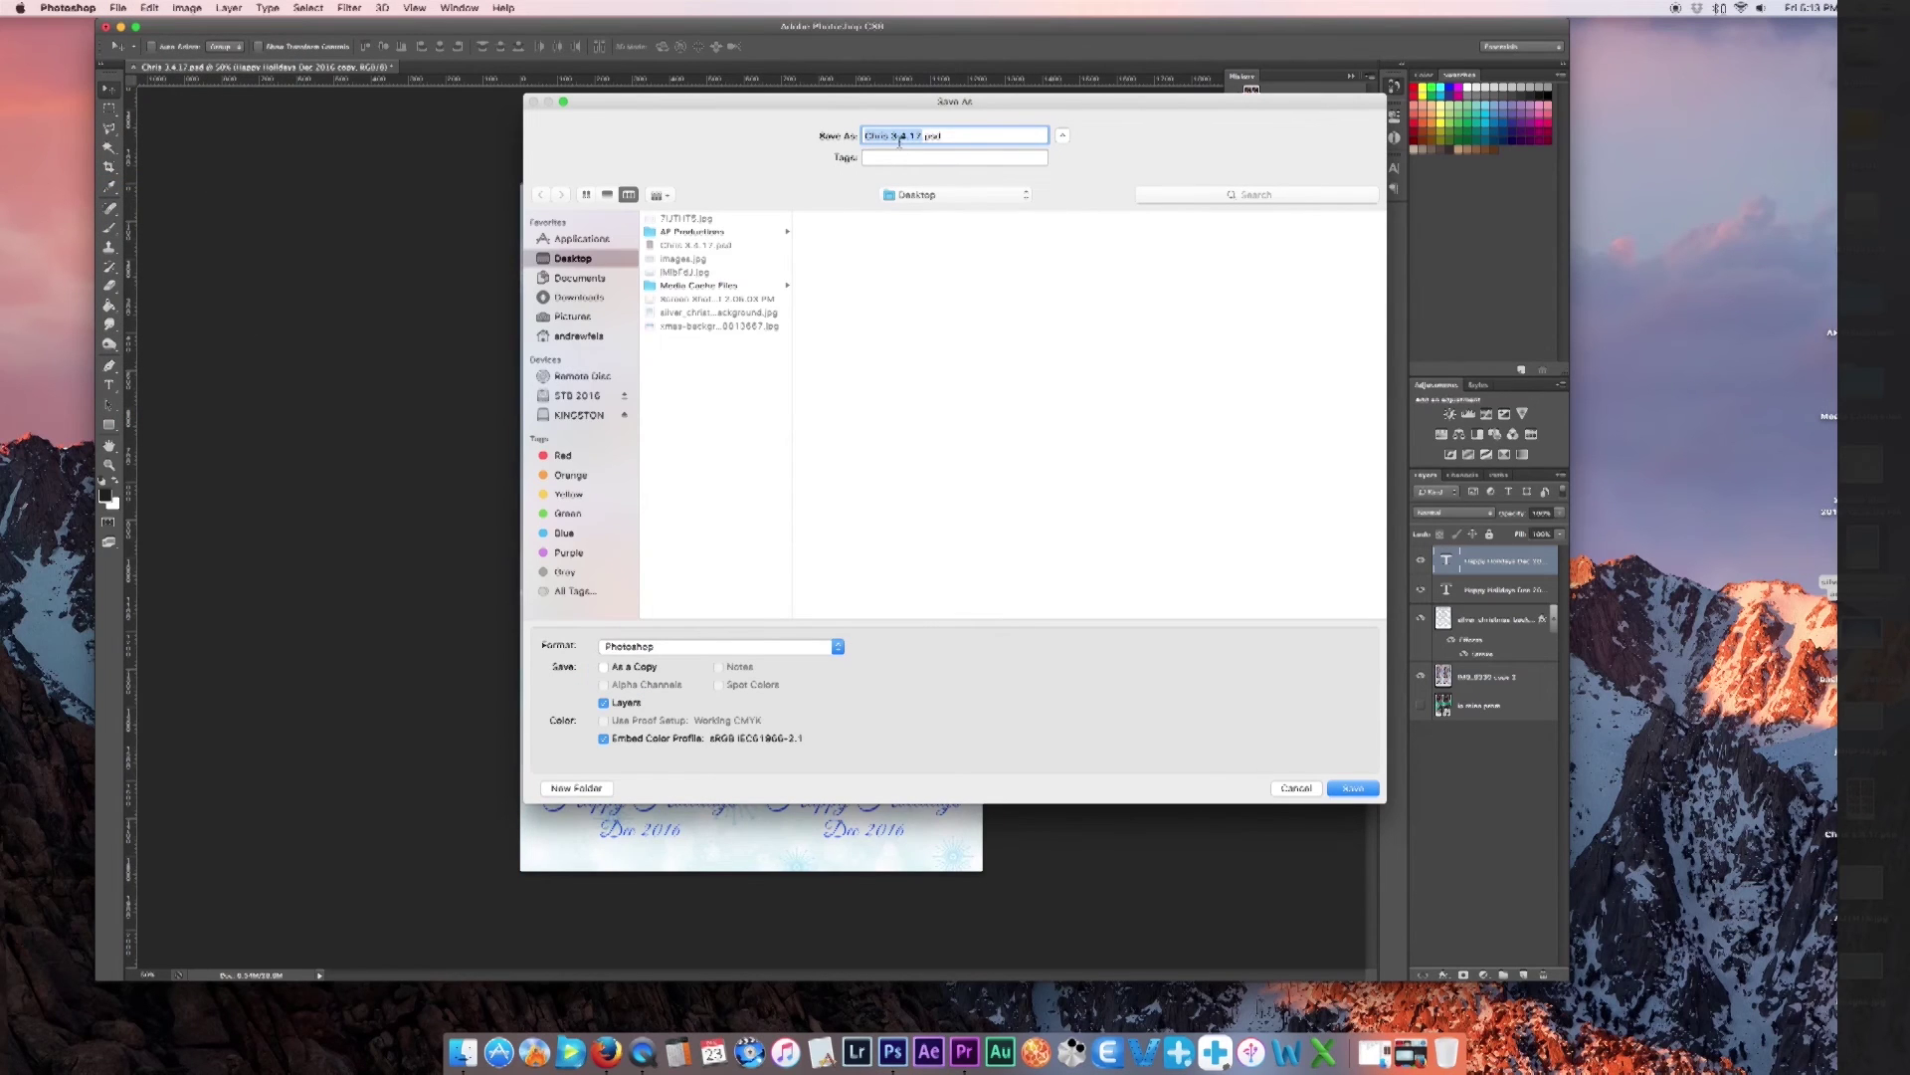
pyautogui.write('xmas template')
pyautogui.click(1351, 789)
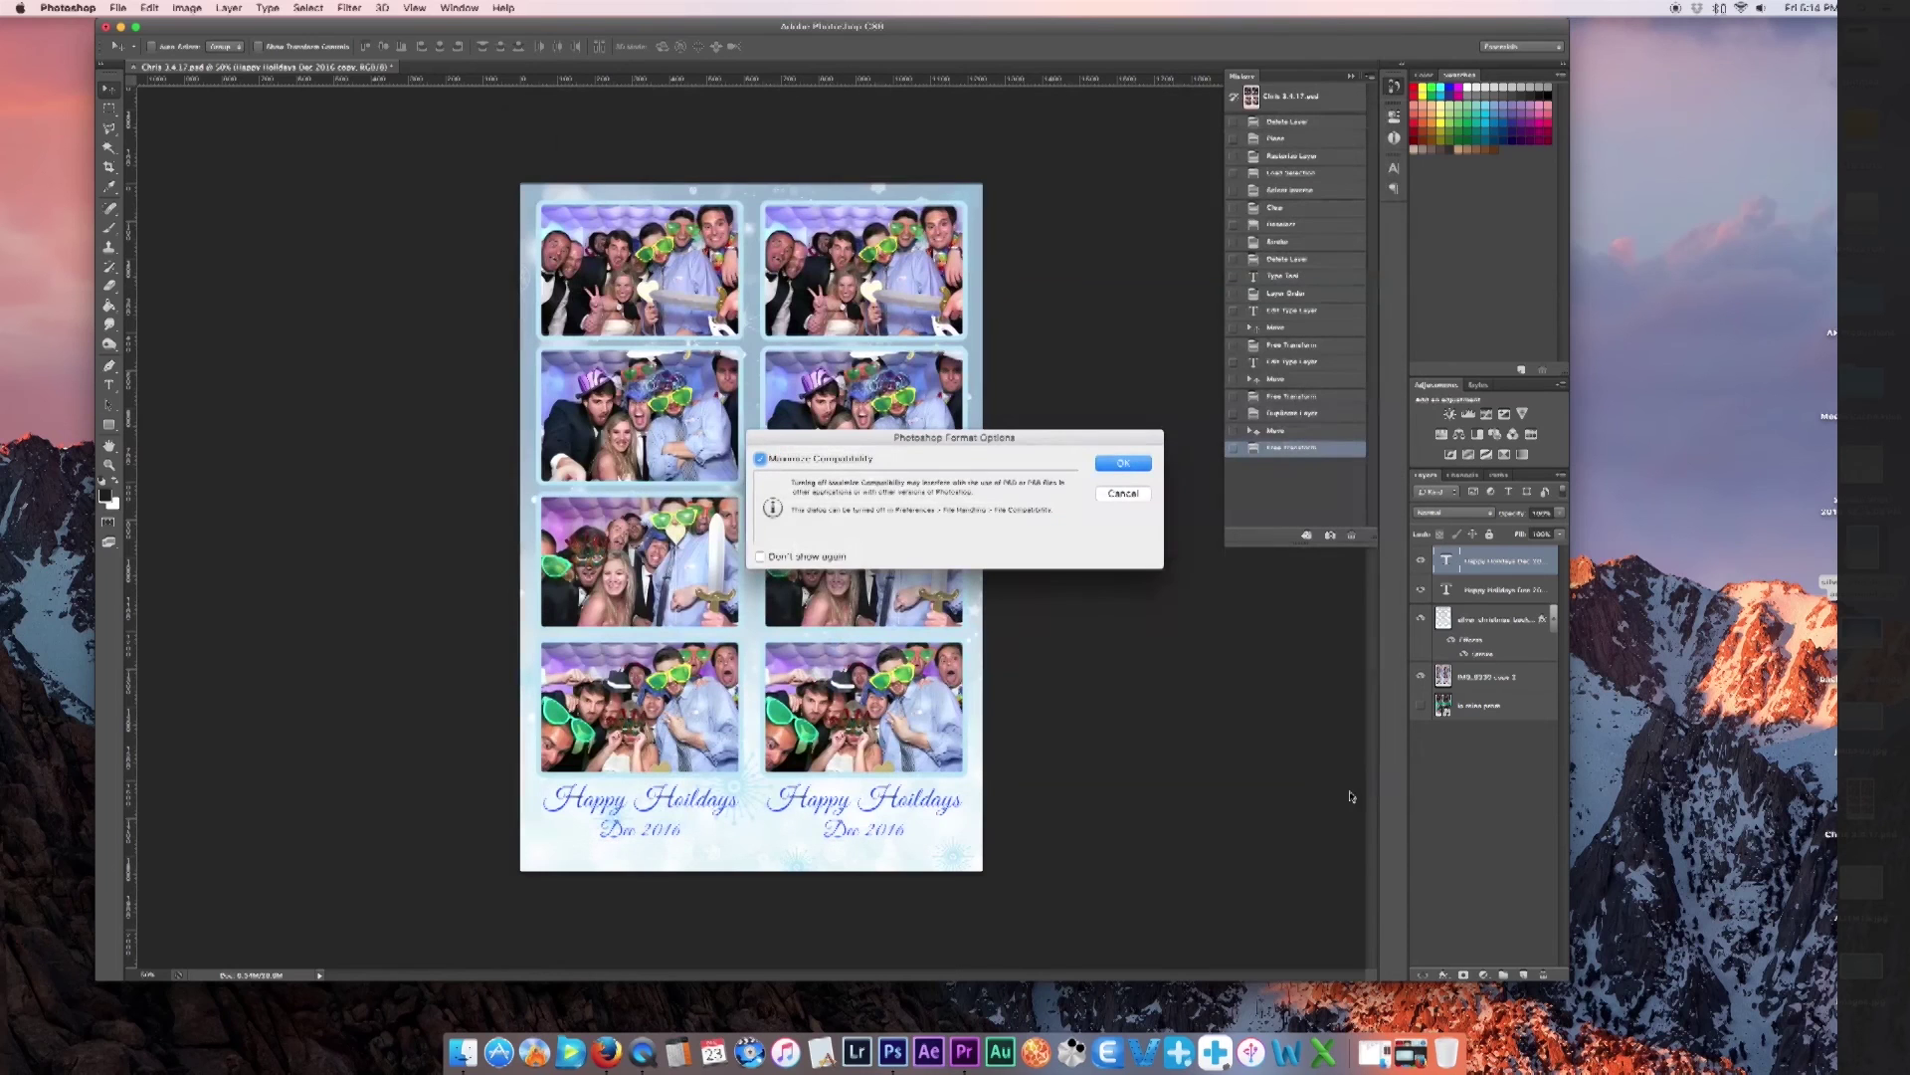
pyautogui.click(1135, 464)
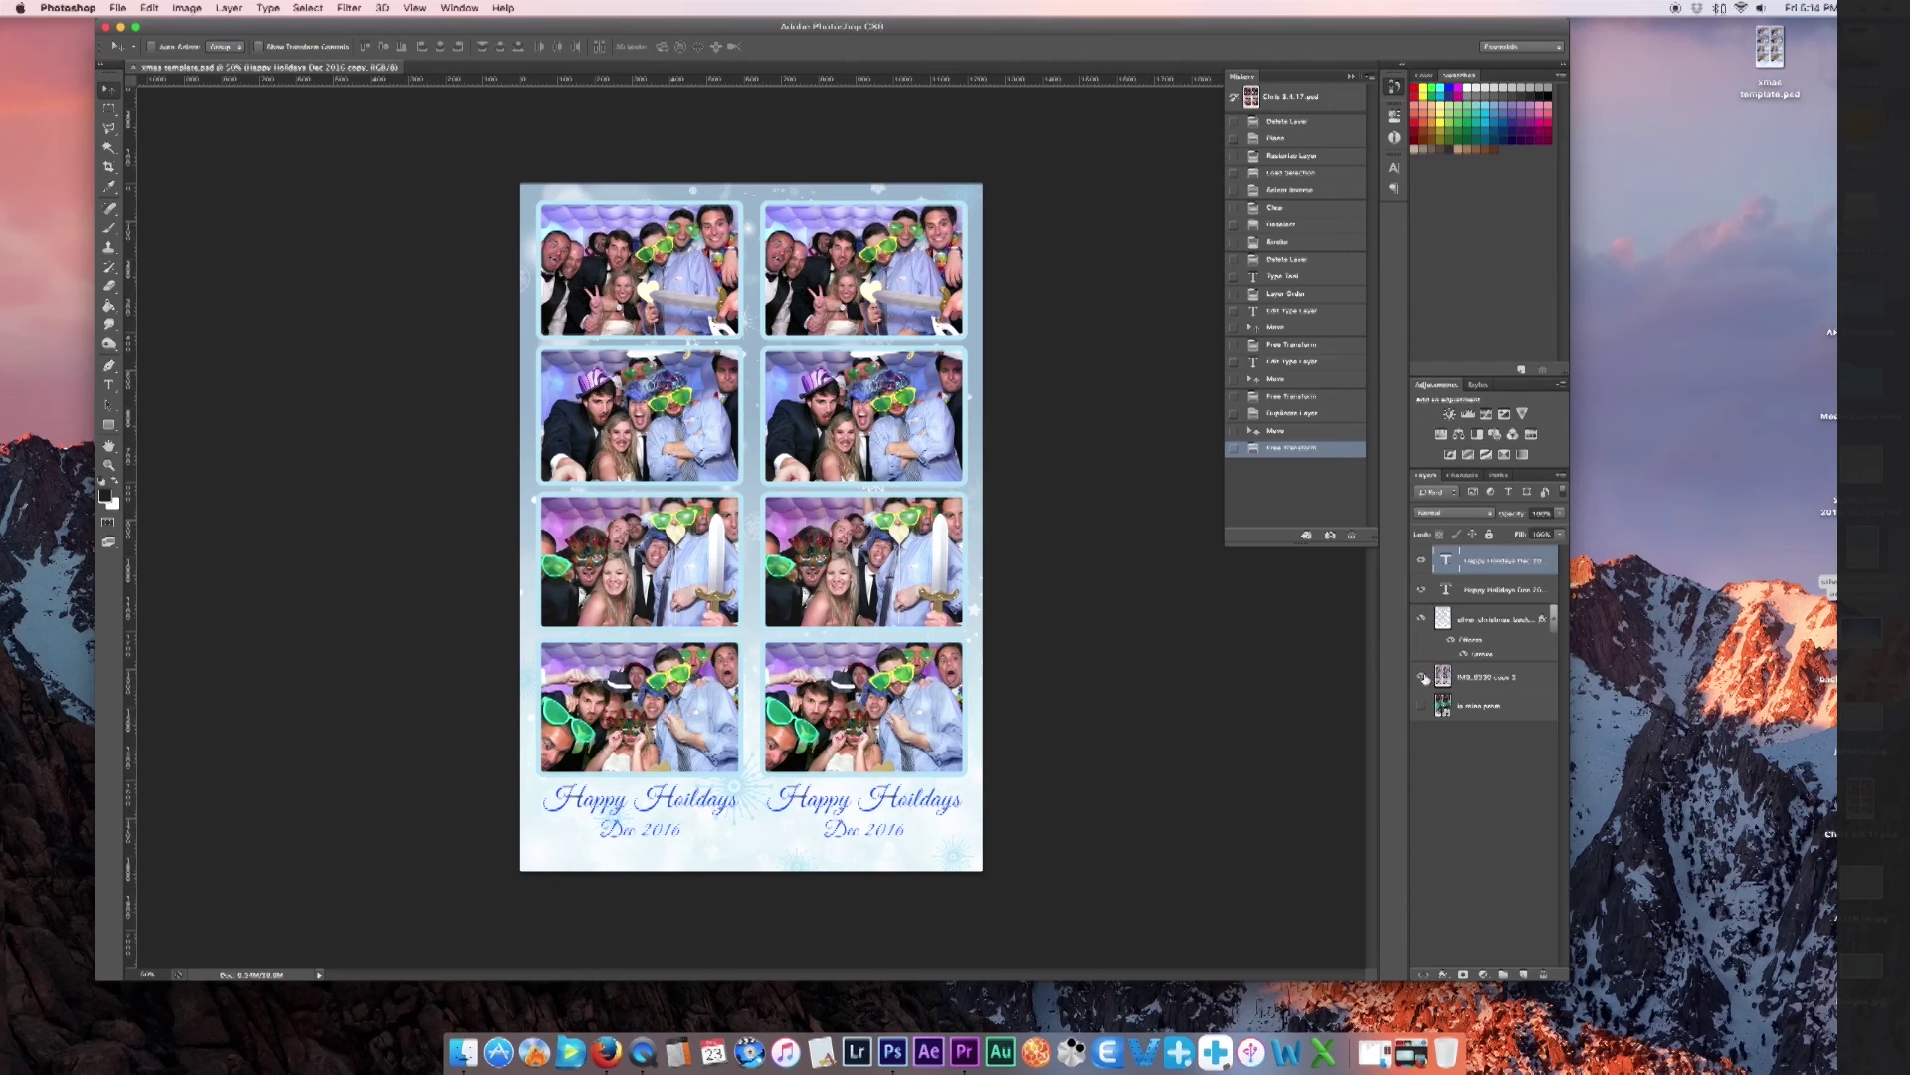
pyautogui.click(1423, 678)
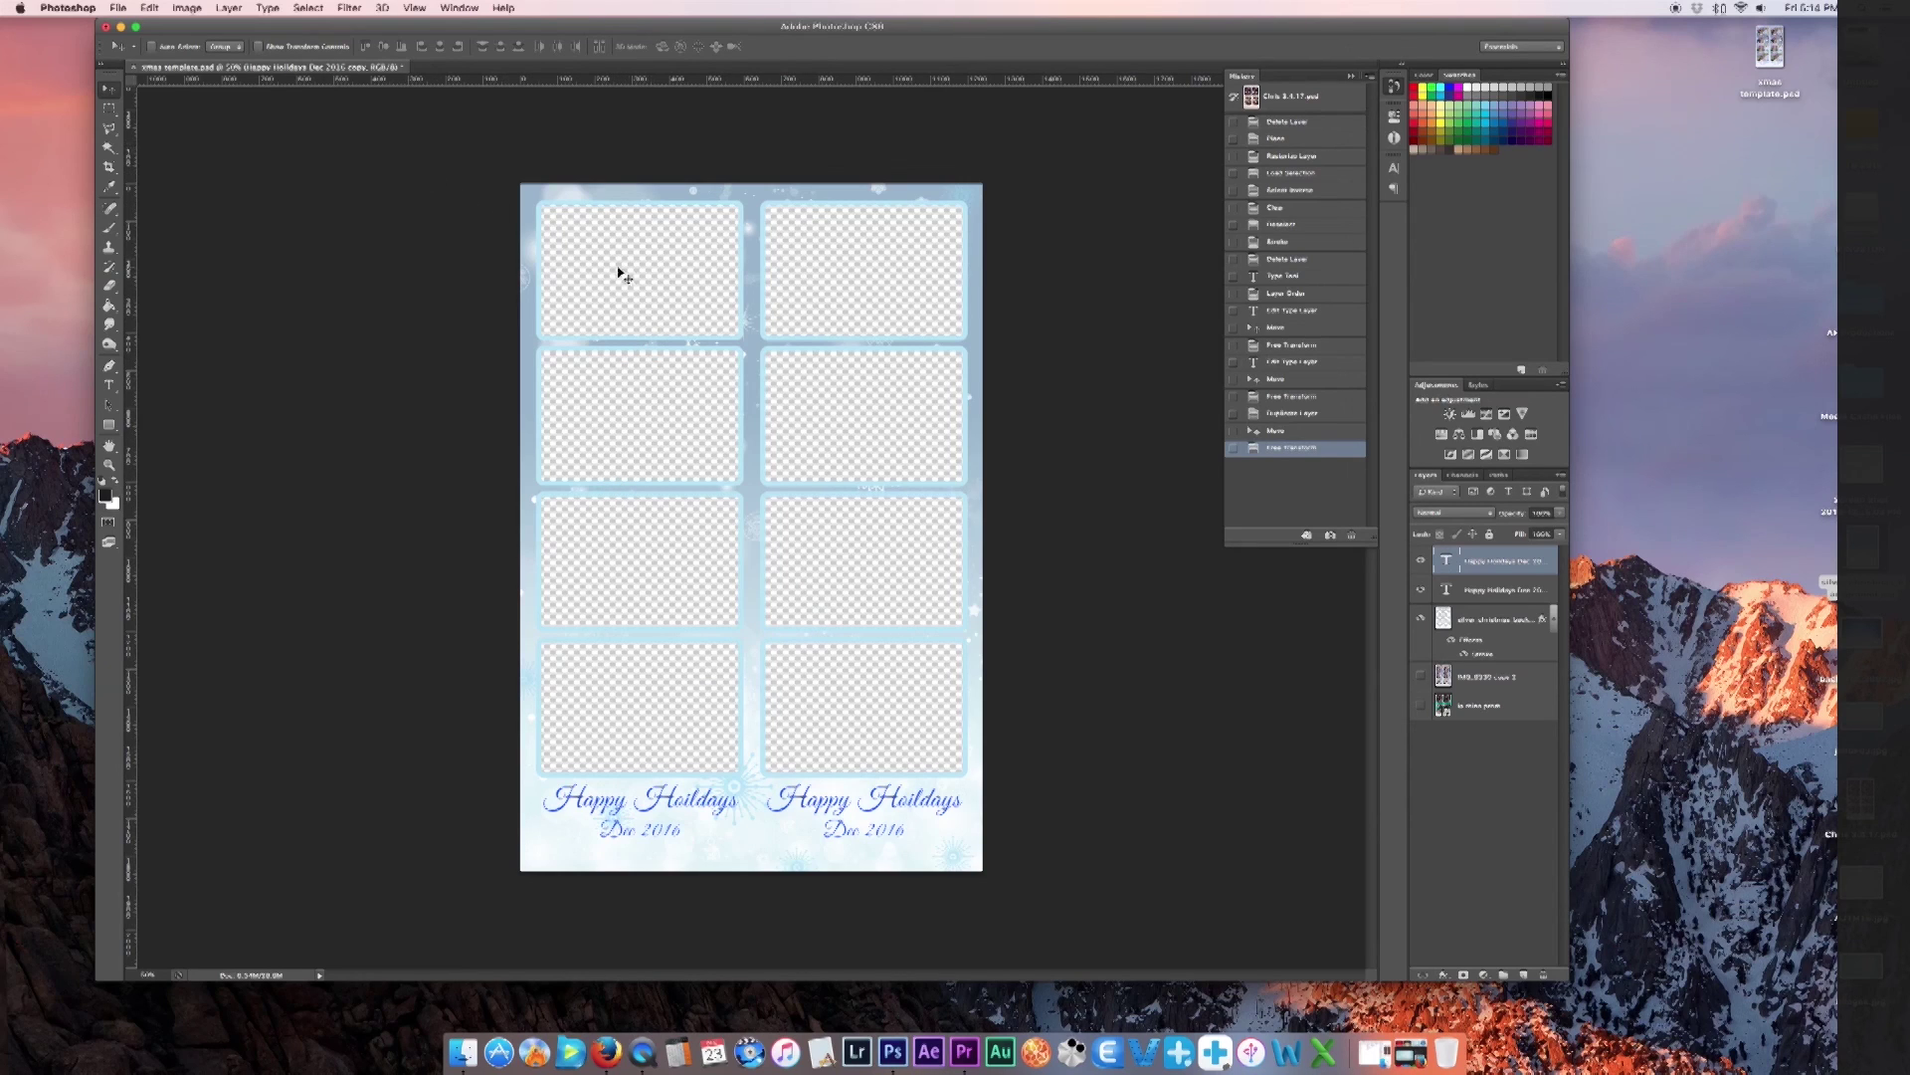
# Save a PNG copy 'xmas template.png' with None/Fast compression
pyautogui.click(117, 8)
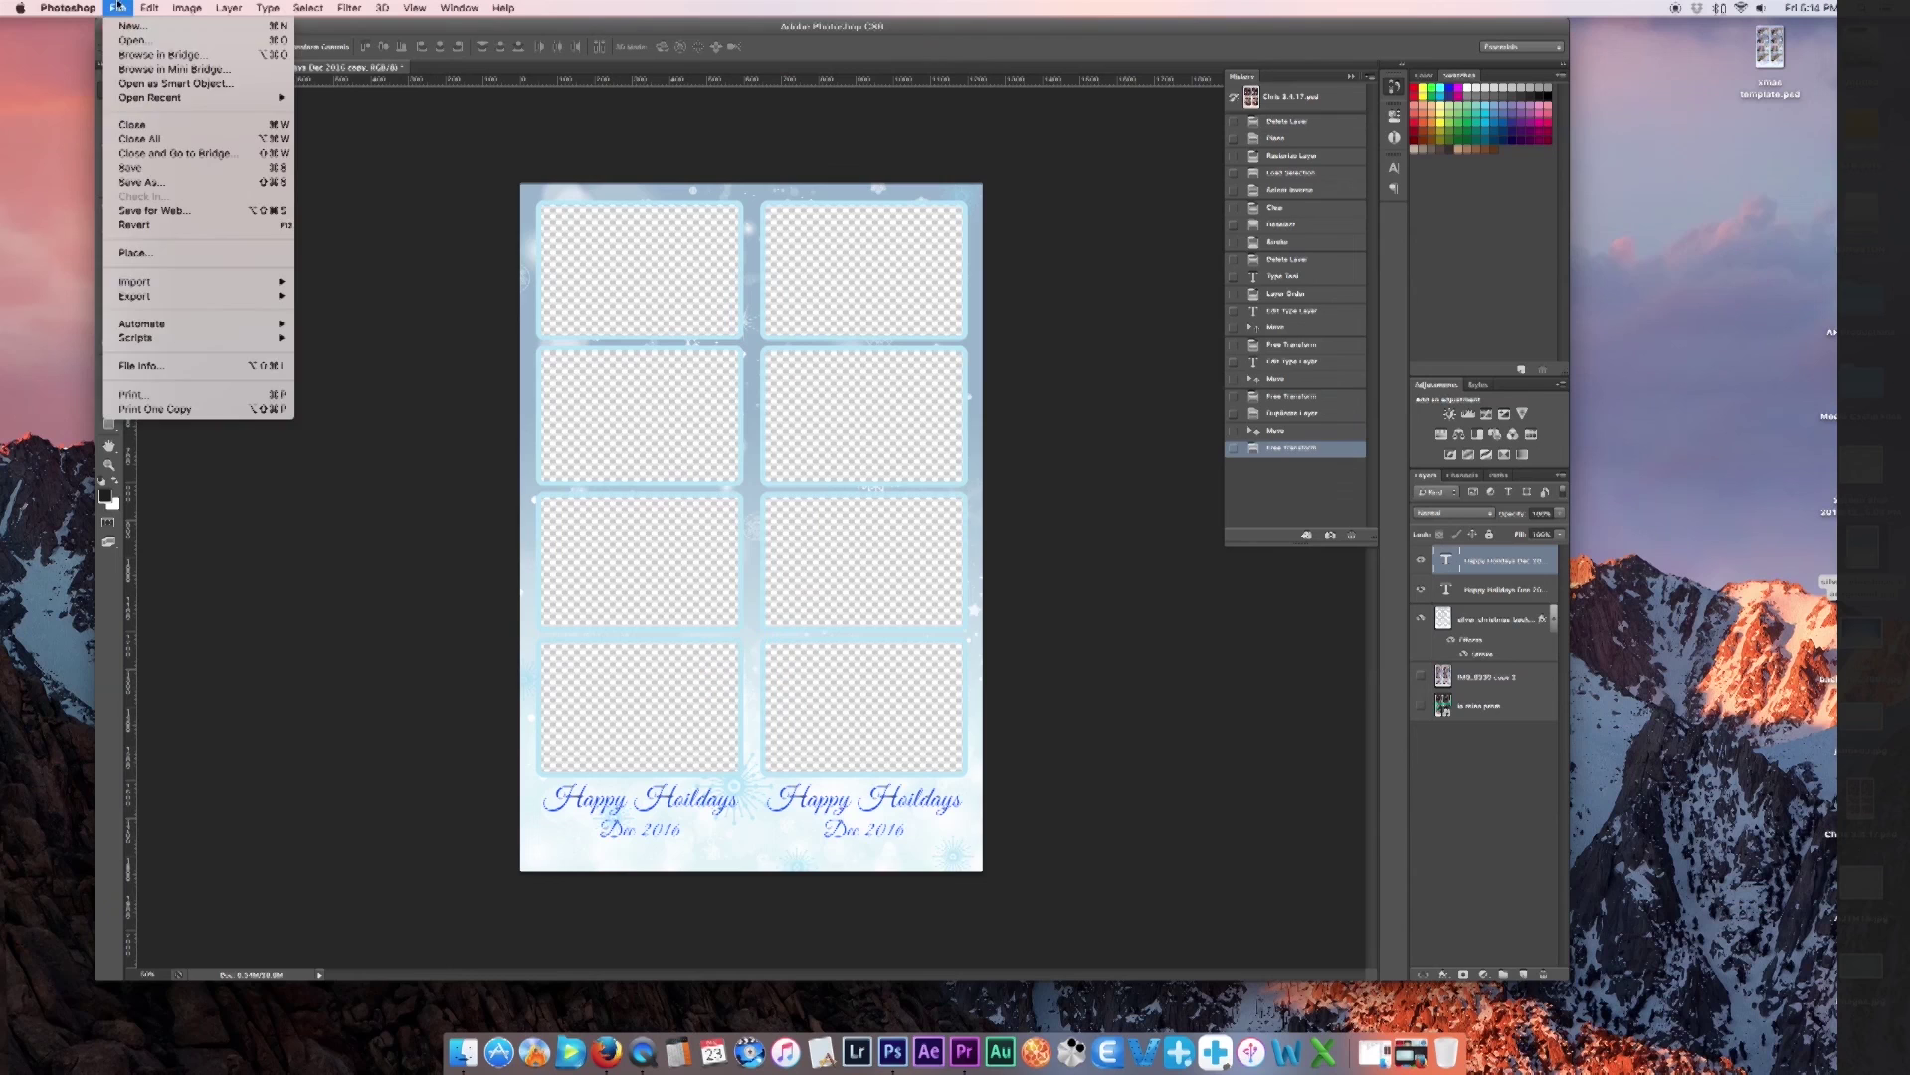
pyautogui.click(173, 168)
pyautogui.click(713, 647)
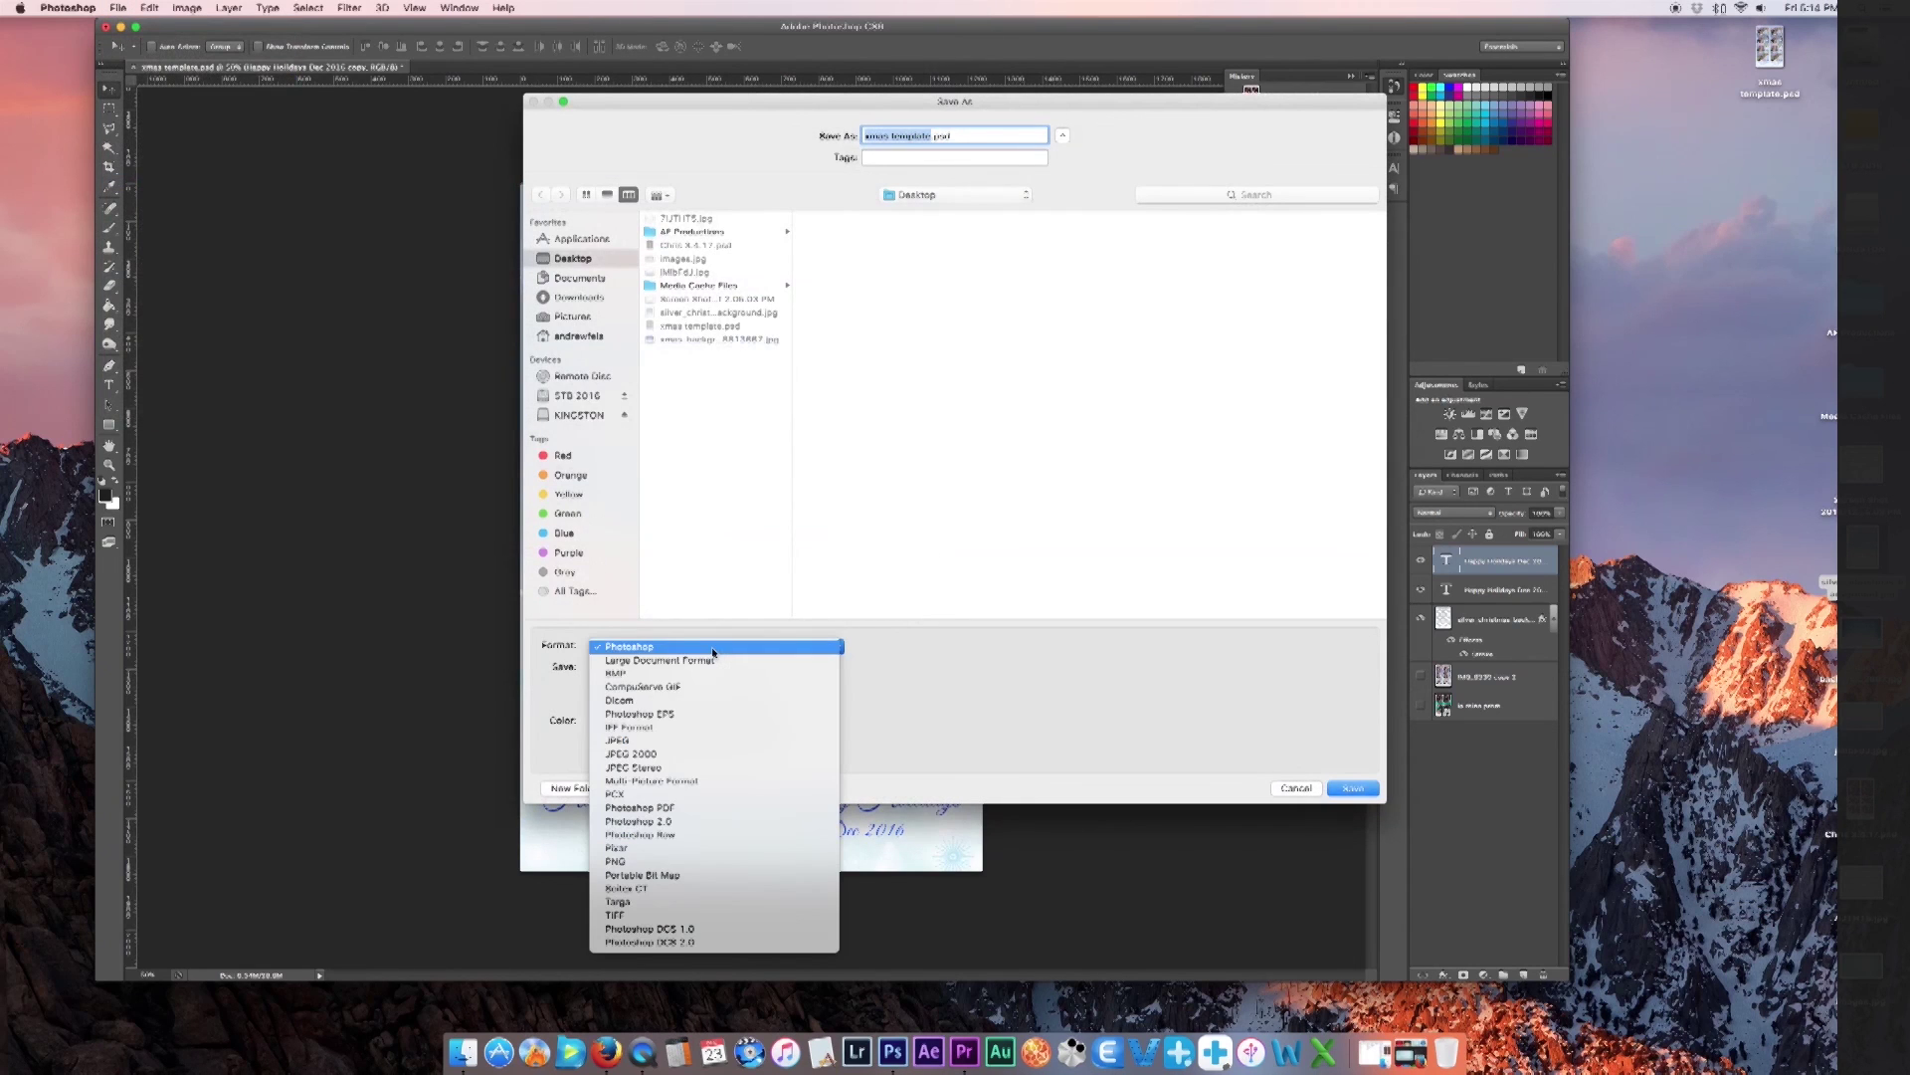
pyautogui.click(696, 861)
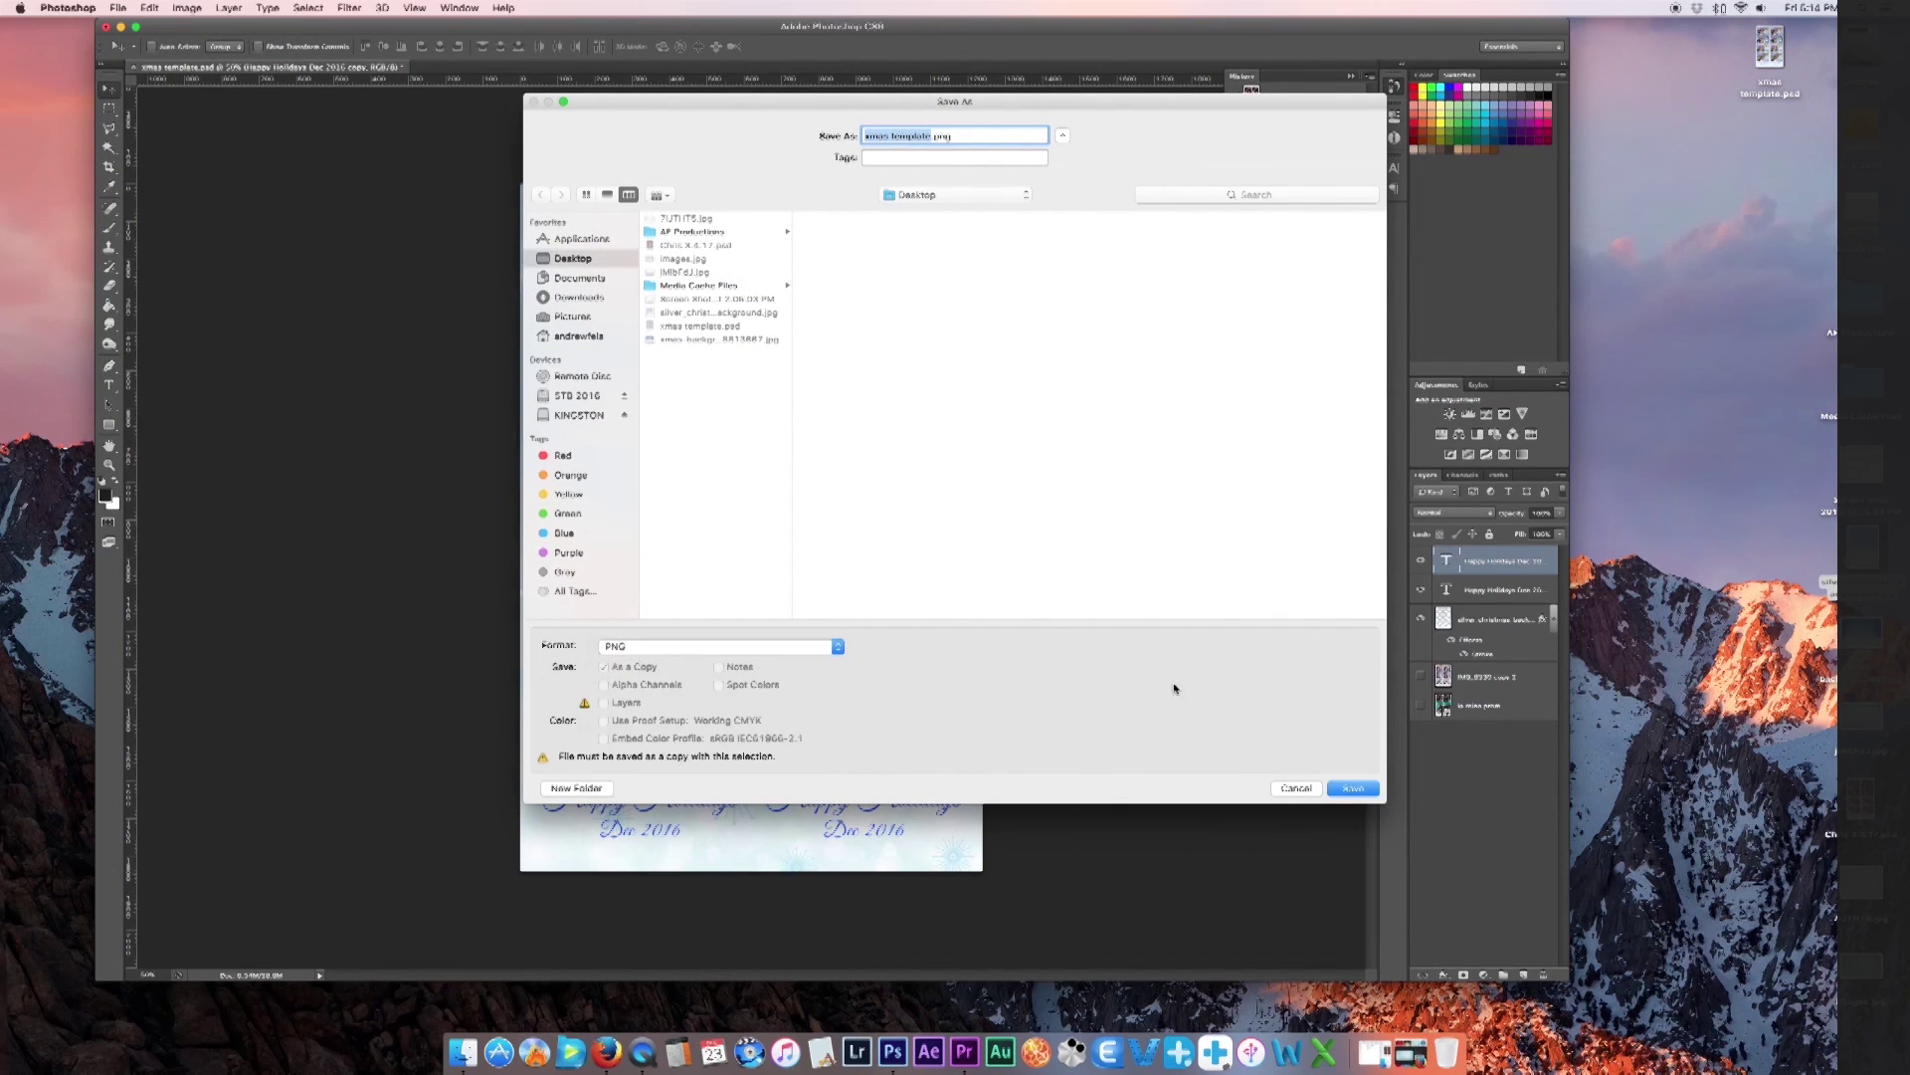
pyautogui.click(1343, 789)
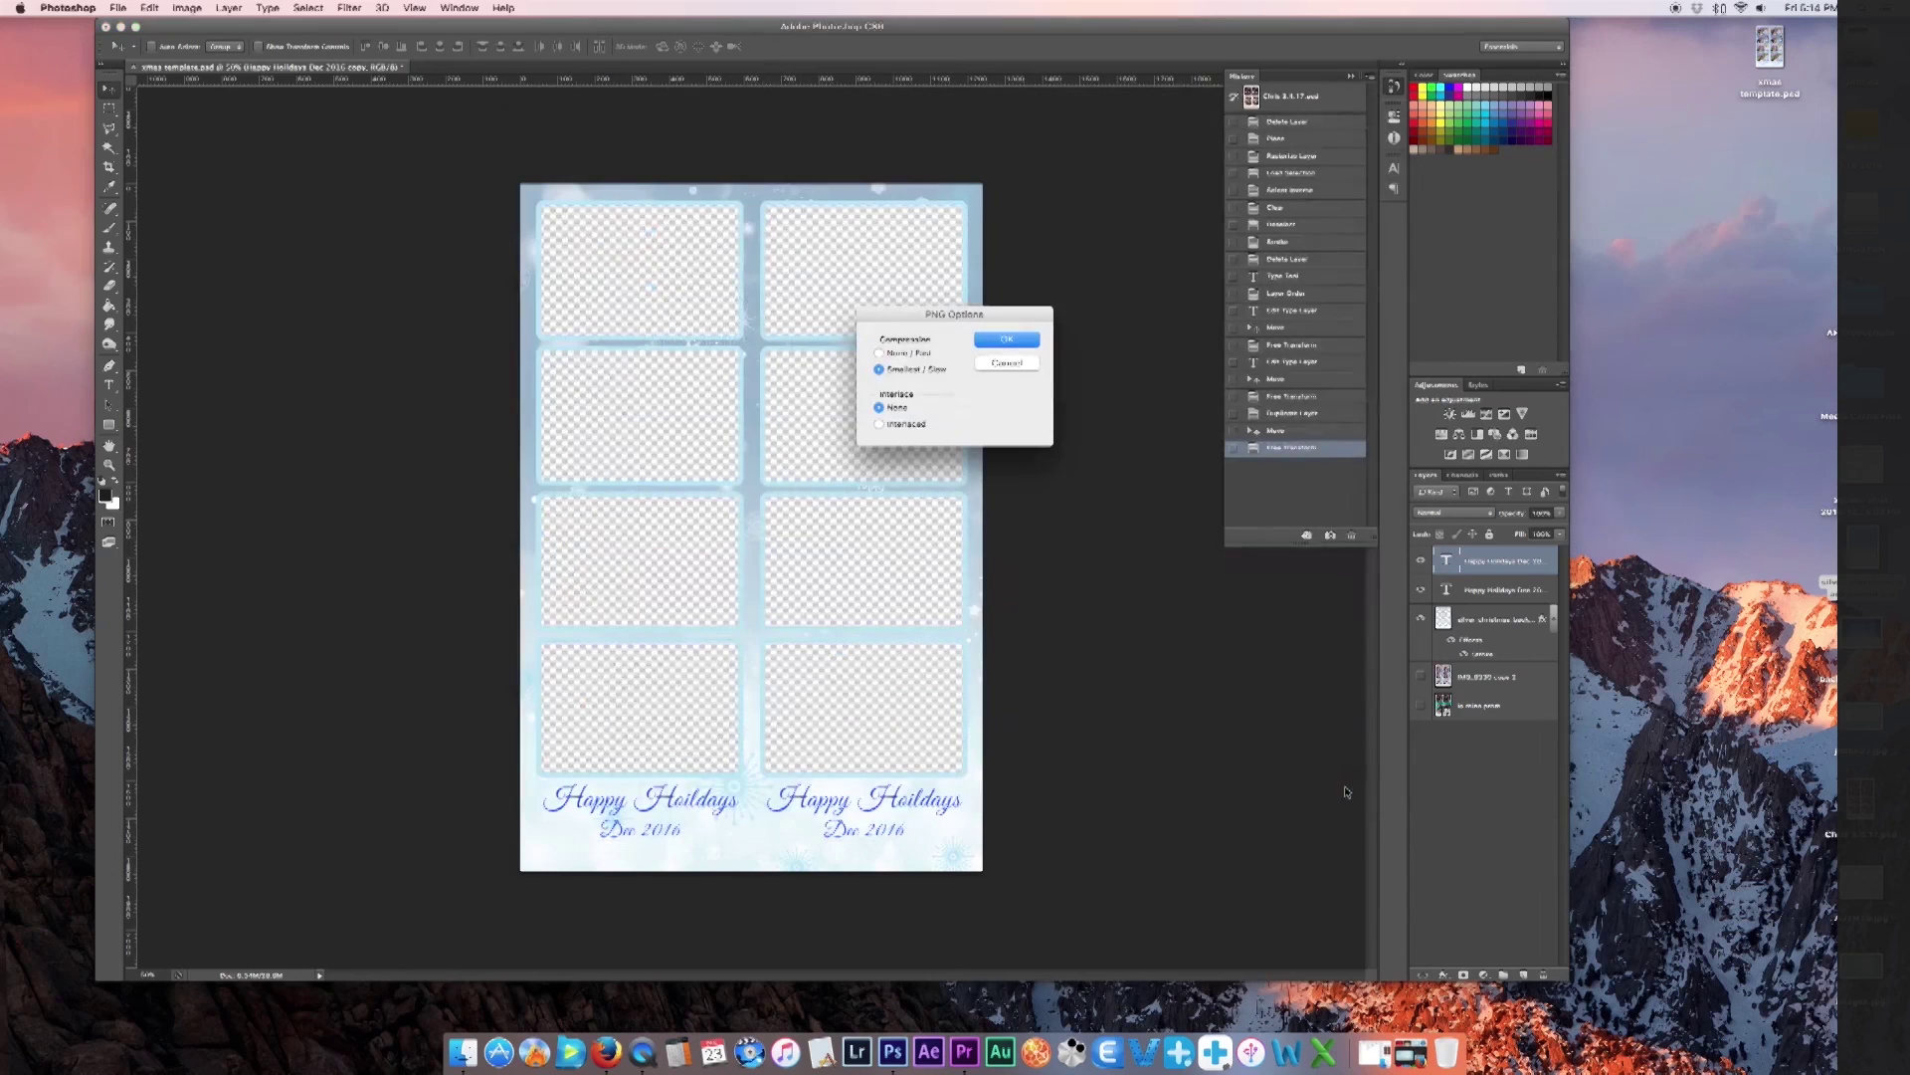
pyautogui.click(879, 353)
pyautogui.click(1024, 346)
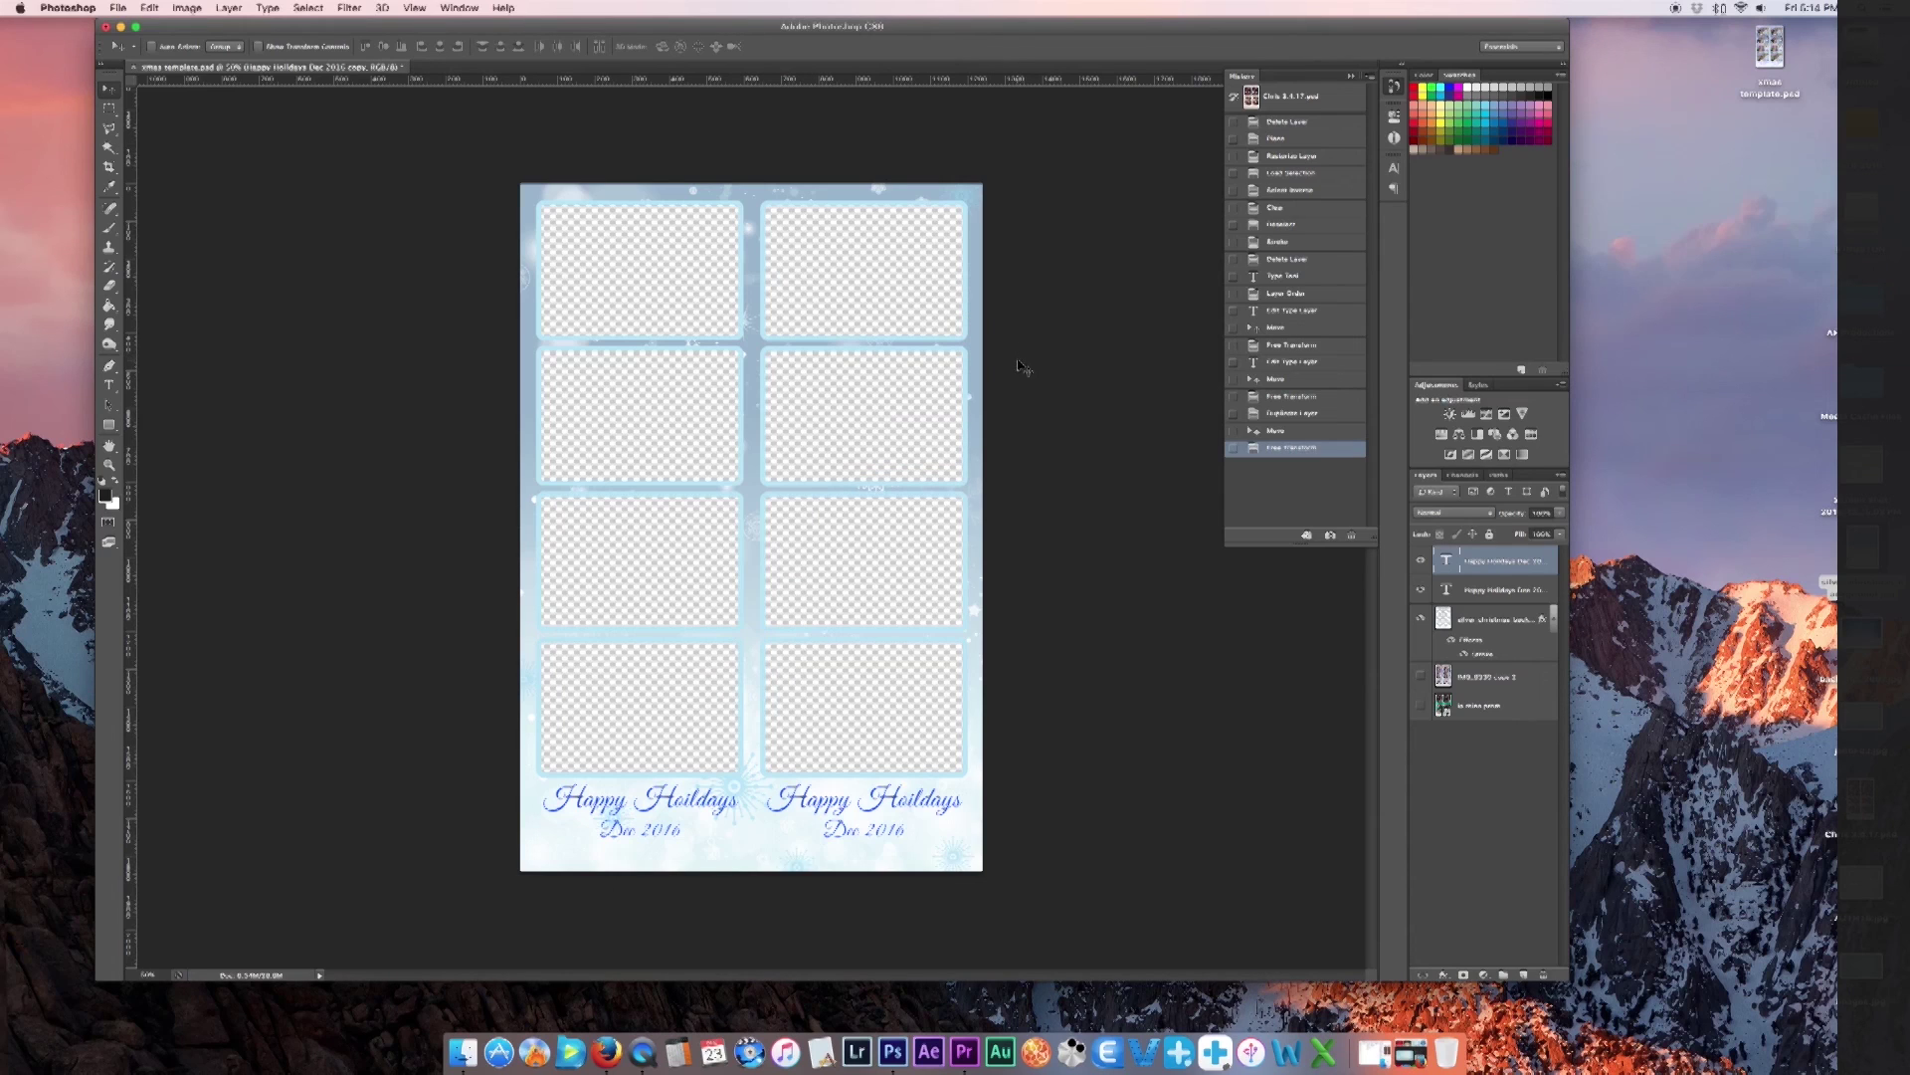